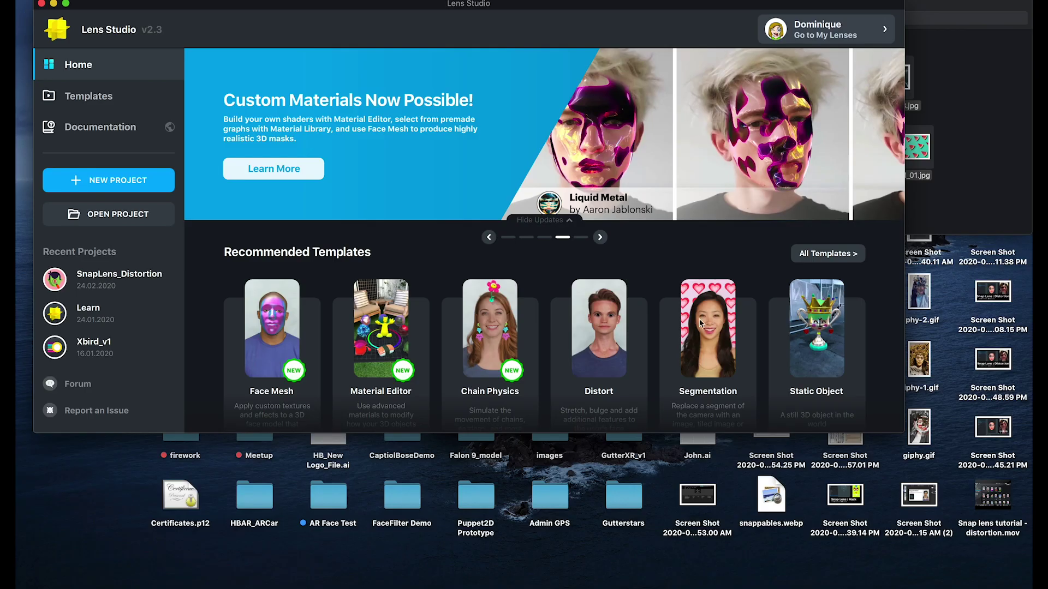
# Enlarge the start window and create a project from the Segmentation template
pyautogui.moveTo(886, 431); pyautogui.dragTo(1029, 584)
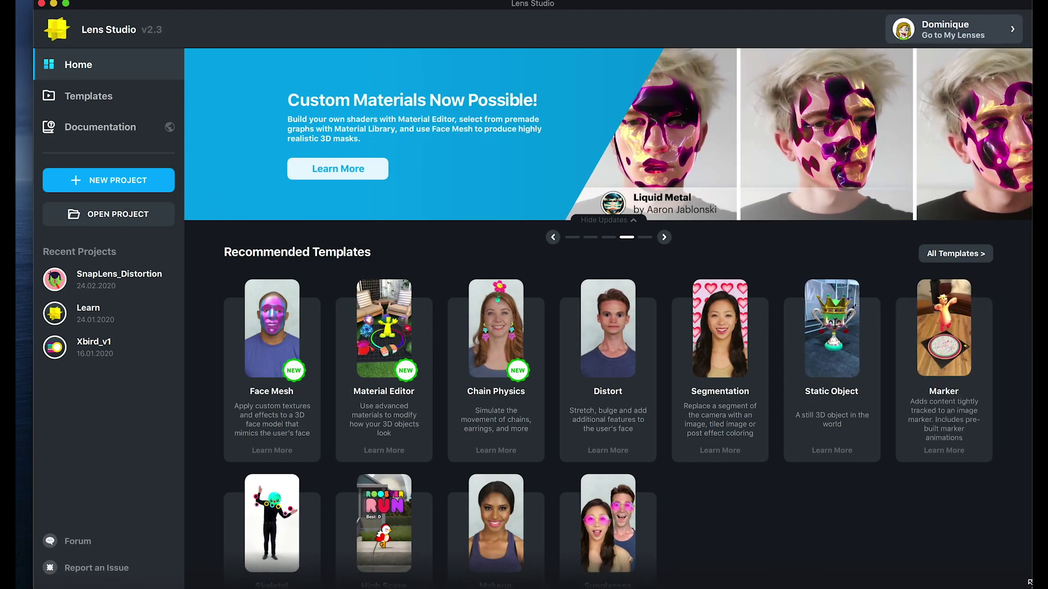
pyautogui.moveTo(718, 348)
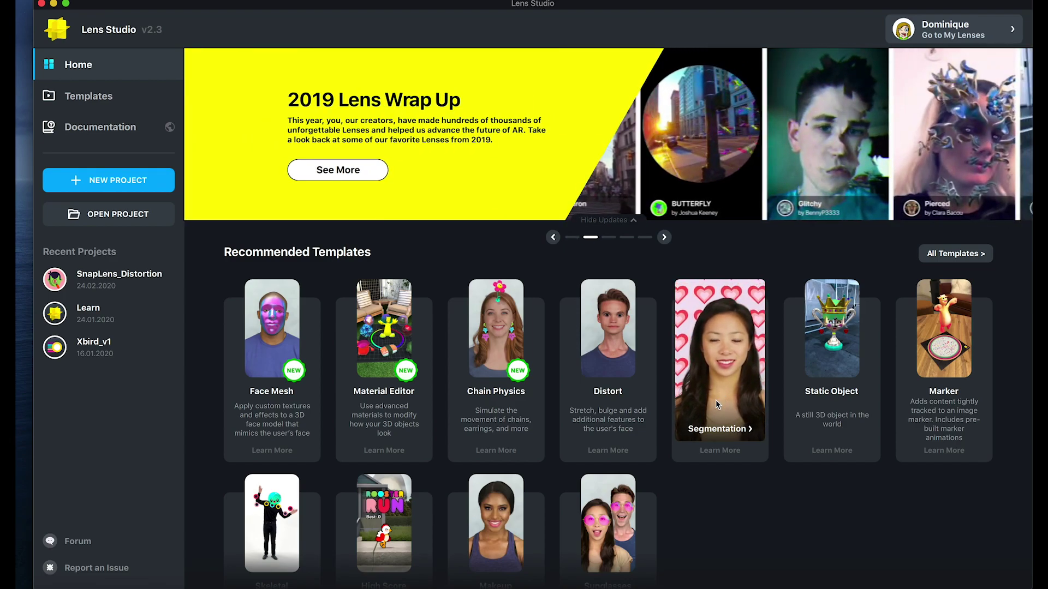
pyautogui.click(718, 397)
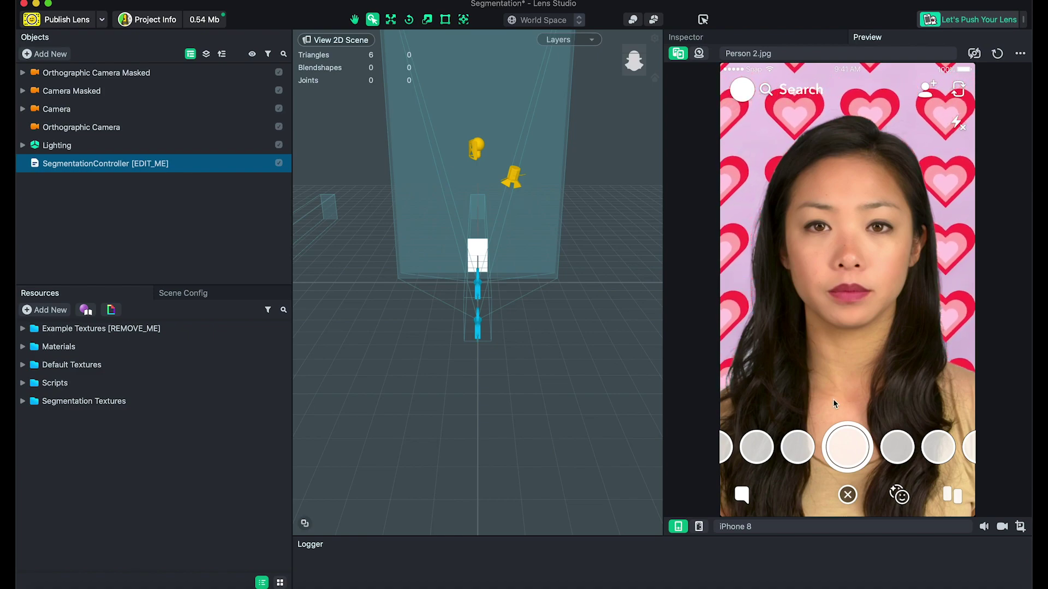
# Examine the scene's objects one by one, covering the four cameras, the Lighting and the SegmentationController
pyautogui.click(148, 73)
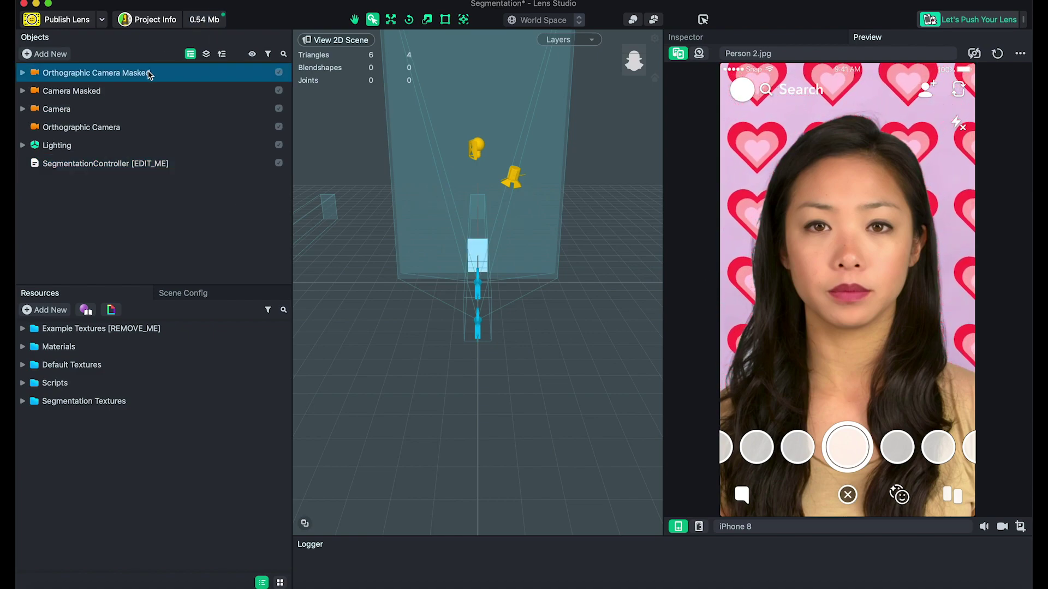
pyautogui.click(133, 92)
pyautogui.click(128, 109)
pyautogui.click(130, 128)
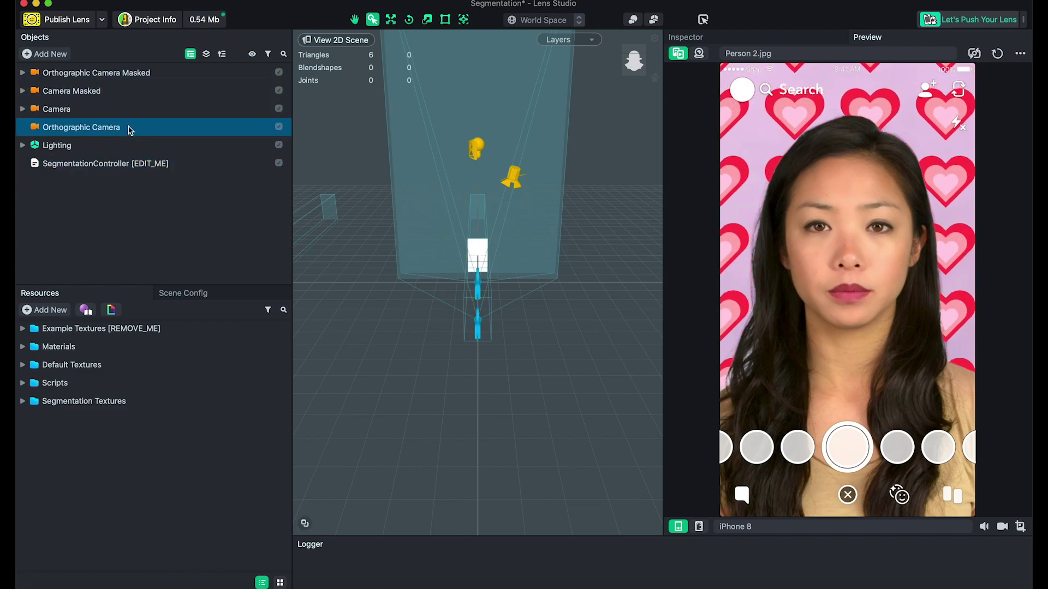
pyautogui.click(130, 145)
pyautogui.click(134, 130)
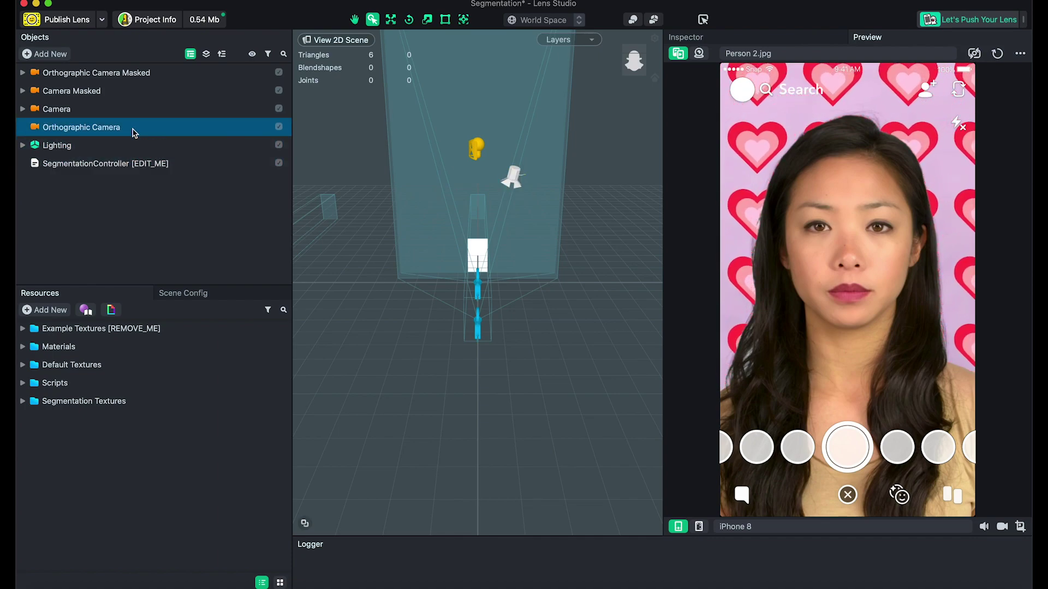
pyautogui.click(131, 108)
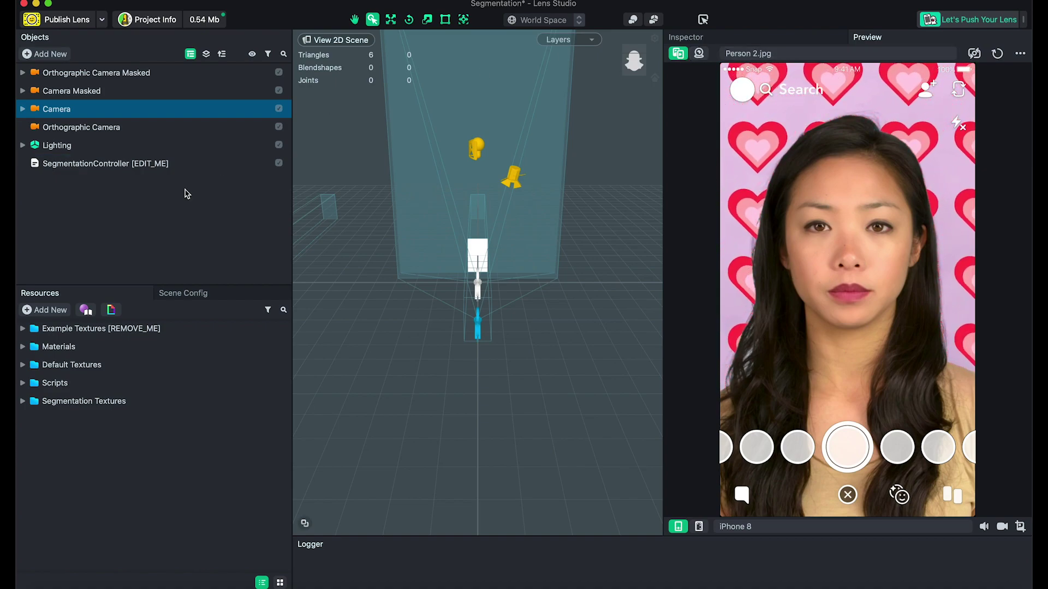
pyautogui.click(175, 73)
pyautogui.click(168, 92)
pyautogui.click(169, 112)
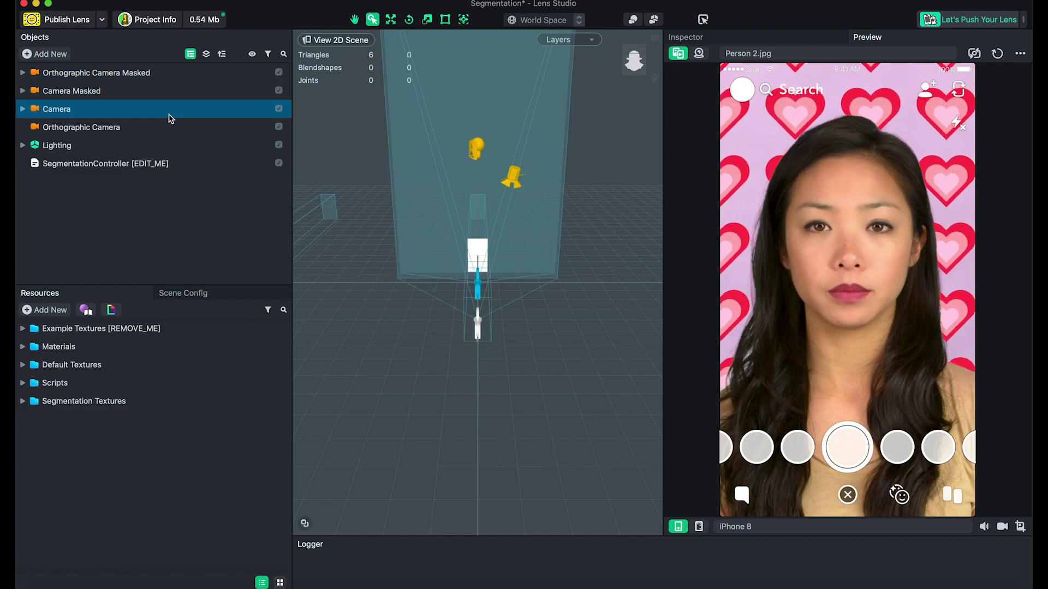
pyautogui.click(169, 127)
pyautogui.click(168, 145)
pyautogui.click(172, 164)
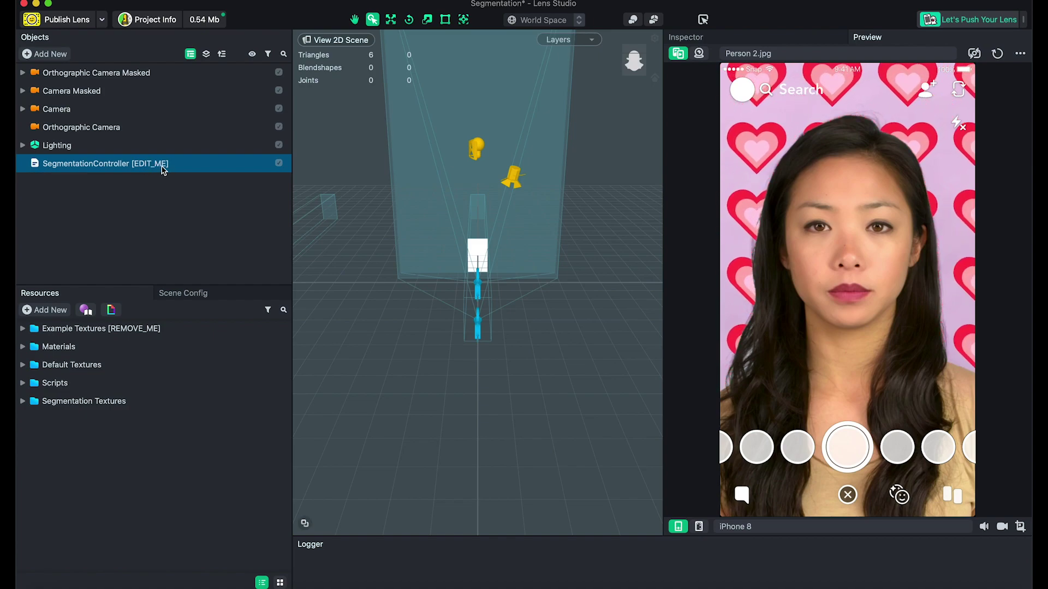
# Show the properties of the SegmentationController [EDIT_ME] object without renaming it
pyautogui.doubleClick(183, 165)
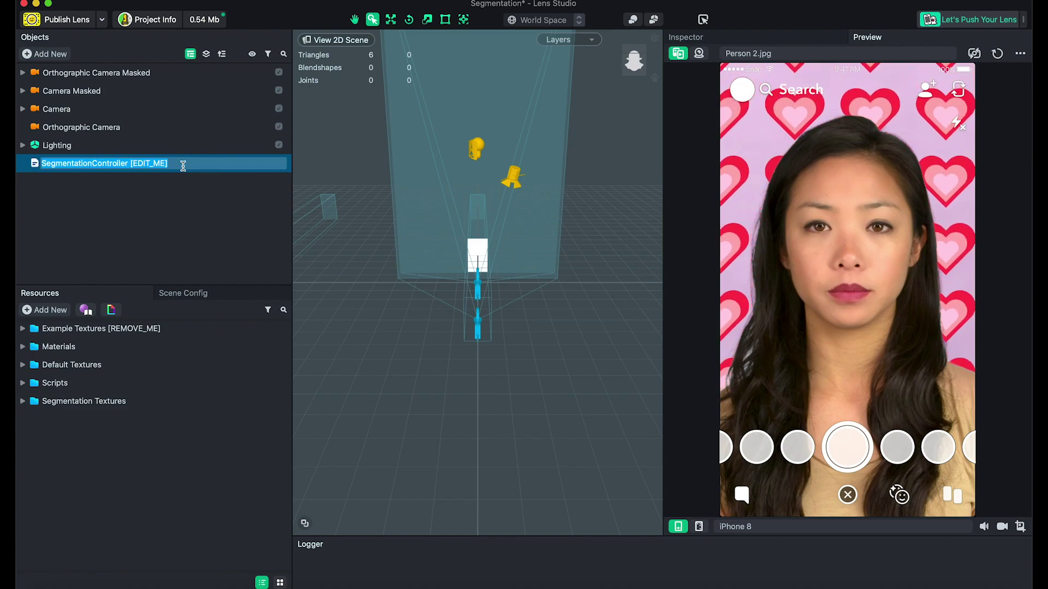
pyautogui.click(718, 40)
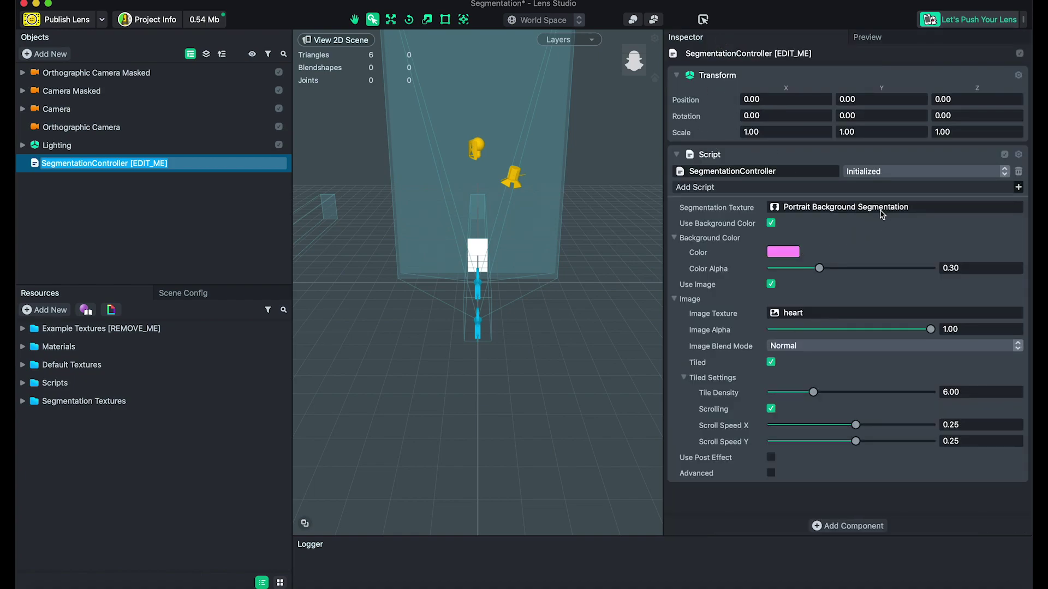
pyautogui.click(80, 194)
pyautogui.click(87, 167)
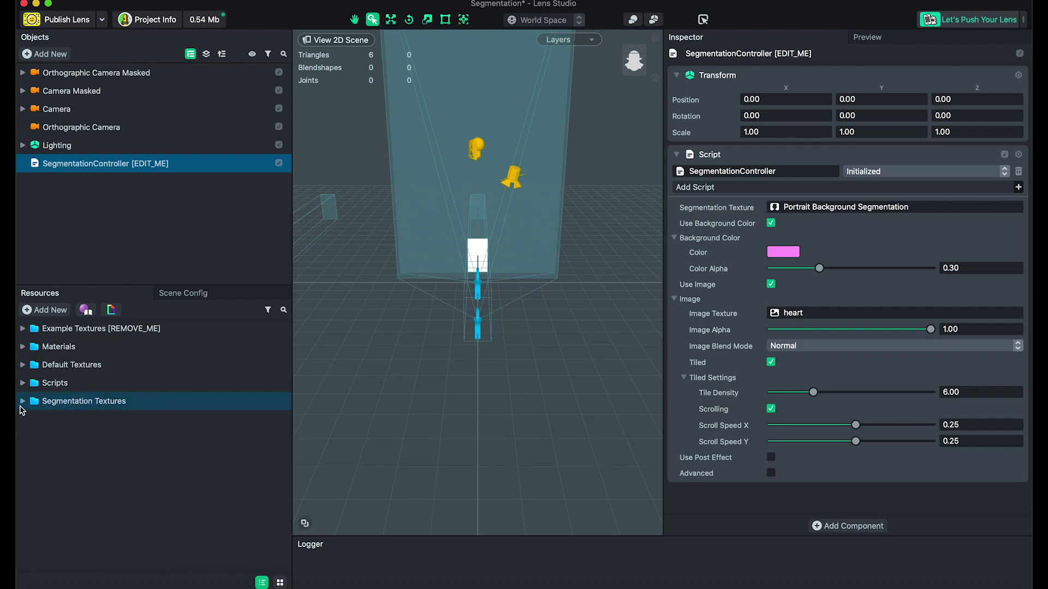
# Expand the Segmentation Textures folder and compare the Portrait Background Segmentation texture with the lens preview
pyautogui.click(22, 403)
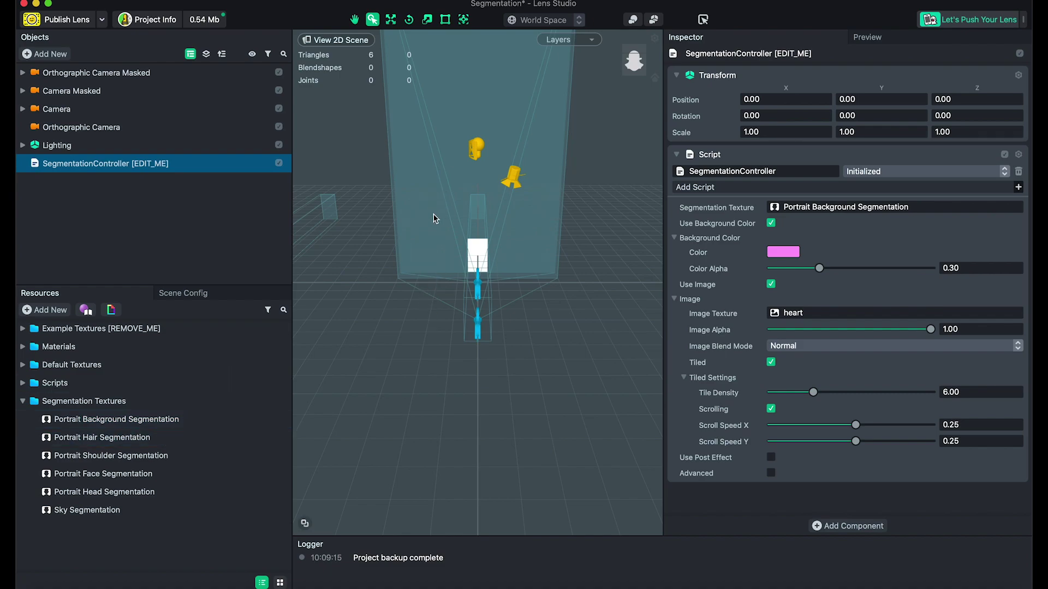
pyautogui.click(161, 419)
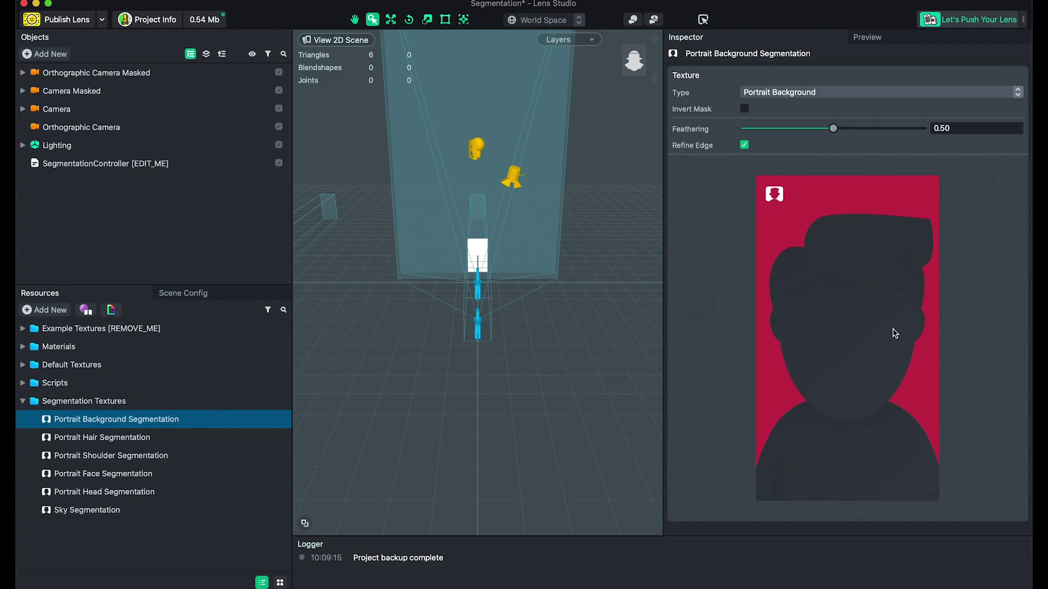
pyautogui.click(874, 39)
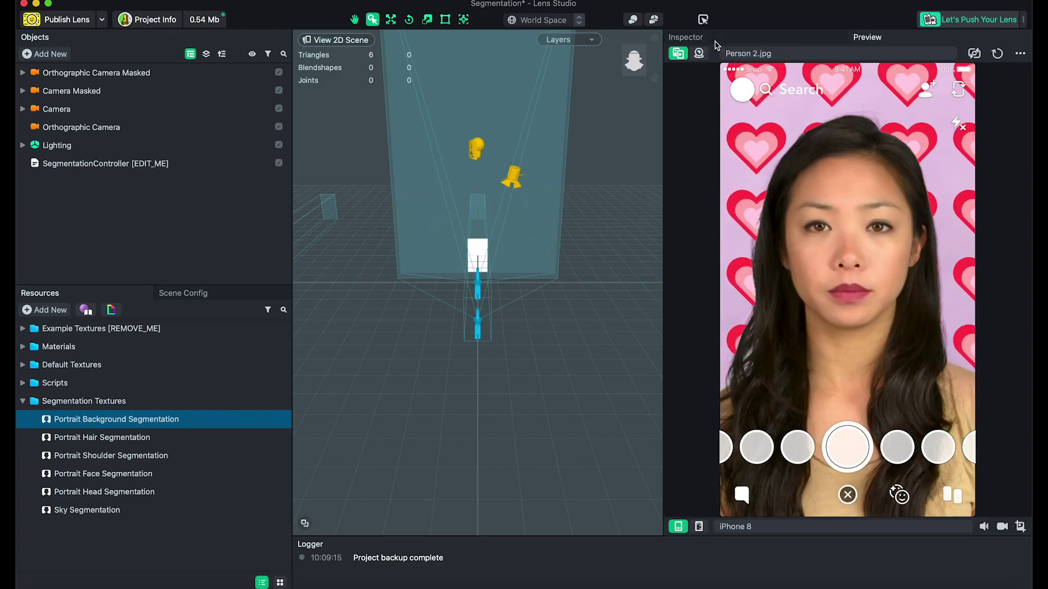
pyautogui.click(718, 39)
# Try Invert Mask on the Portrait Background Segmentation texture and switch it back off
pyautogui.click(744, 109)
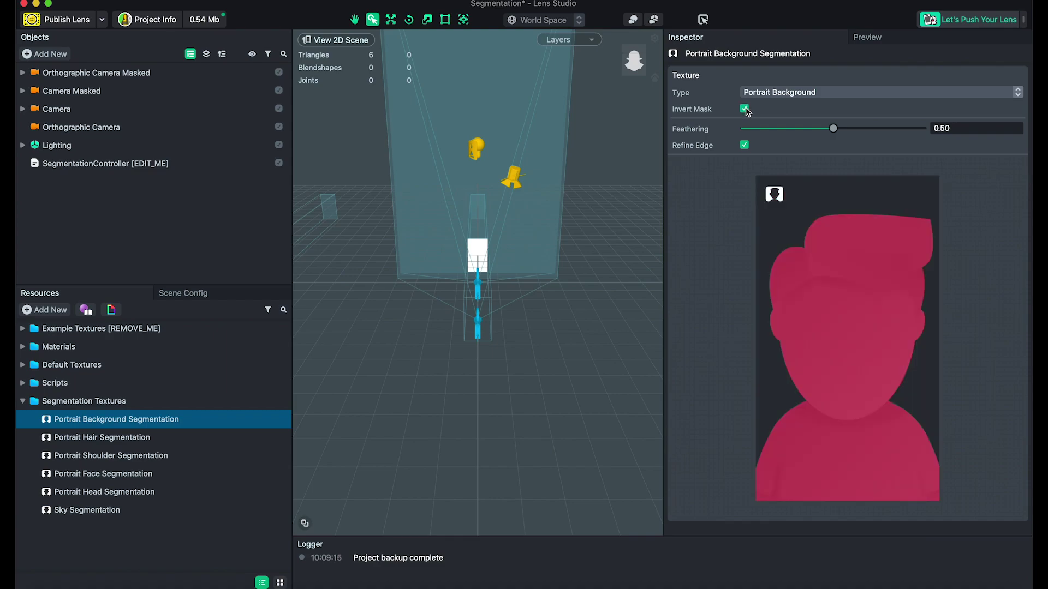
pyautogui.click(744, 109)
pyautogui.click(744, 109)
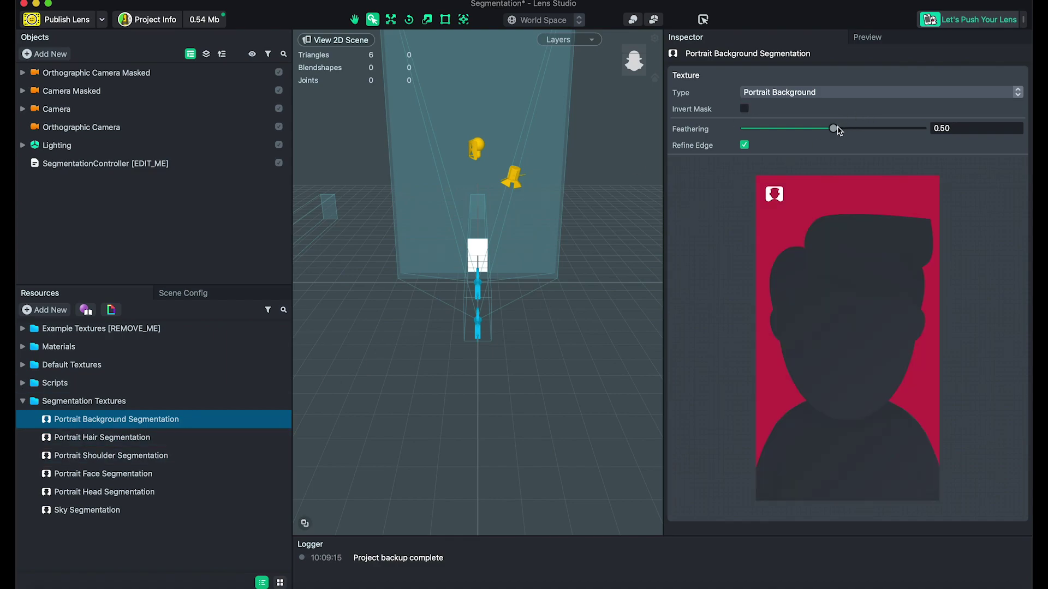
pyautogui.moveTo(838, 130)
pyautogui.mouseDown()
pyautogui.moveTo(792, 130)
pyautogui.moveTo(873, 130)
pyautogui.moveTo(839, 130)
pyautogui.mouseUp()
# Try Invert Mask on the Portrait Hair Segmentation texture repeatedly, leaving it off
pyautogui.click(179, 437)
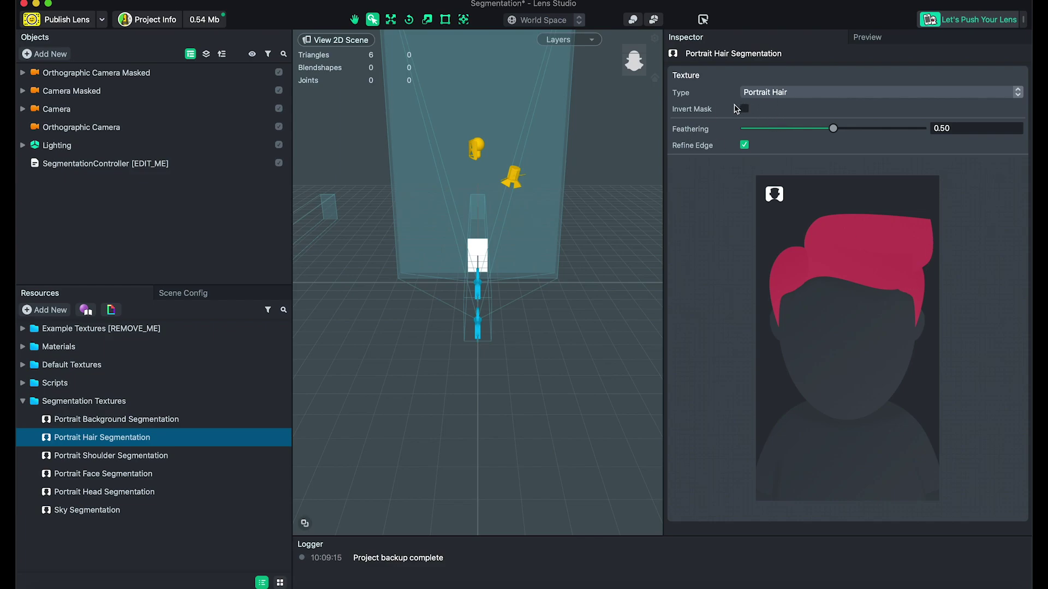
pyautogui.click(745, 110)
pyautogui.click(745, 110)
pyautogui.click(745, 110)
pyautogui.click(745, 110)
pyautogui.click(745, 109)
pyautogui.click(745, 110)
pyautogui.click(745, 110)
pyautogui.click(745, 109)
pyautogui.click(745, 110)
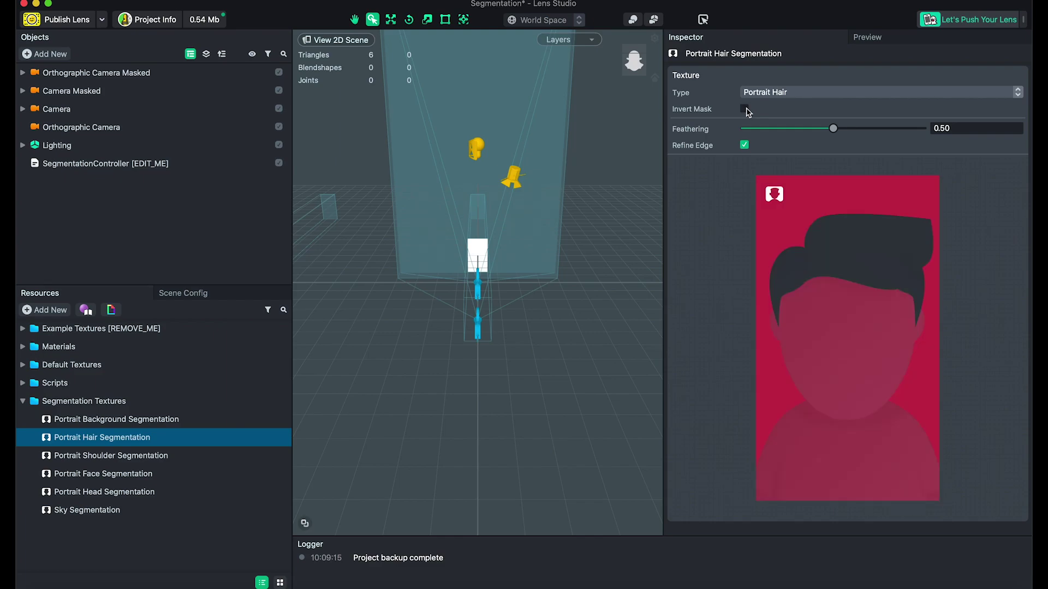
pyautogui.click(745, 109)
pyautogui.click(745, 109)
pyautogui.click(745, 109)
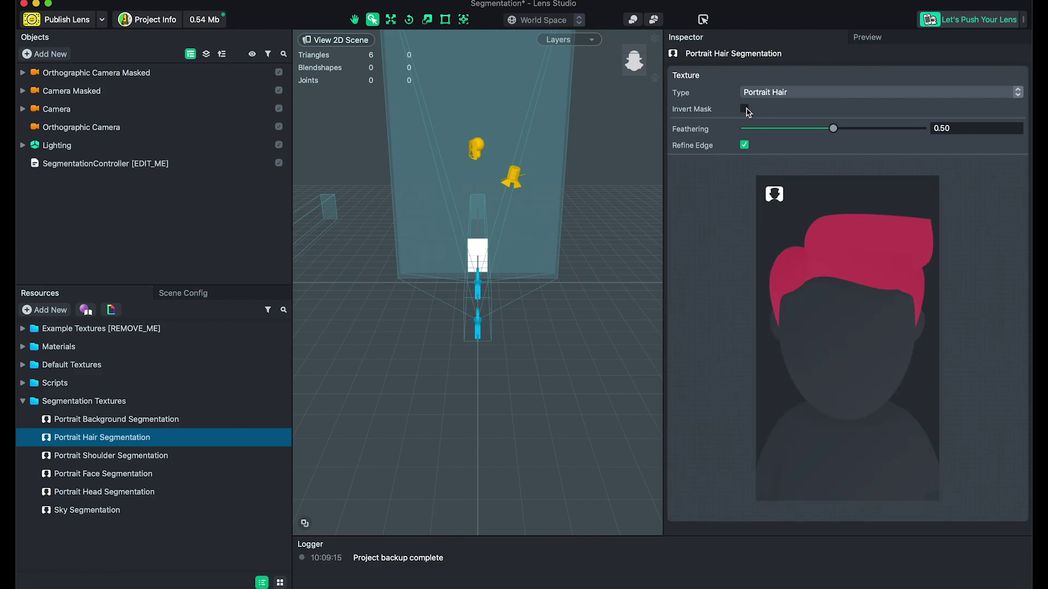
# Try Invert Mask on the Portrait Shoulder Segmentation texture and switch it back off
pyautogui.click(128, 456)
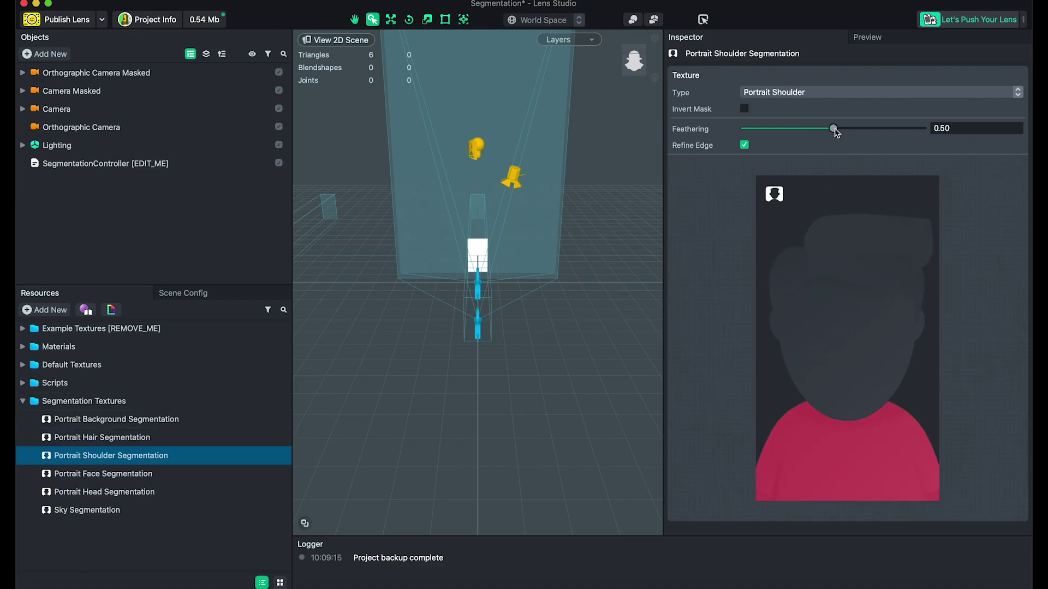
pyautogui.click(745, 110)
pyautogui.click(745, 110)
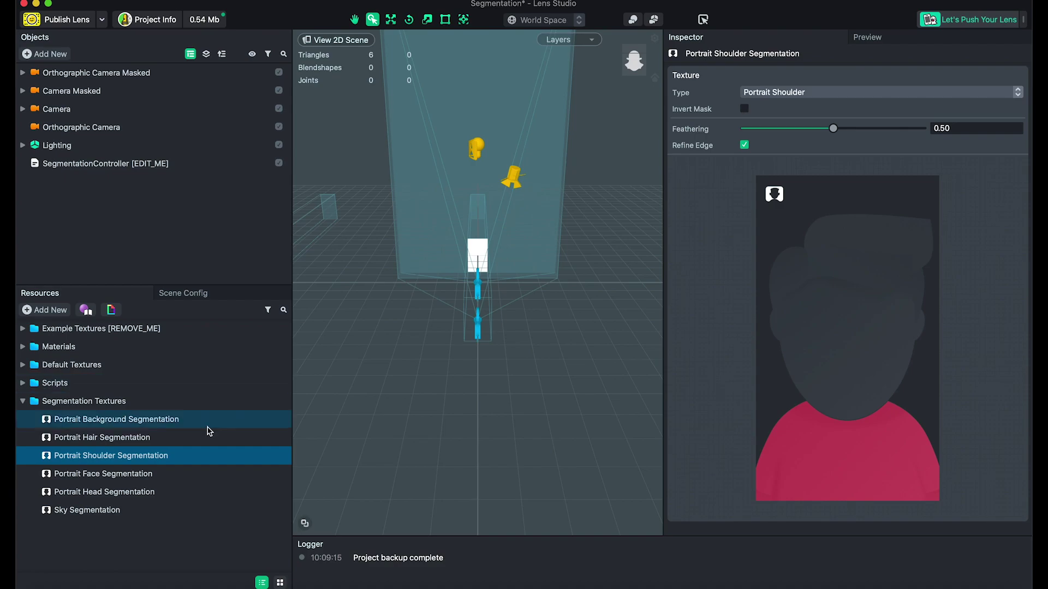
# Try Invert Mask on the Portrait Face Segmentation texture and switch it back off
pyautogui.click(188, 479)
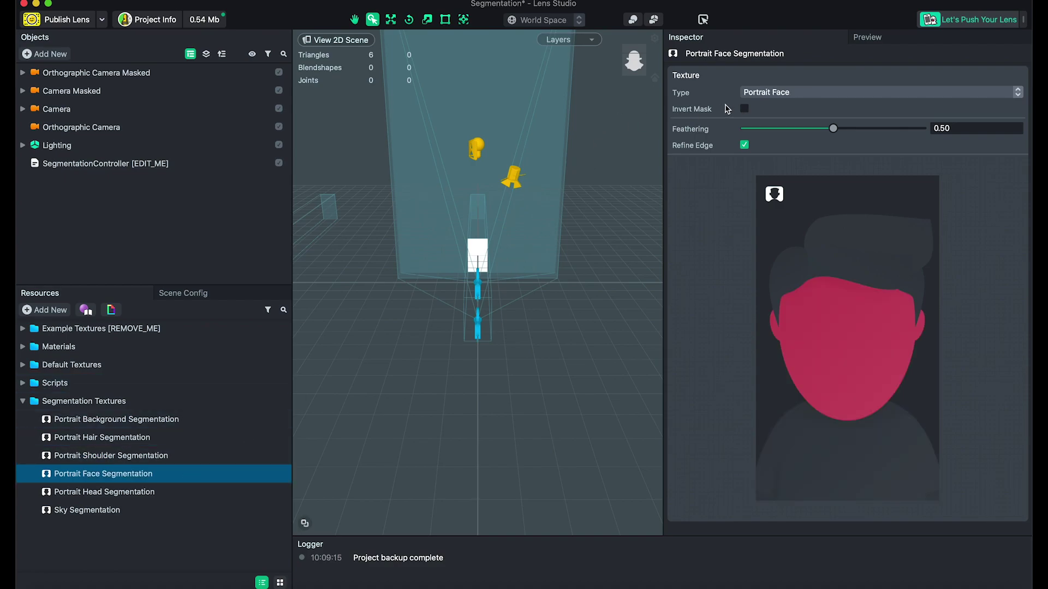
pyautogui.click(745, 109)
pyautogui.click(746, 110)
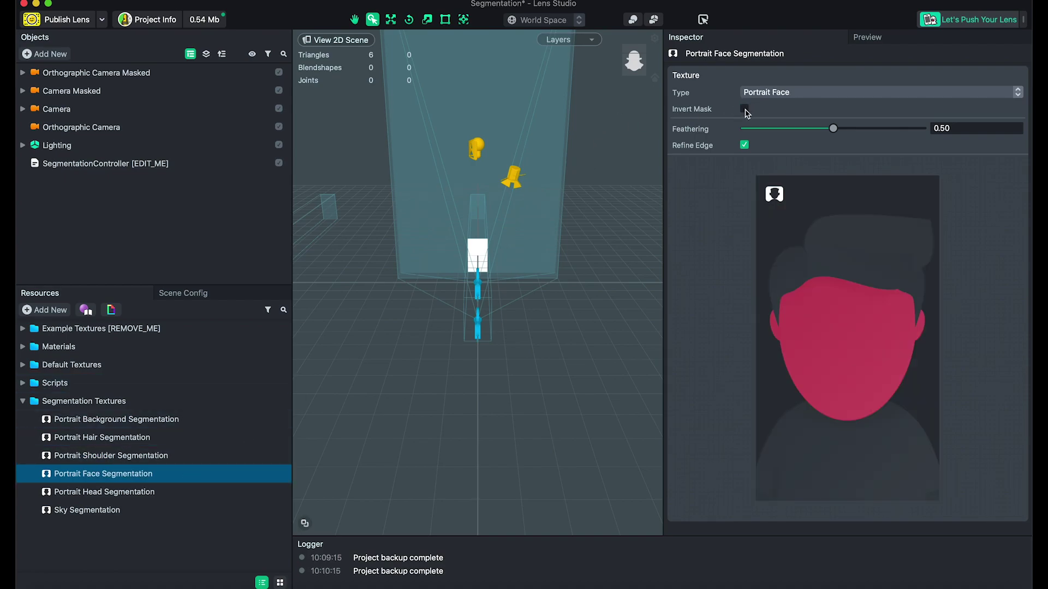
pyautogui.click(745, 109)
pyautogui.click(745, 109)
# Try Invert Mask on the Portrait Head Segmentation texture and switch it back off
pyautogui.click(114, 492)
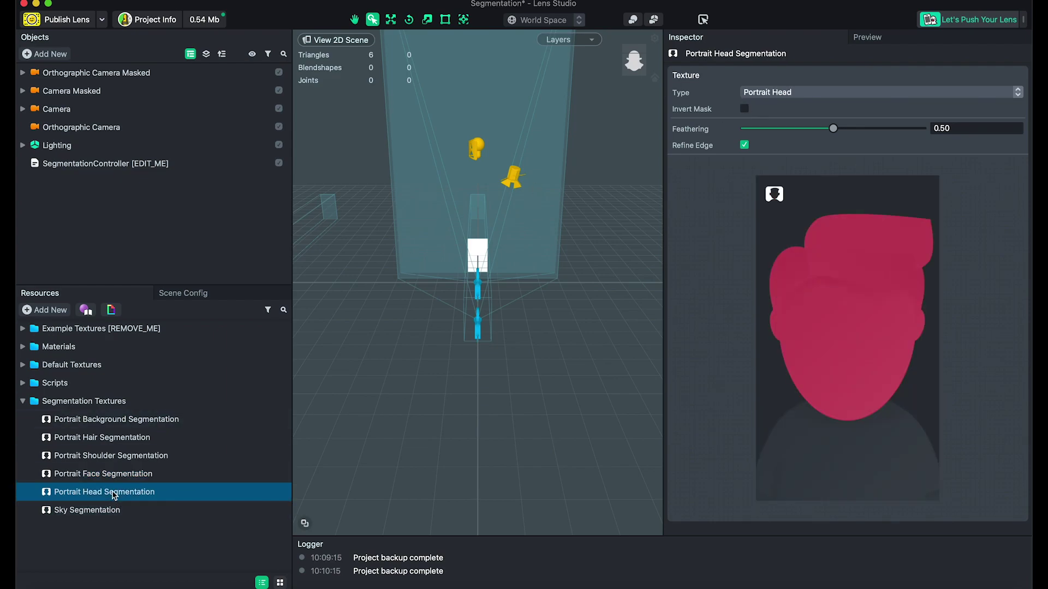
pyautogui.click(744, 109)
pyautogui.click(744, 109)
# Try Invert Mask on the Sky Segmentation texture repeatedly to compare the sky and building masks
pyautogui.click(166, 510)
pyautogui.click(745, 108)
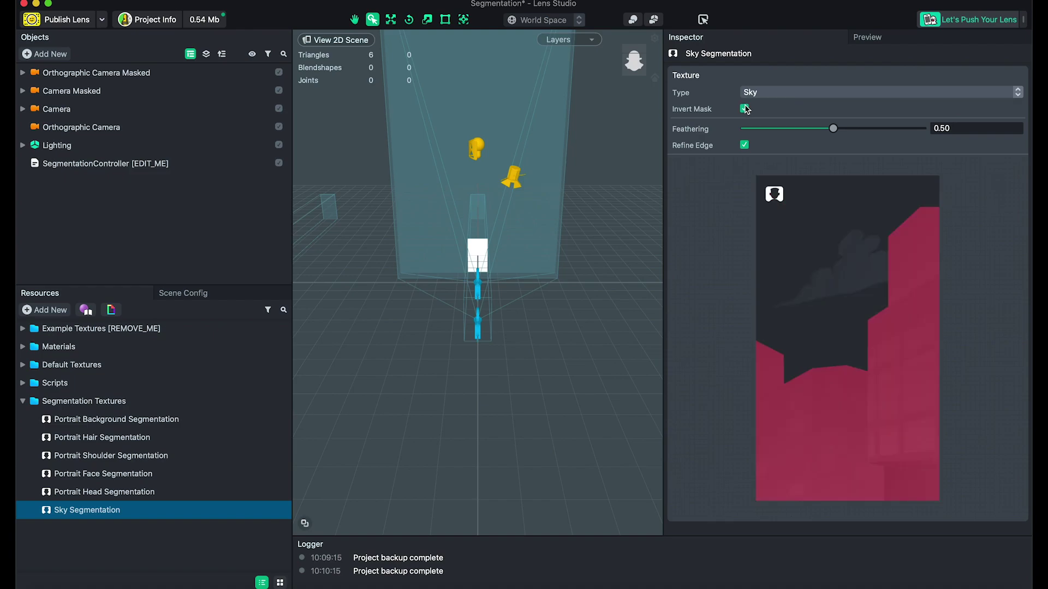
pyautogui.click(745, 108)
pyautogui.click(745, 108)
pyautogui.click(745, 109)
pyautogui.click(745, 109)
pyautogui.click(745, 109)
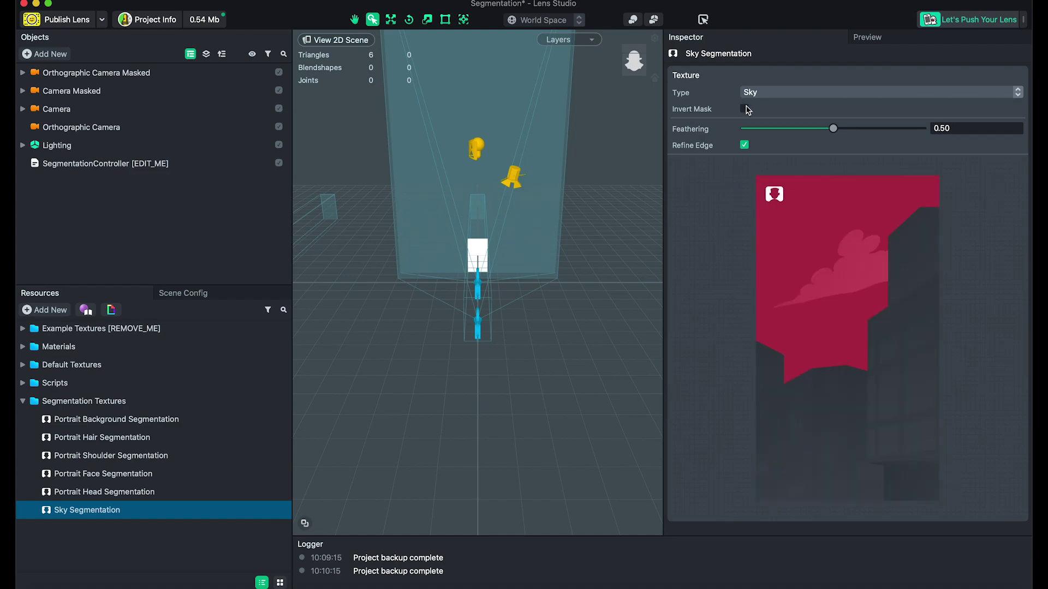
pyautogui.click(745, 108)
pyautogui.click(744, 108)
pyautogui.click(744, 109)
pyautogui.click(744, 109)
pyautogui.click(745, 109)
pyautogui.click(745, 109)
# Check the lens preview and bring the SegmentationController's script settings back into view
pyautogui.click(874, 36)
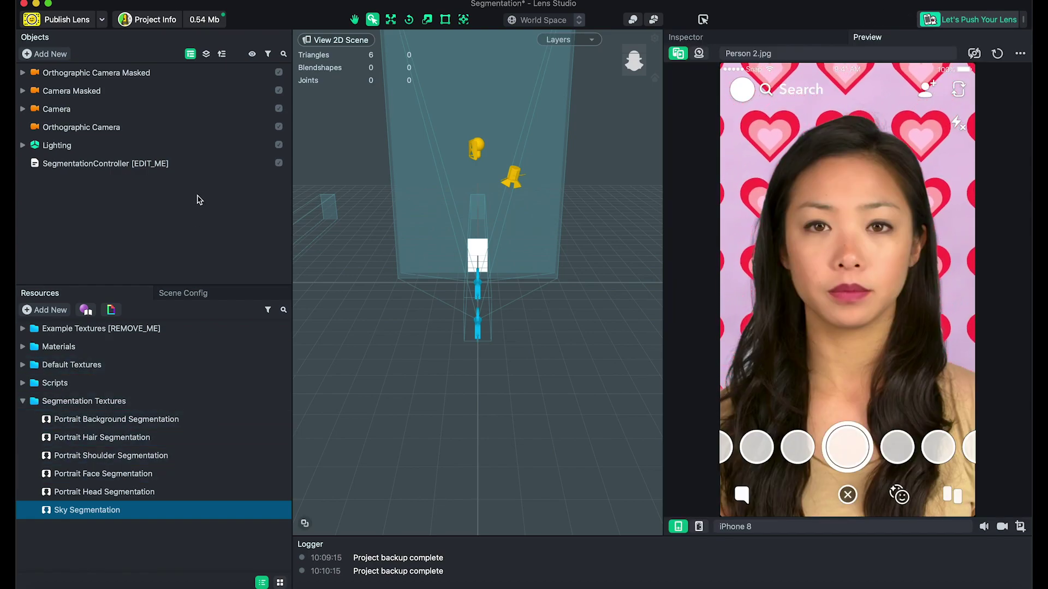
pyautogui.click(215, 165)
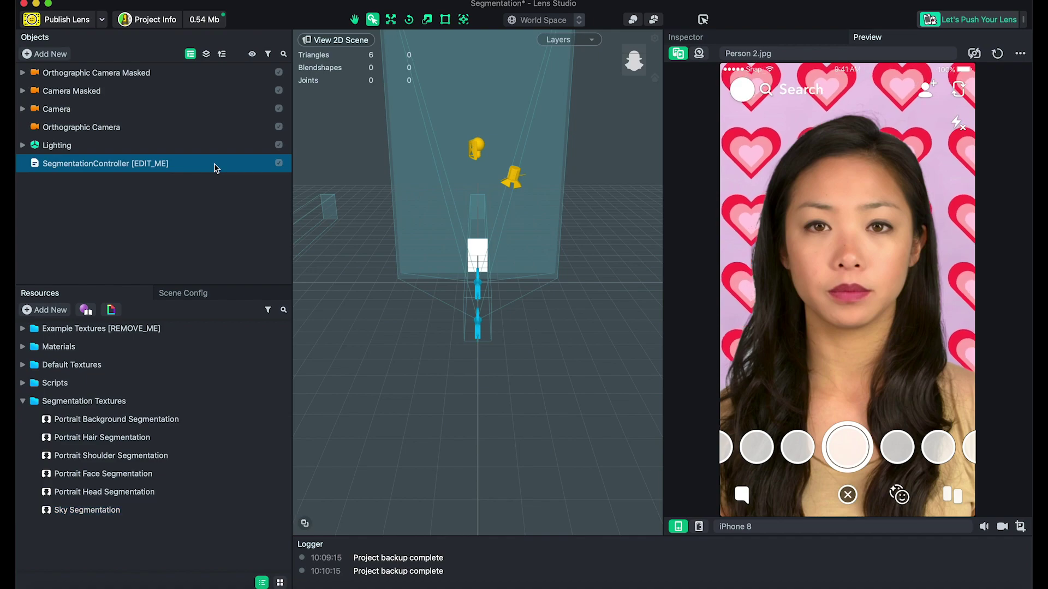
pyautogui.click(701, 38)
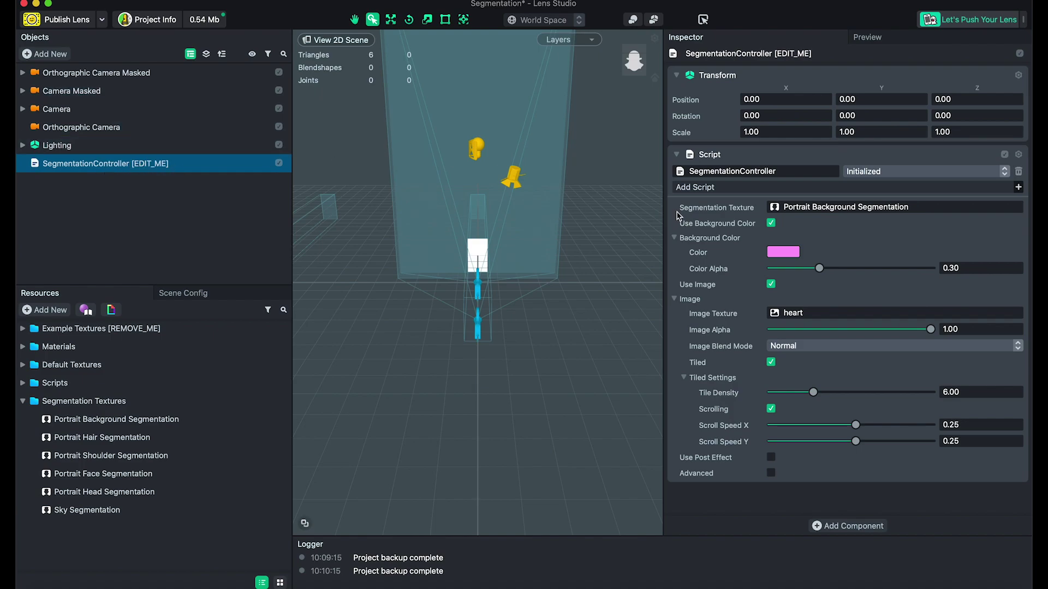
pyautogui.click(830, 210)
pyautogui.click(476, 189)
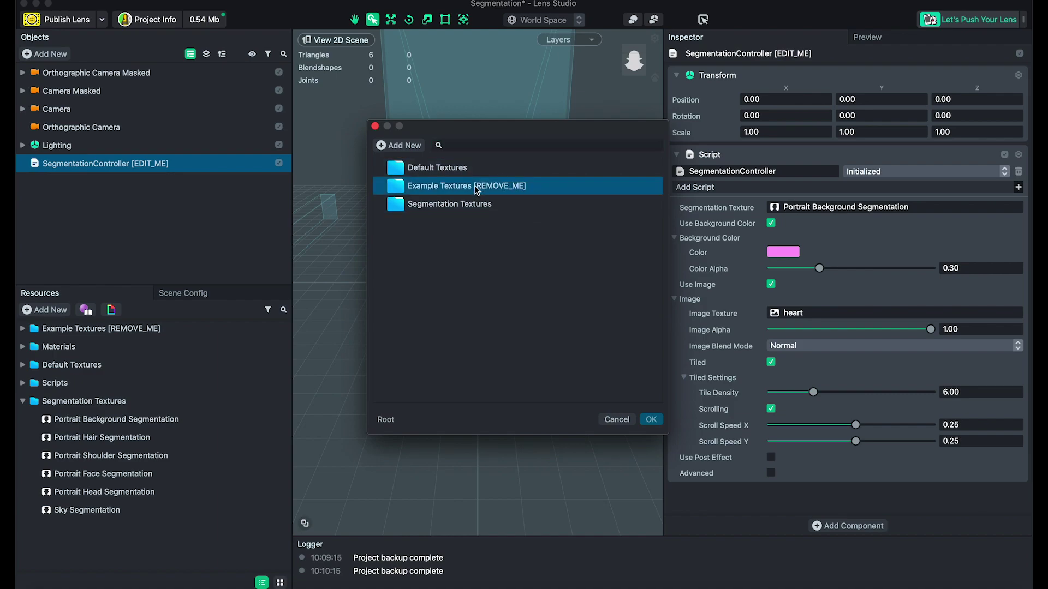
pyautogui.doubleClick(413, 188)
pyautogui.click(433, 172)
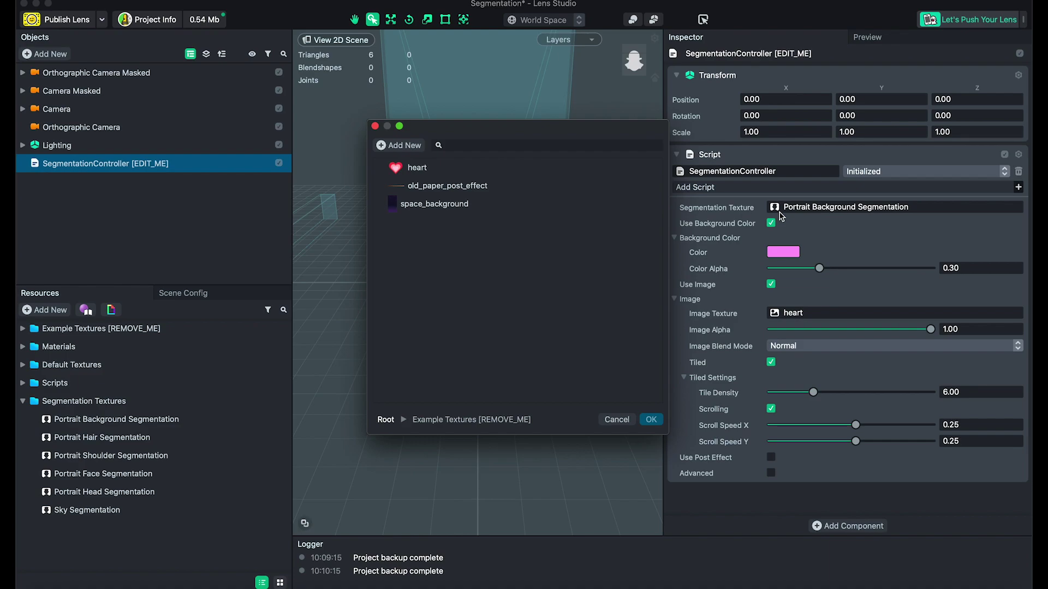
pyautogui.click(617, 420)
# Set the SegmentationController's Segmentation Texture to Portrait Face Segmentation and check the effect in the lens preview
pyautogui.click(855, 208)
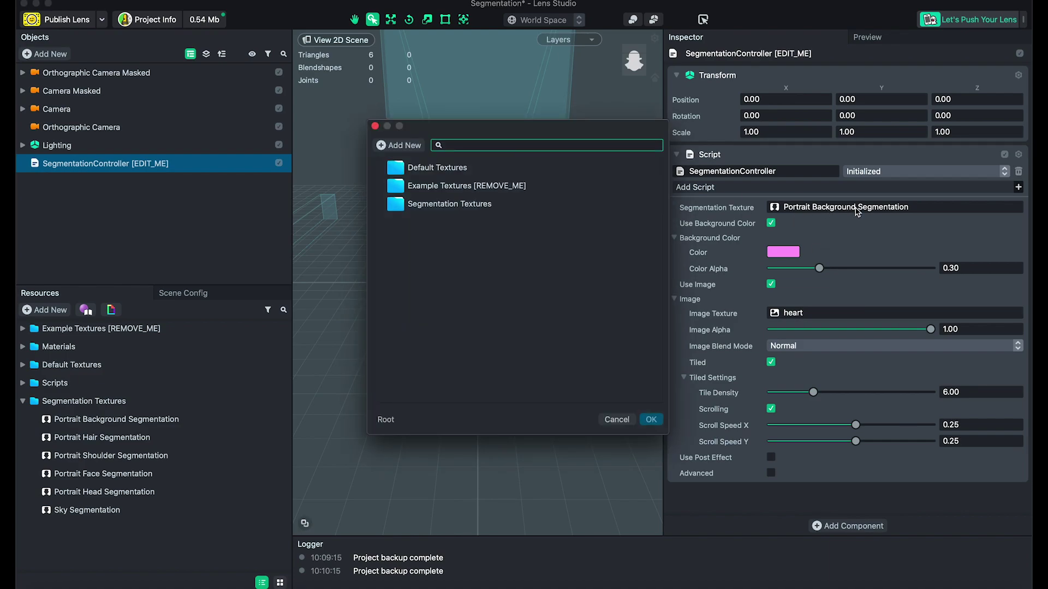
pyautogui.doubleClick(434, 204)
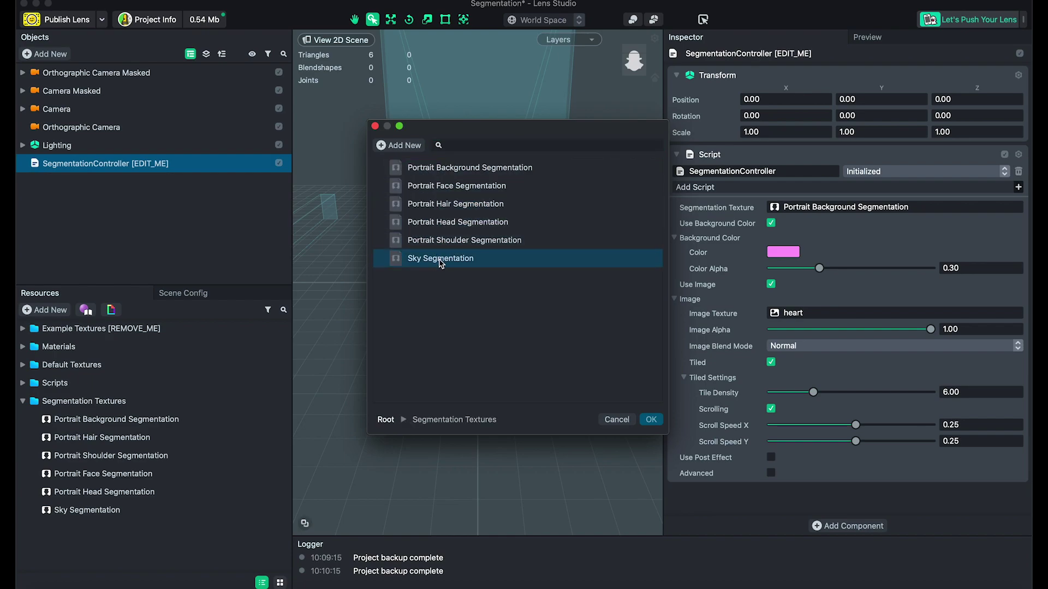
pyautogui.click(463, 188)
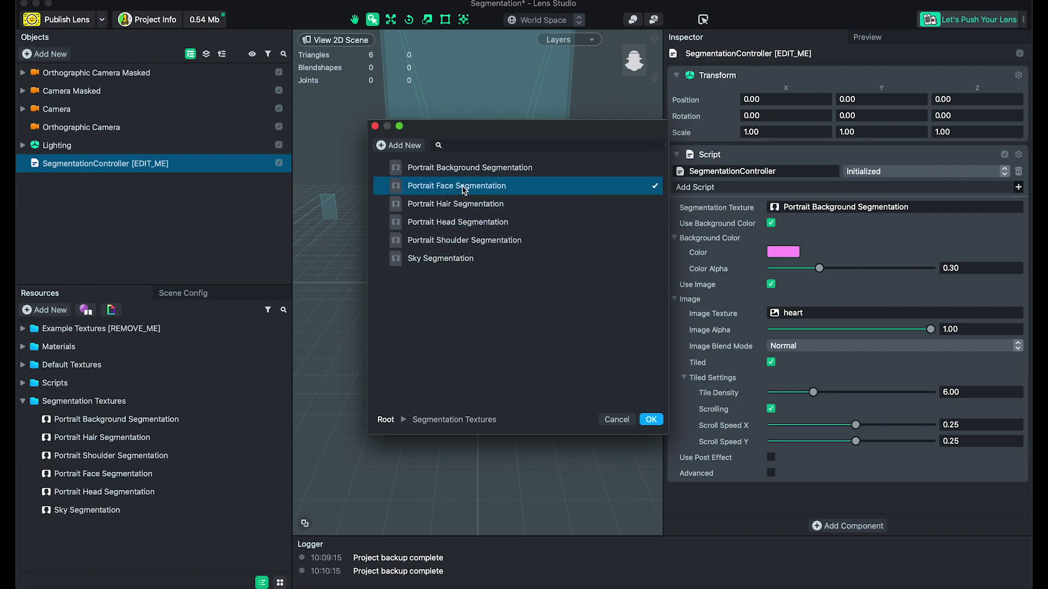
pyautogui.click(654, 422)
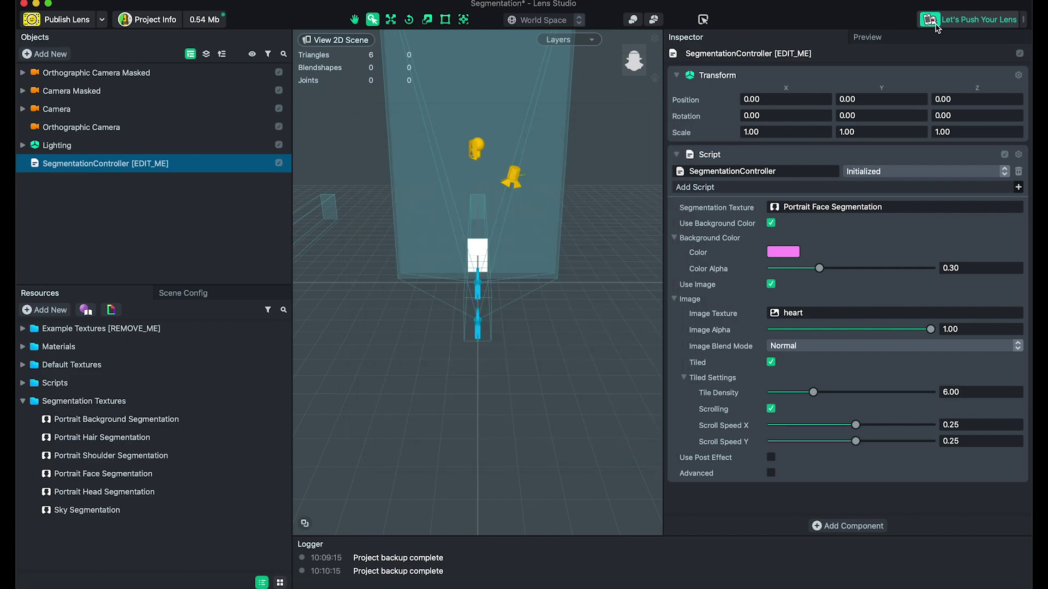
pyautogui.click(867, 37)
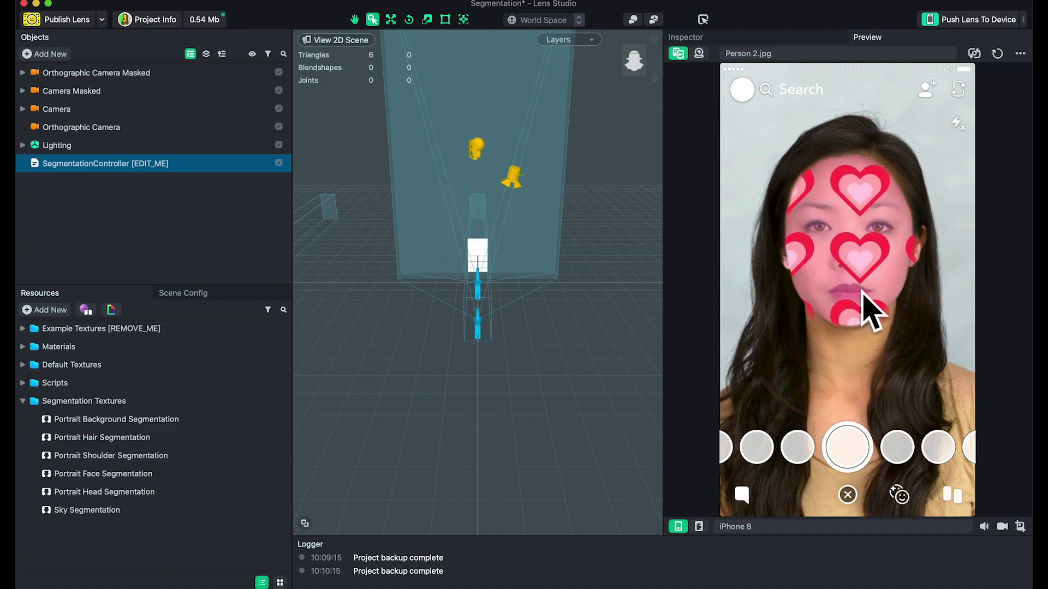
# Enable Invert Mask on the Portrait Face Segmentation texture and check the effect in the lens preview
pyautogui.click(122, 436)
pyautogui.click(141, 456)
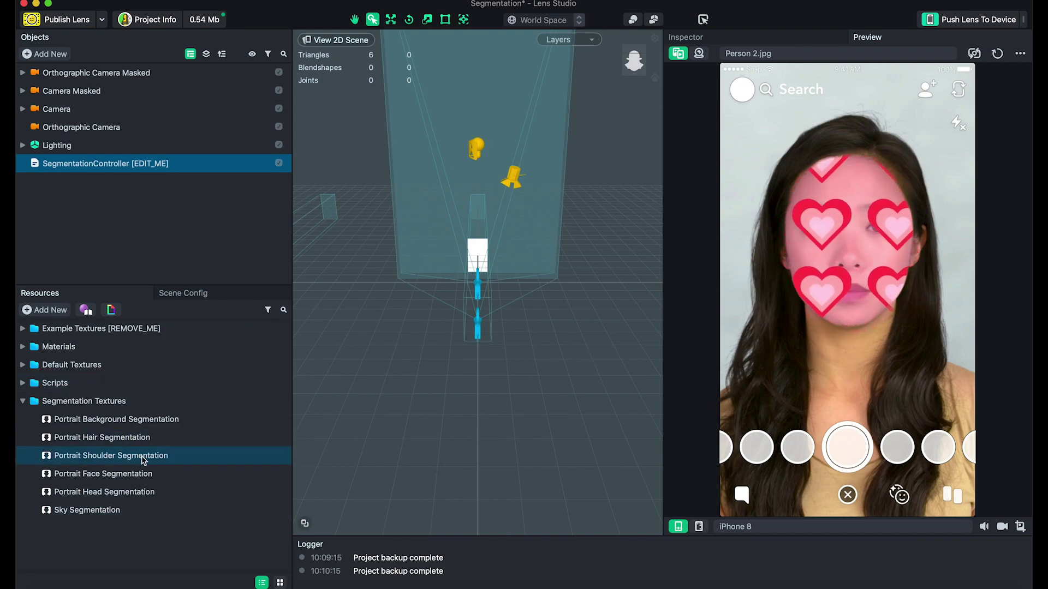
pyautogui.click(145, 474)
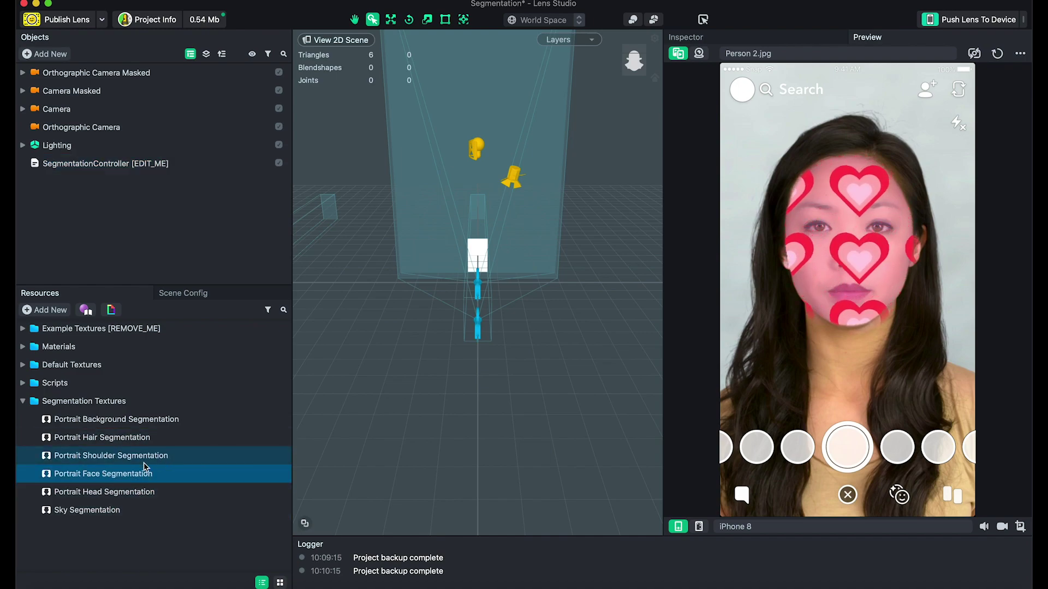
pyautogui.click(178, 480)
pyautogui.click(753, 37)
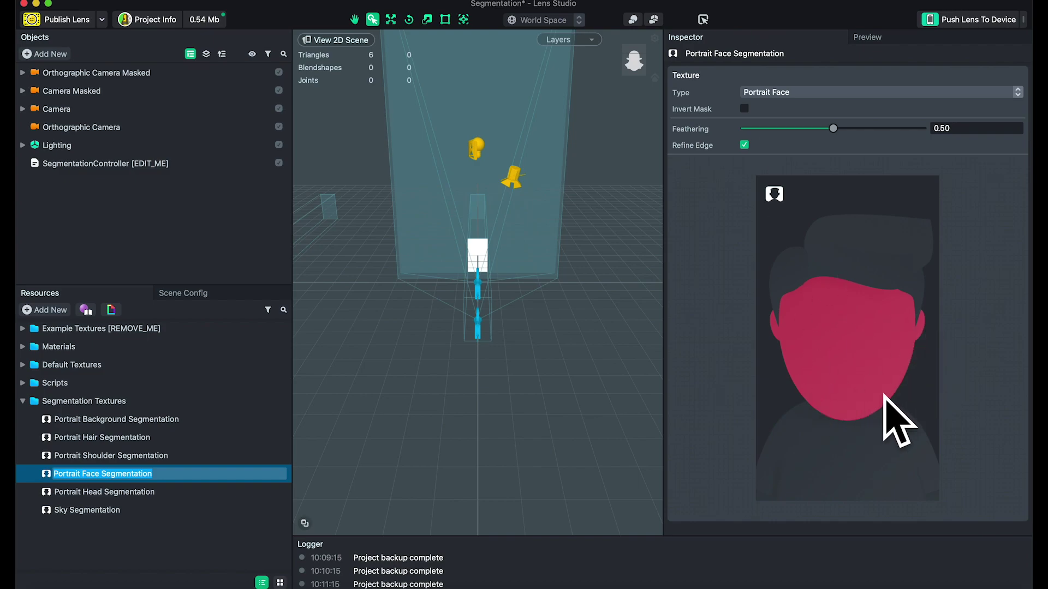
pyautogui.click(744, 110)
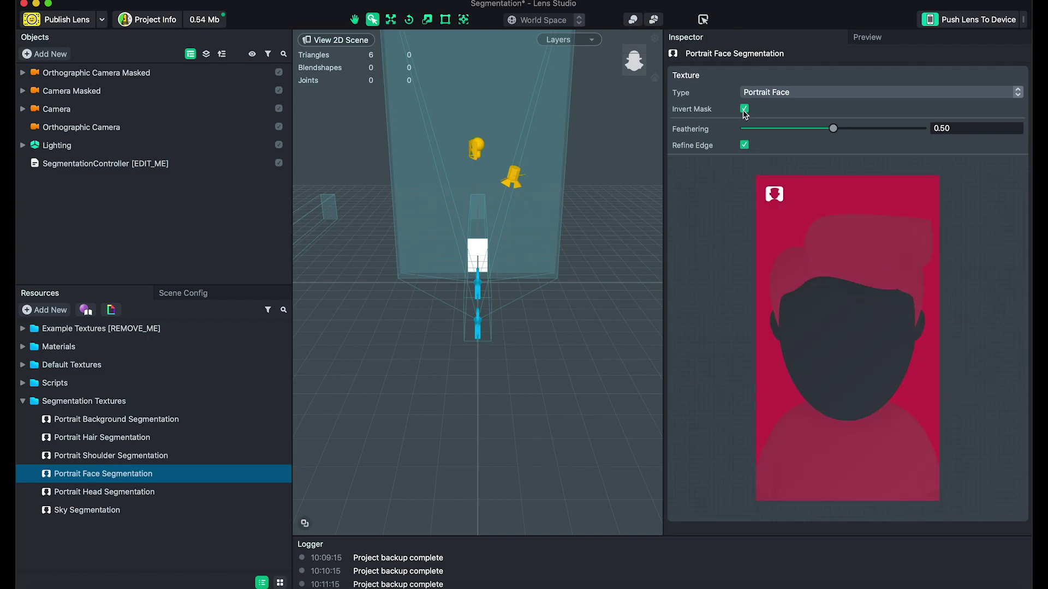
pyautogui.click(889, 38)
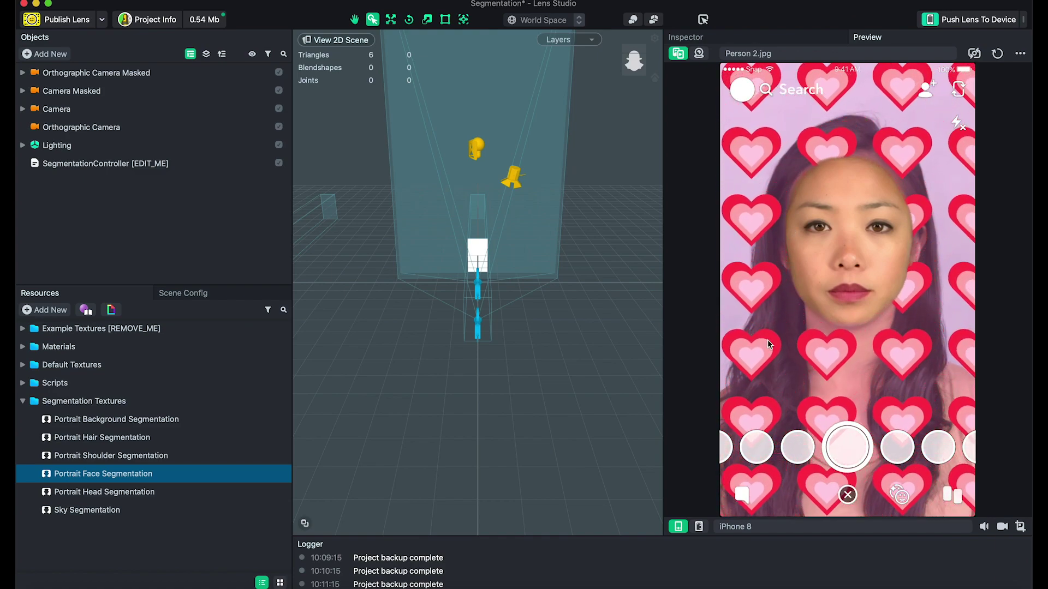
pyautogui.click(724, 37)
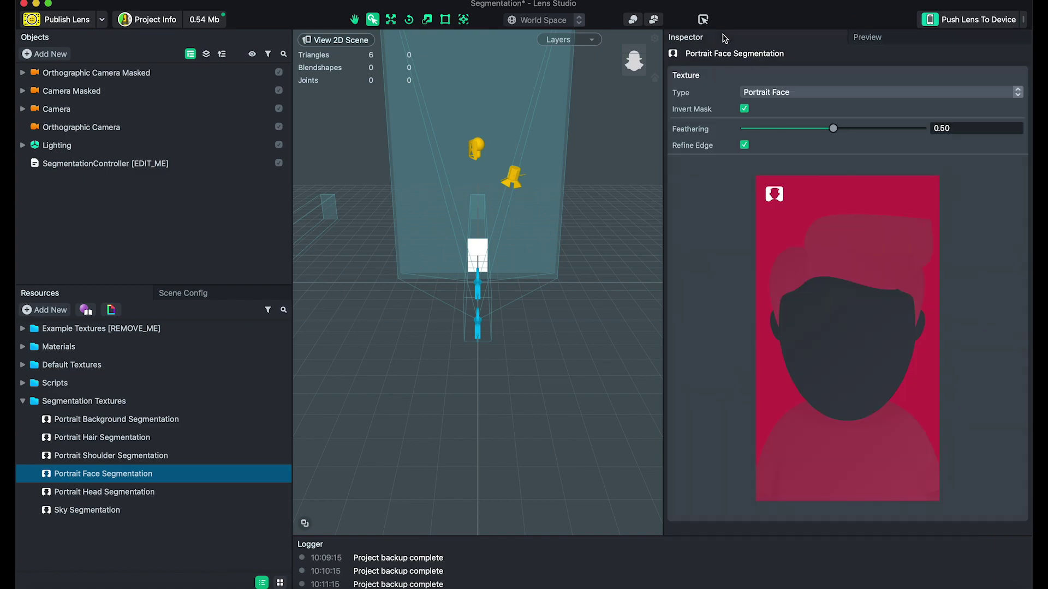
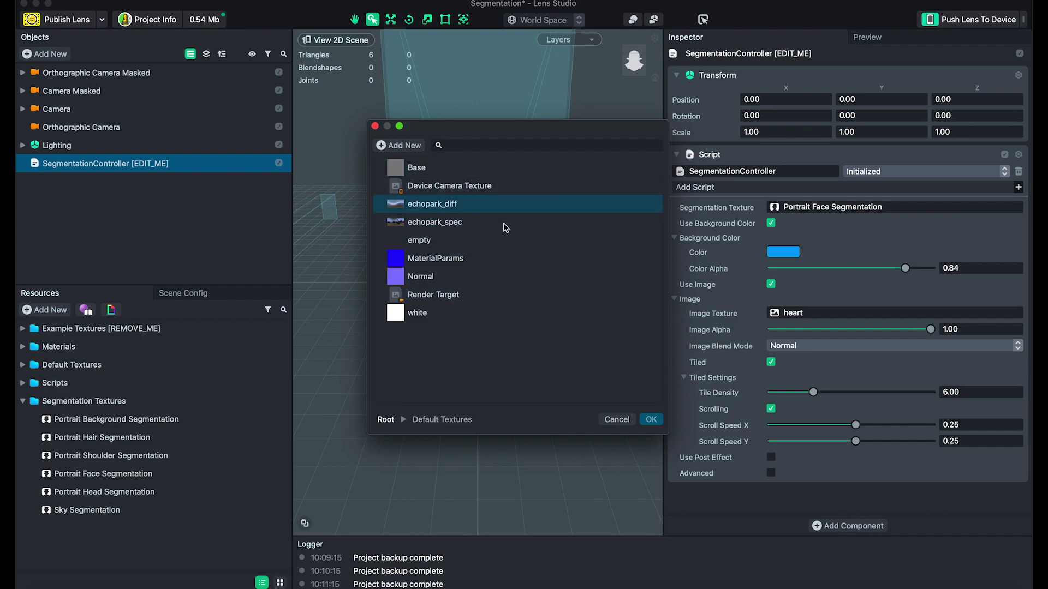
# Set the SegmentationController's Image Texture to old_paper_post_effect from the Example Textures folder
pyautogui.click(616, 419)
pyautogui.click(813, 313)
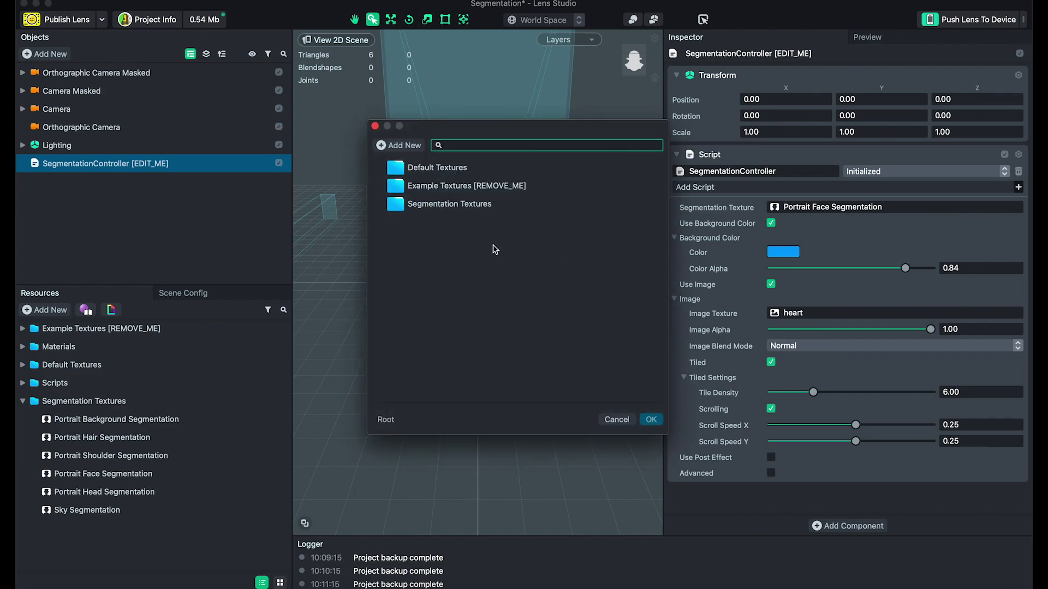
pyautogui.doubleClick(511, 186)
pyautogui.click(498, 187)
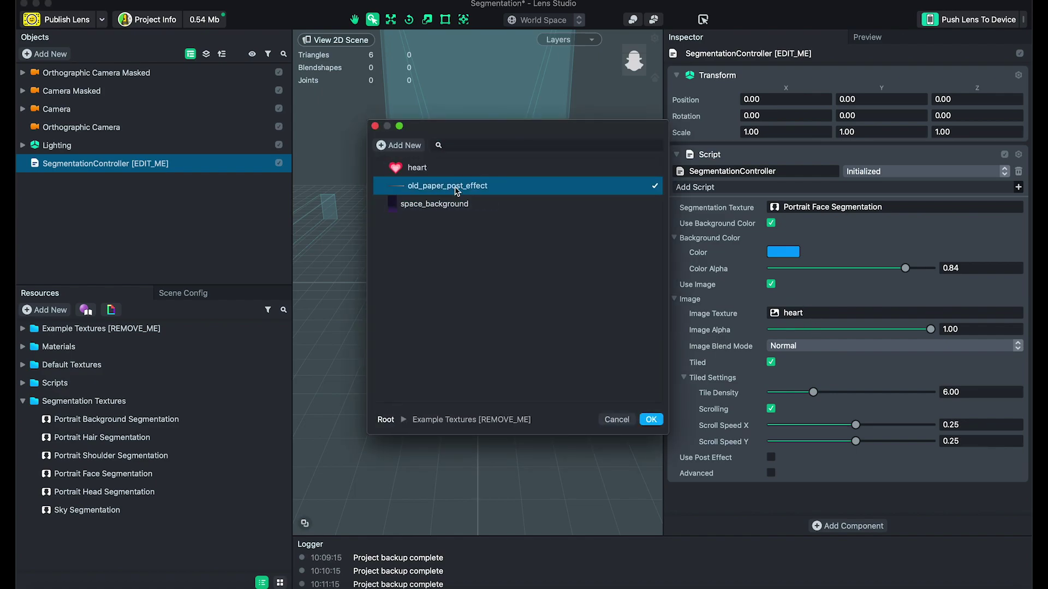
pyautogui.click(651, 419)
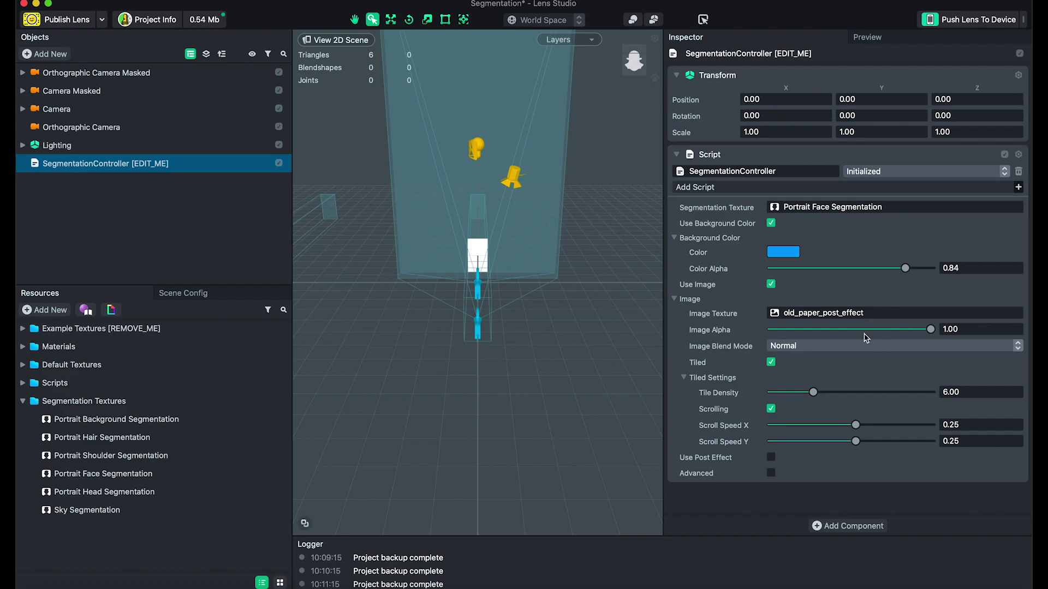
# Set the Image Alpha to 0.38 and the Image Blend Mode to Screen, and check the lens preview
pyautogui.click(831, 329)
pyautogui.click(803, 350)
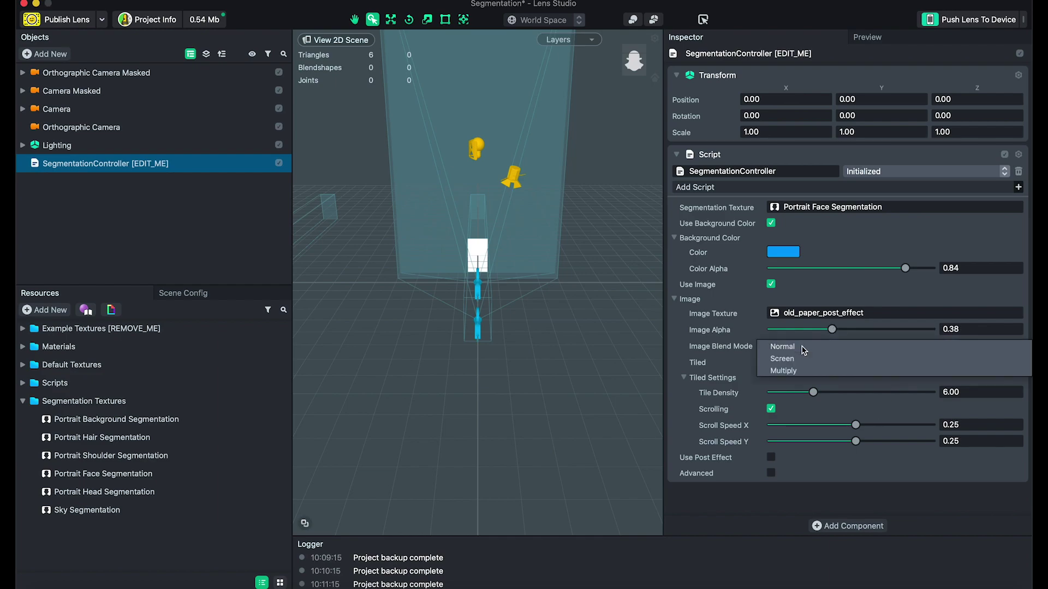
pyautogui.click(804, 358)
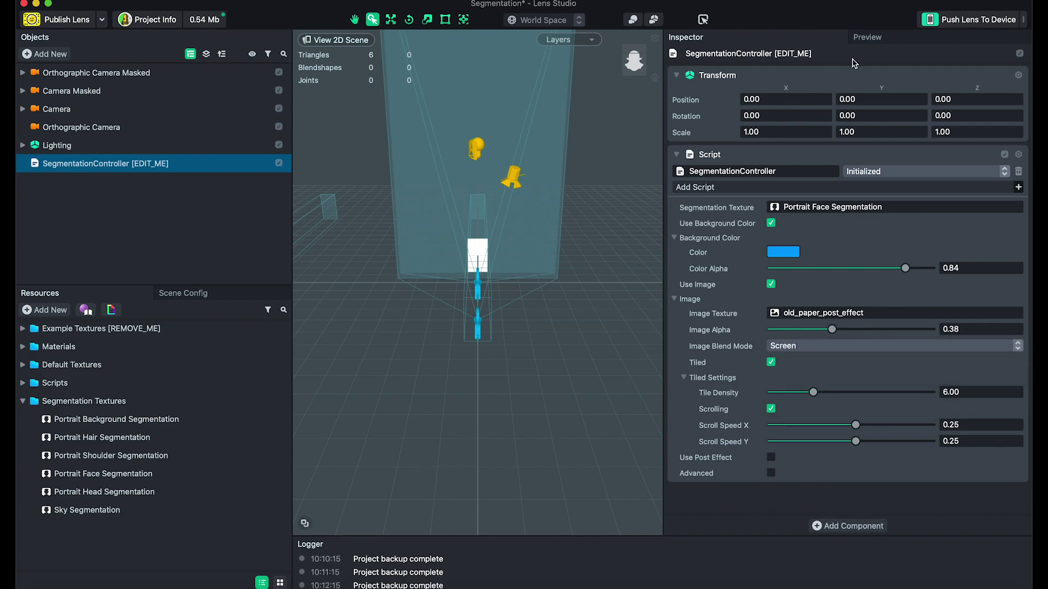
pyautogui.click(913, 41)
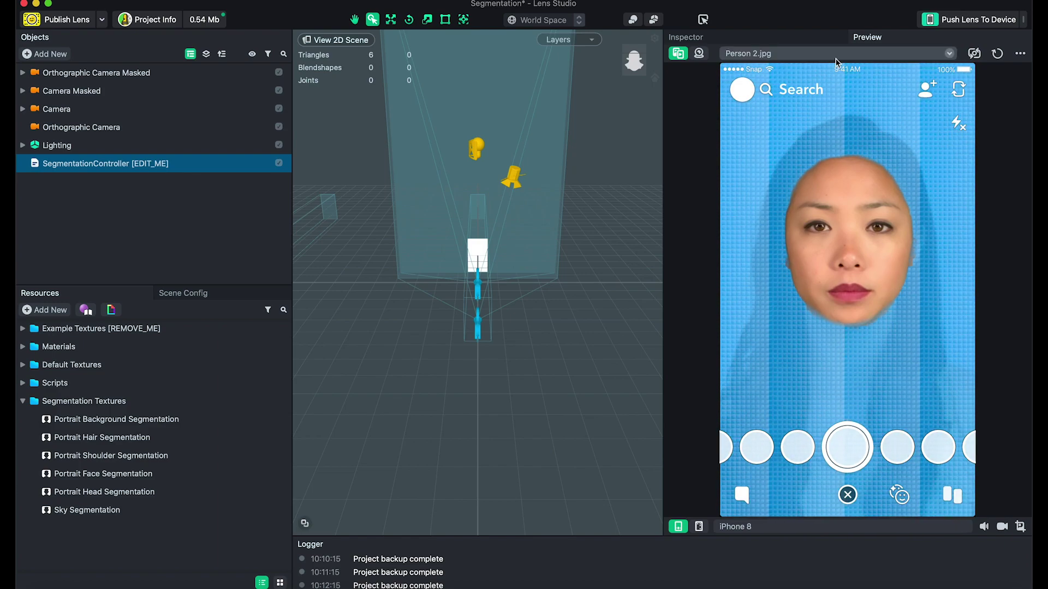
pyautogui.click(771, 38)
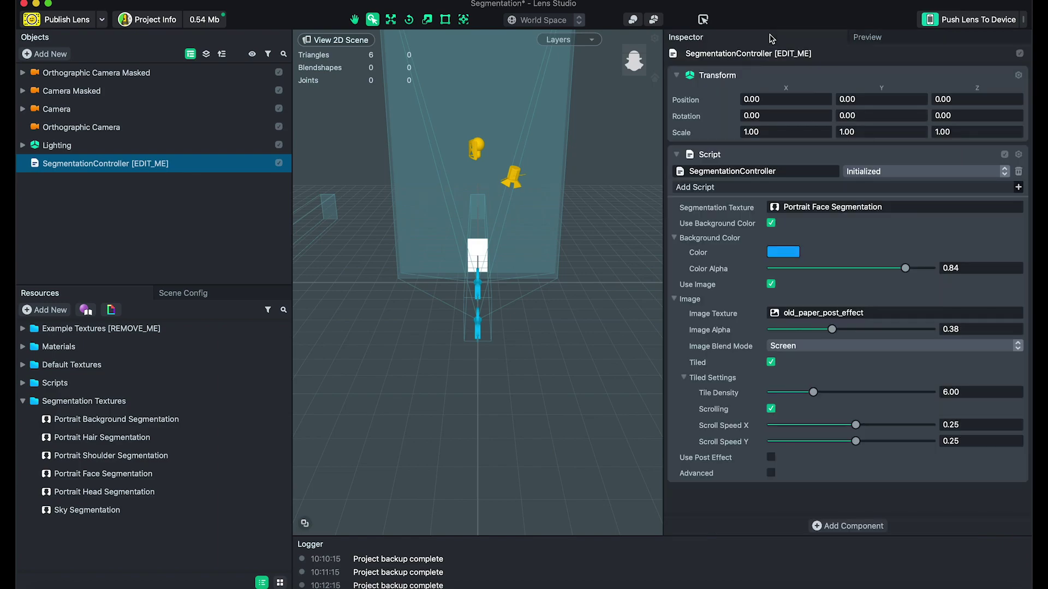
# Try the image without Tiled in the lens preview and switch Tiled back on
pyautogui.click(770, 362)
pyautogui.click(867, 37)
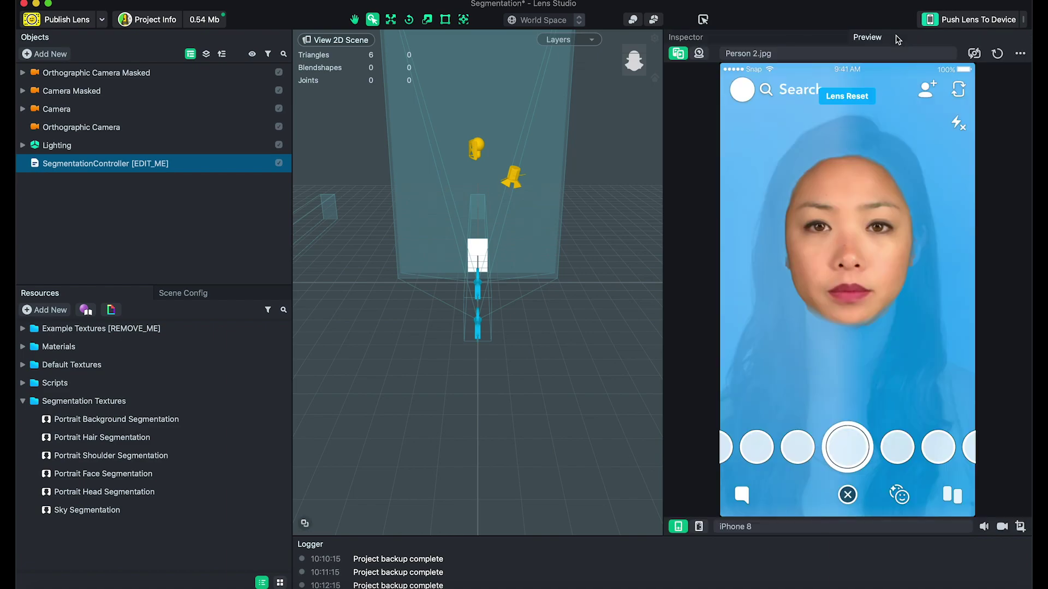
pyautogui.click(779, 39)
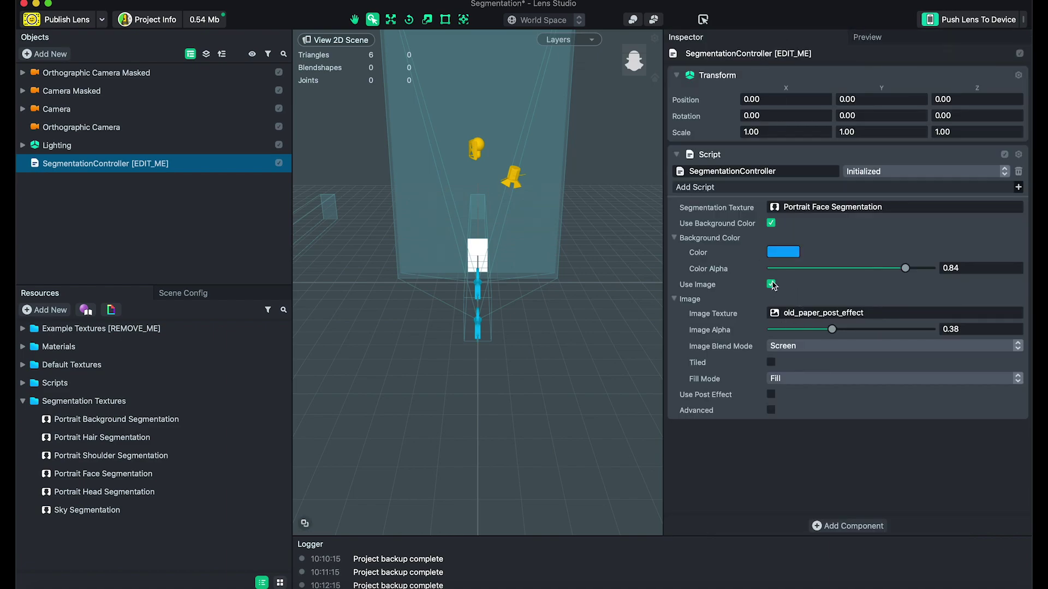
pyautogui.click(771, 363)
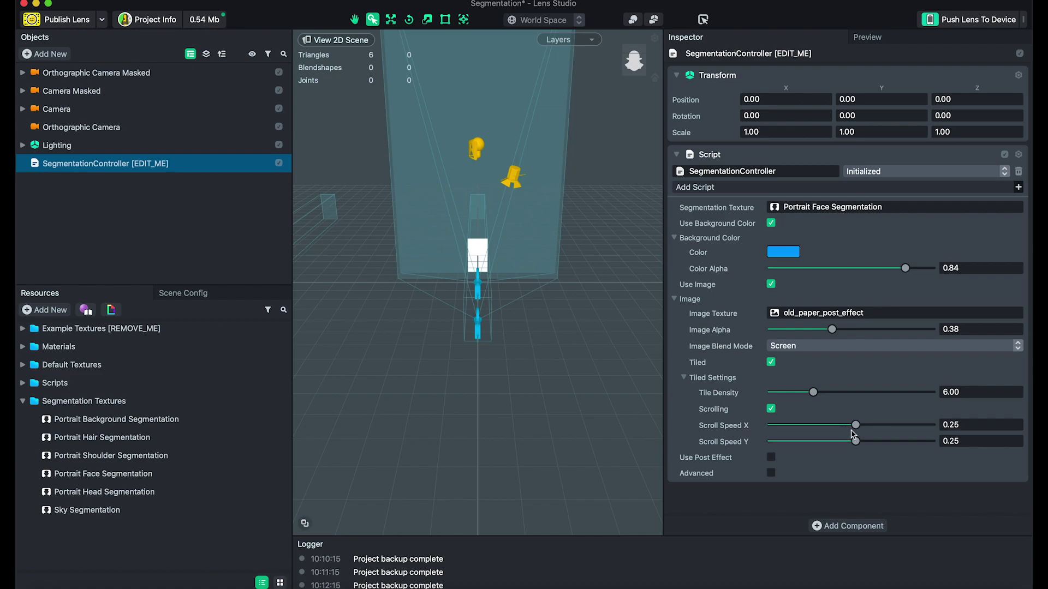
# Set the Tile Density to 4.00 and Scroll Speed X and Y to 5.00, and check the lens preview
pyautogui.moveTo(813, 396); pyautogui.dragTo(797, 396)
pyautogui.moveTo(858, 429); pyautogui.dragTo(930, 424)
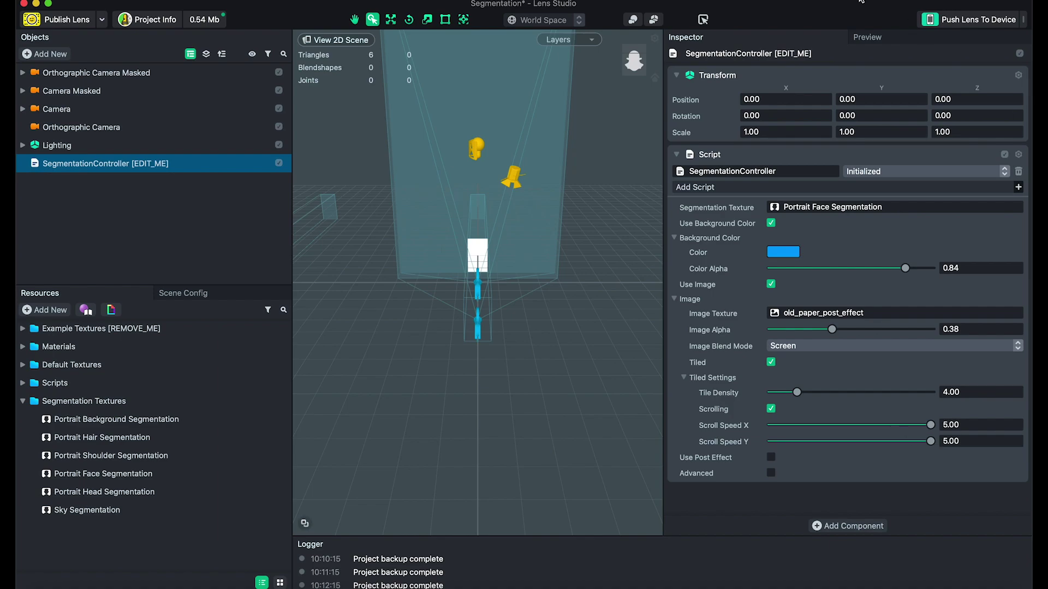
pyautogui.click(867, 37)
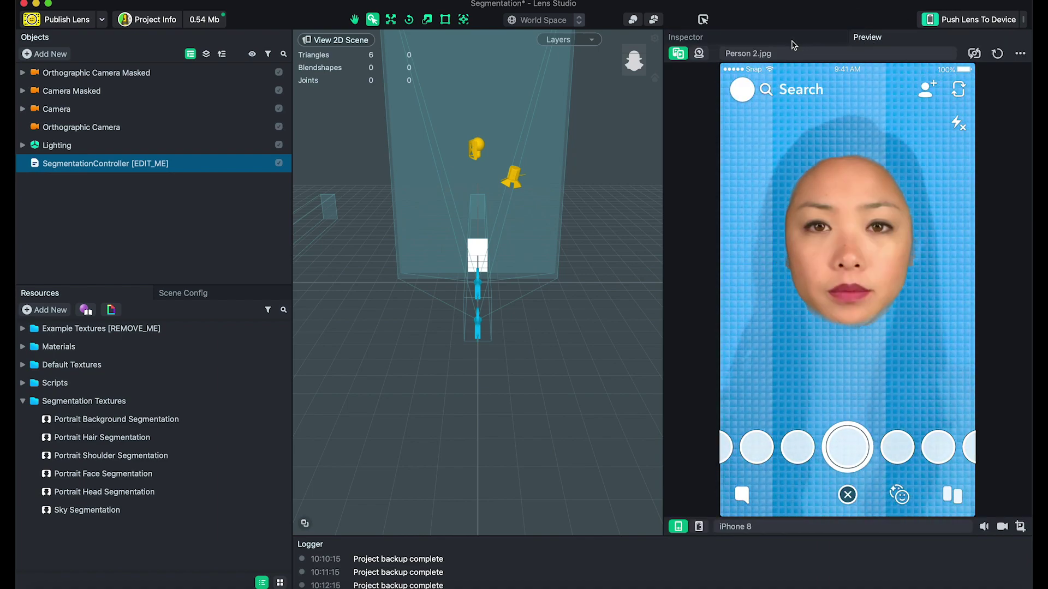
pyautogui.click(789, 39)
# Change the background colour to pale pink FFF0FF with the RGB sliders and check the lens preview
pyautogui.click(792, 253)
pyautogui.moveTo(661, 343); pyautogui.dragTo(696, 390)
pyautogui.click(667, 369)
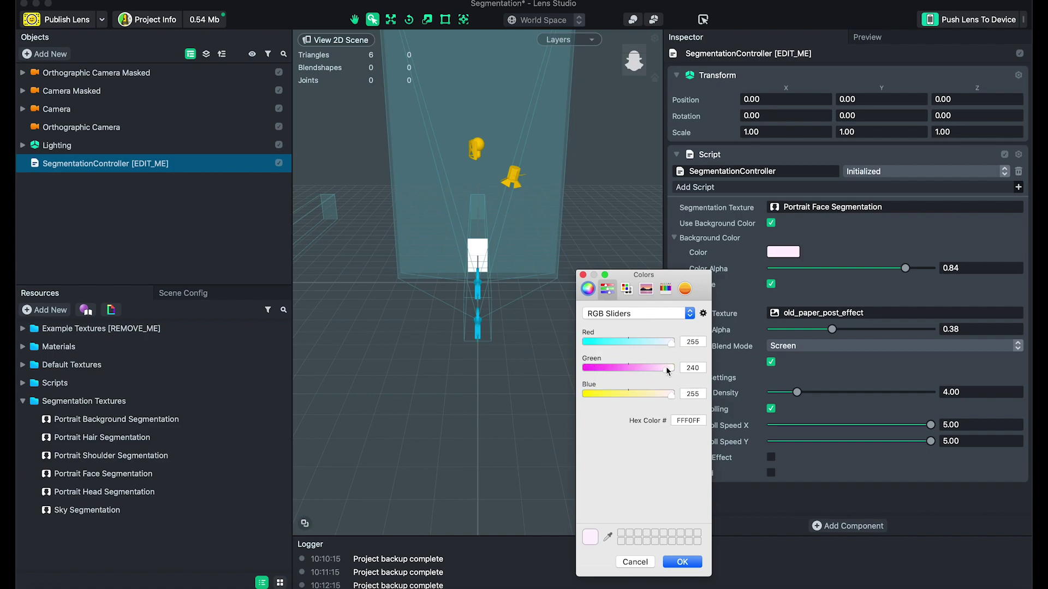
pyautogui.click(682, 562)
pyautogui.click(870, 37)
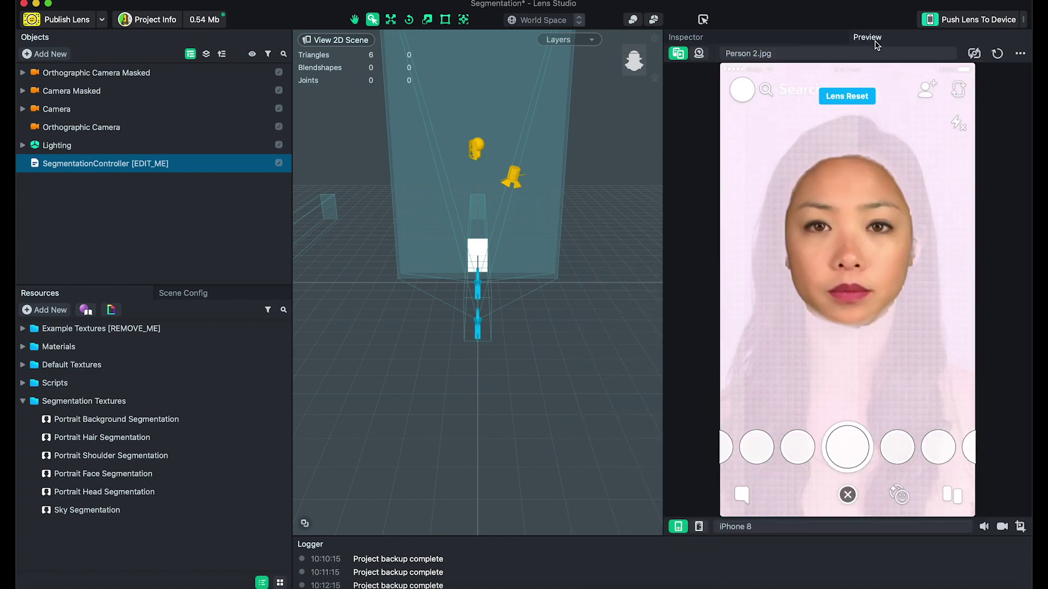
pyautogui.click(789, 40)
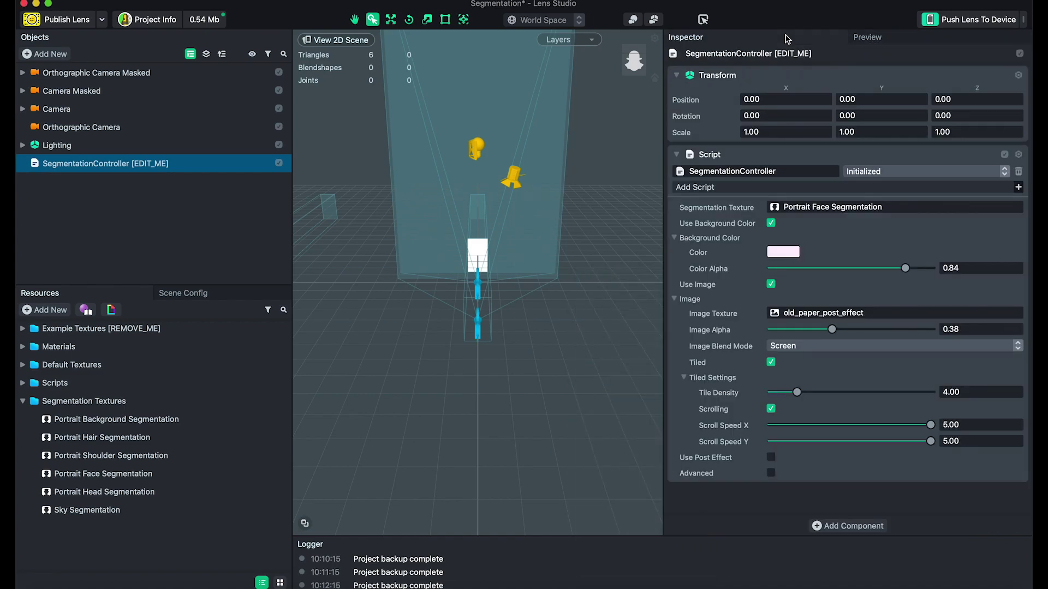
# Set the Segmentation Texture to space_background from the Example Textures folder and check the lens preview
pyautogui.click(820, 212)
pyautogui.click(509, 188)
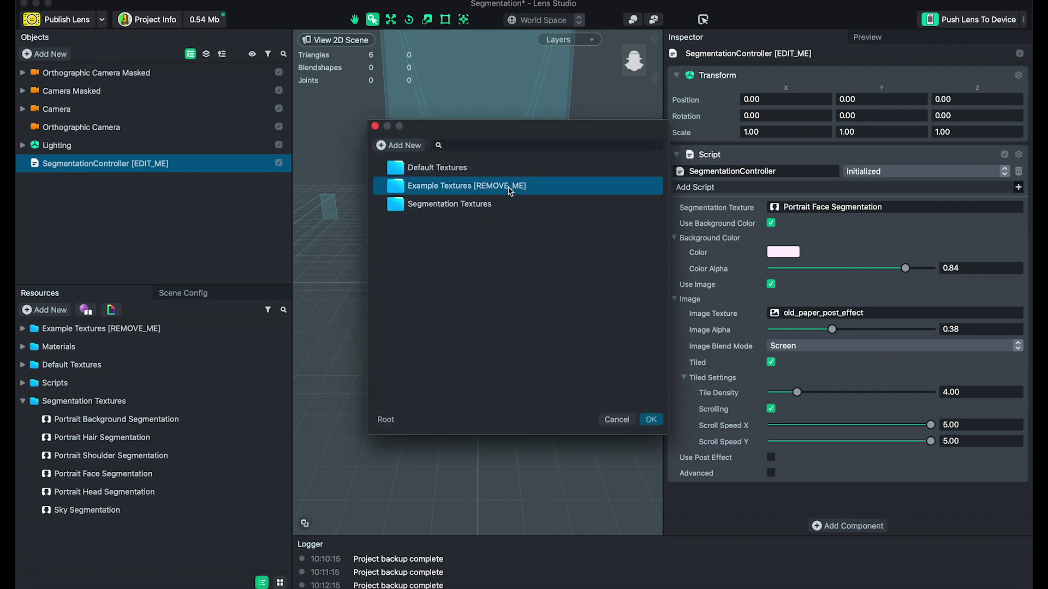
pyautogui.doubleClick(509, 190)
pyautogui.click(473, 204)
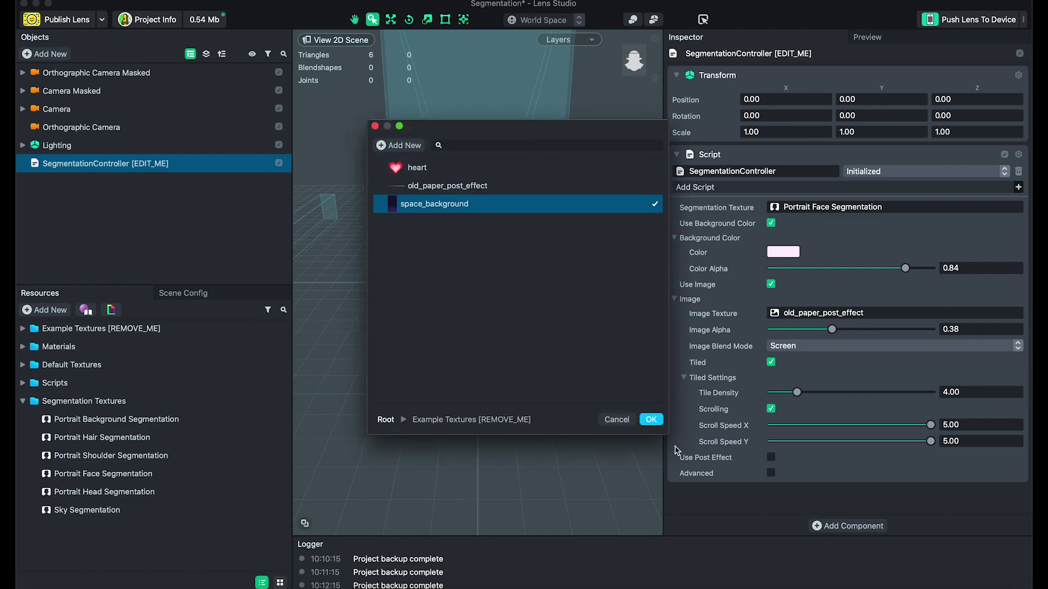
pyautogui.click(651, 419)
pyautogui.click(896, 41)
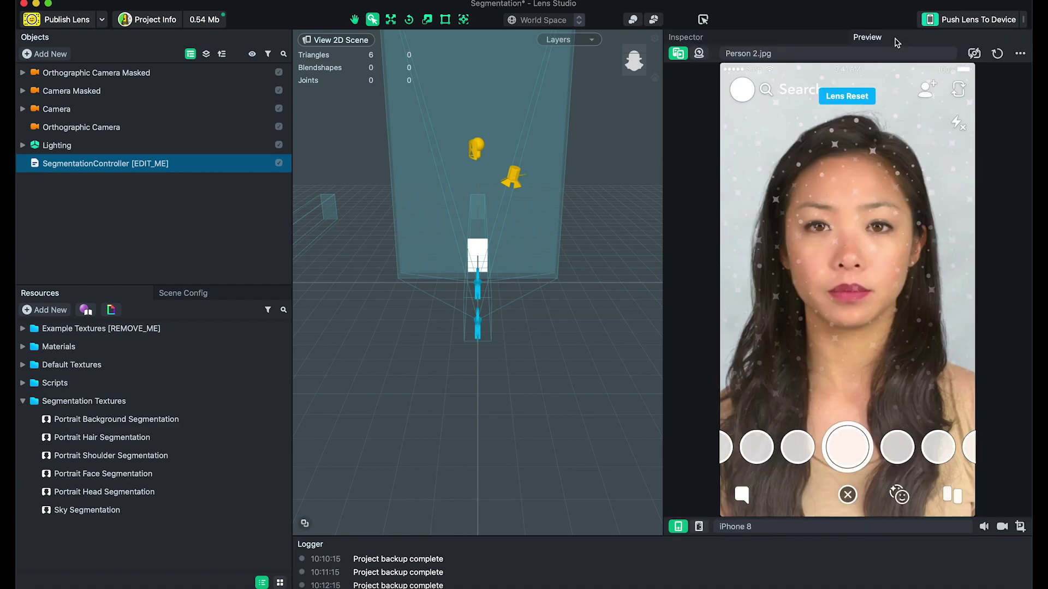
pyautogui.click(776, 36)
# Set the Tile Density to 11.00 and check the effect in the lens preview
pyautogui.moveTo(797, 392); pyautogui.dragTo(855, 392)
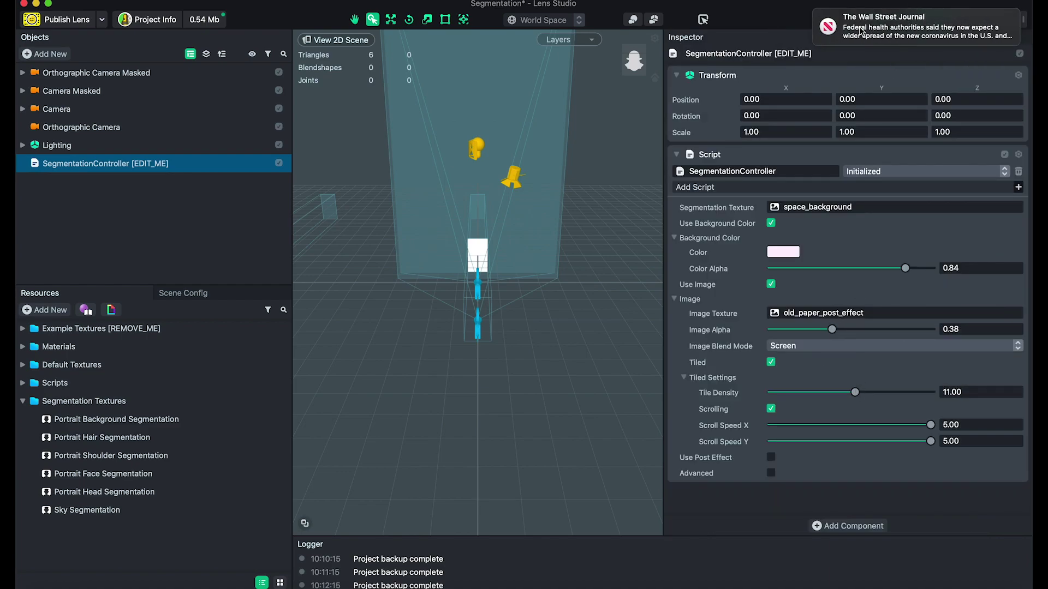
pyautogui.click(873, 37)
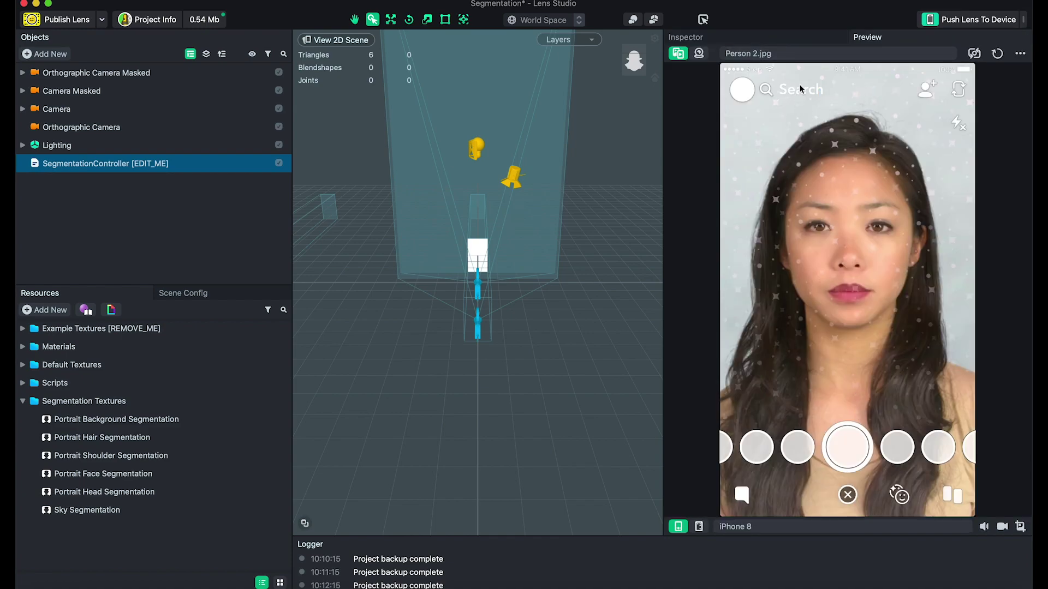
pyautogui.click(804, 37)
# Set Scroll Speed X to -0.10 and Scroll Speed Y to -3.00, and enable Use Post Effect
pyautogui.moveTo(857, 425); pyautogui.dragTo(850, 442)
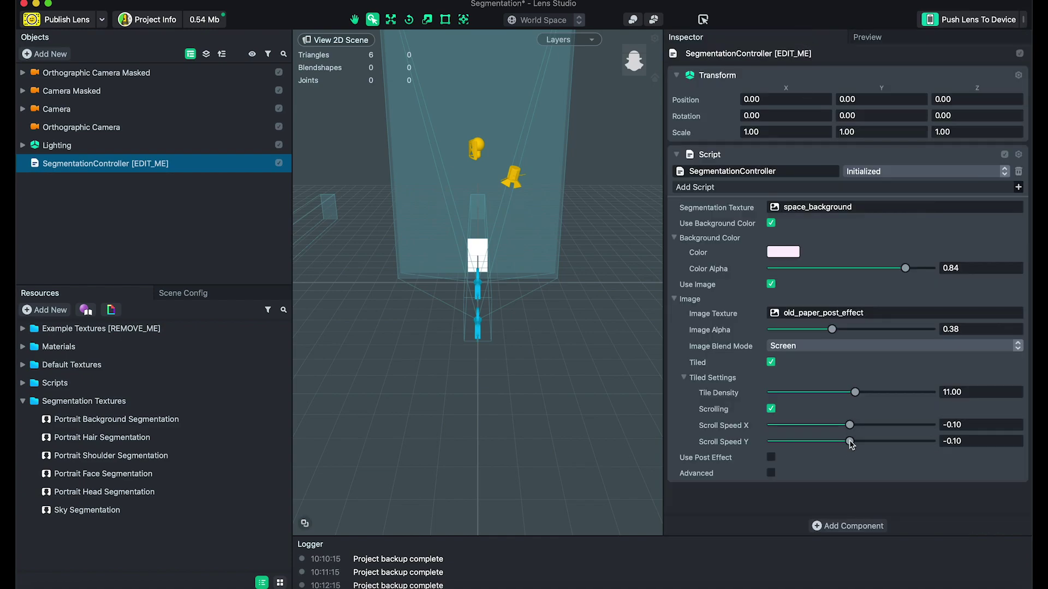
pyautogui.click(802, 442)
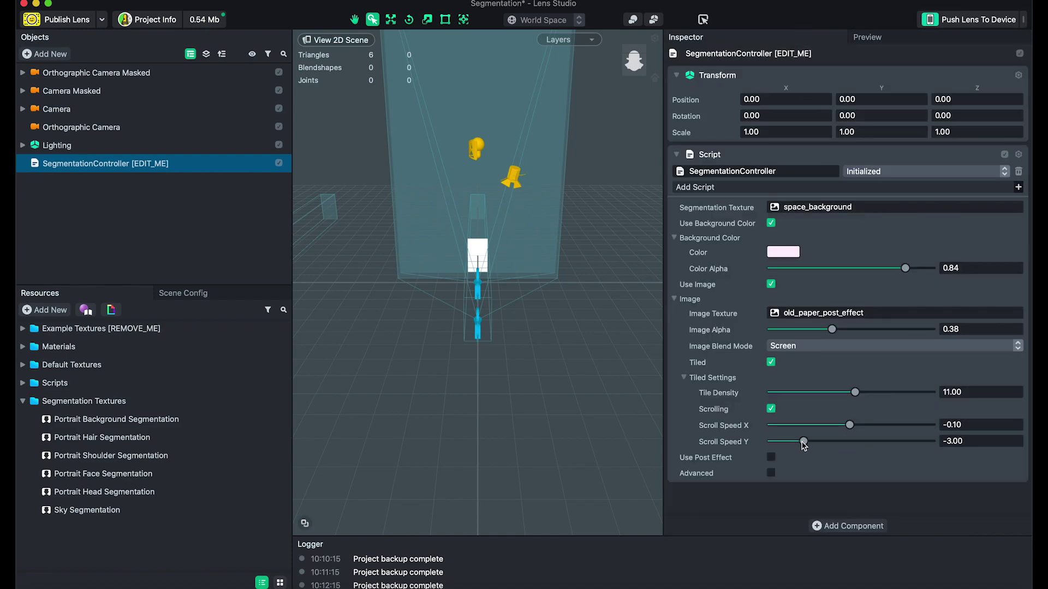
pyautogui.click(771, 459)
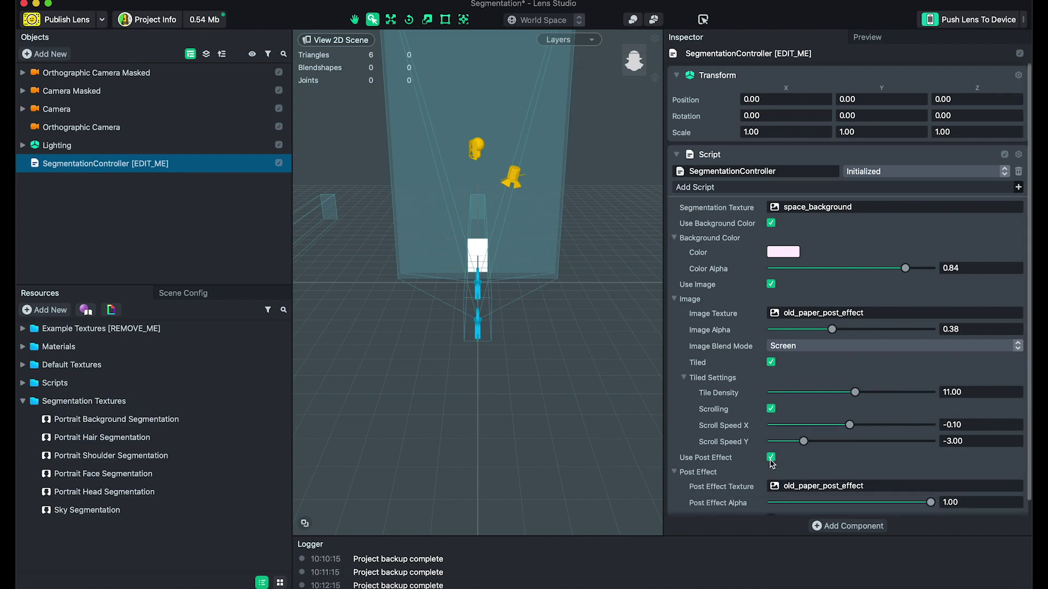
# Change the SegmentationController's background colour to cyan with the RGB sliders and check the lens preview
pyautogui.click(879, 42)
pyautogui.click(794, 36)
pyautogui.click(779, 253)
pyautogui.moveTo(633, 342); pyautogui.dragTo(583, 342)
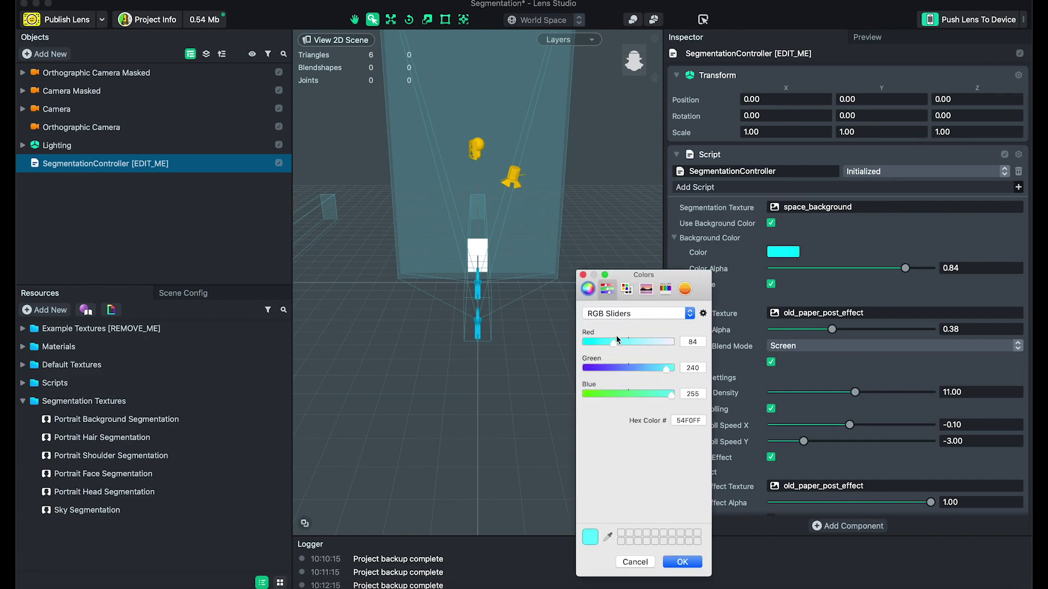
pyautogui.click(682, 562)
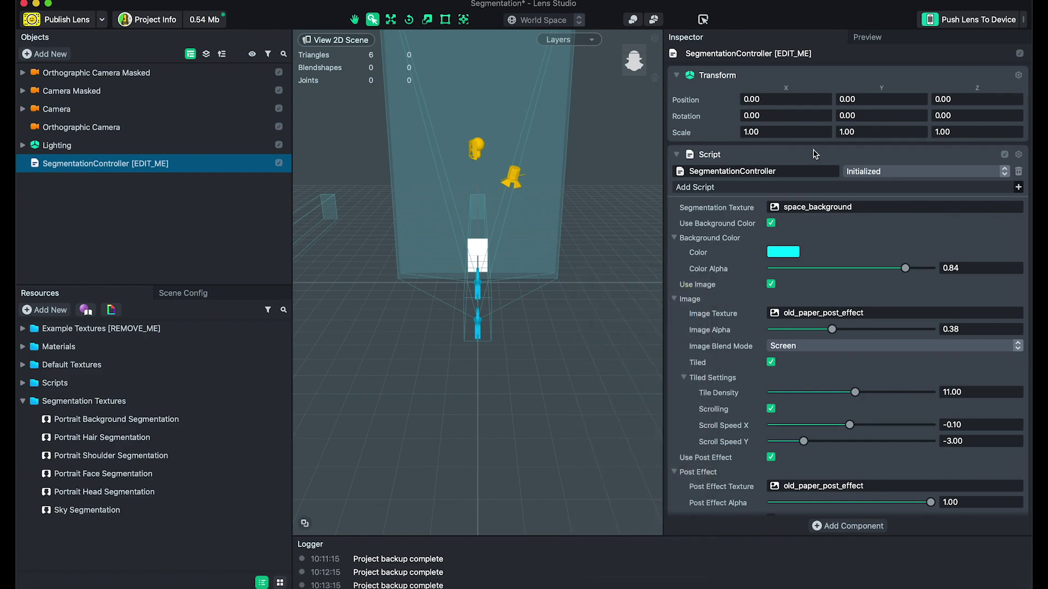
pyautogui.click(892, 40)
# Examine the Portrait Background Segmentation texture, the SegmentationController, the two masked cameras and the lens preview
pyautogui.click(781, 37)
pyautogui.click(152, 422)
pyautogui.click(889, 39)
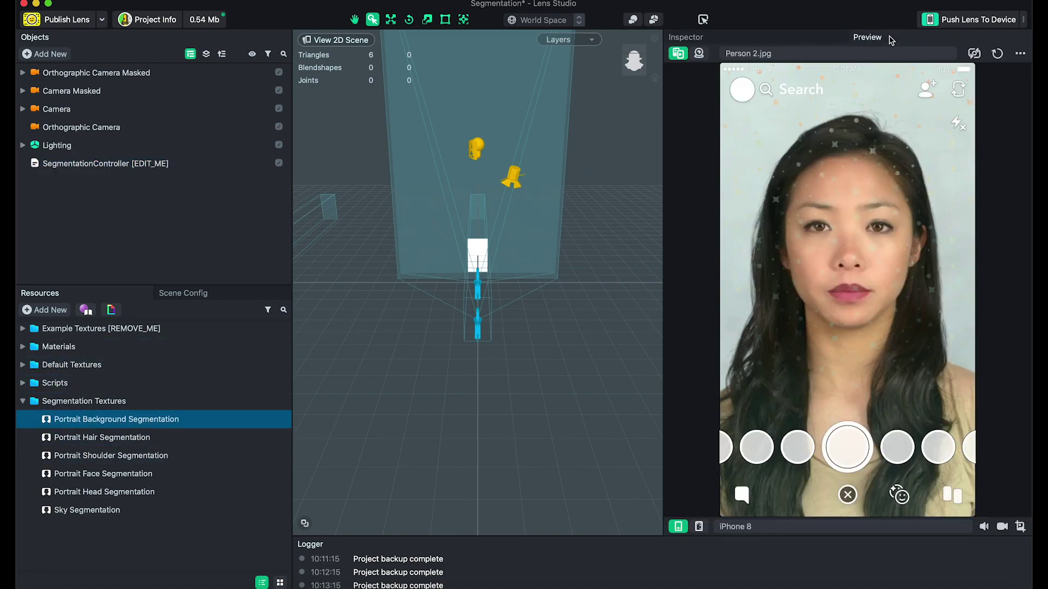
pyautogui.click(782, 40)
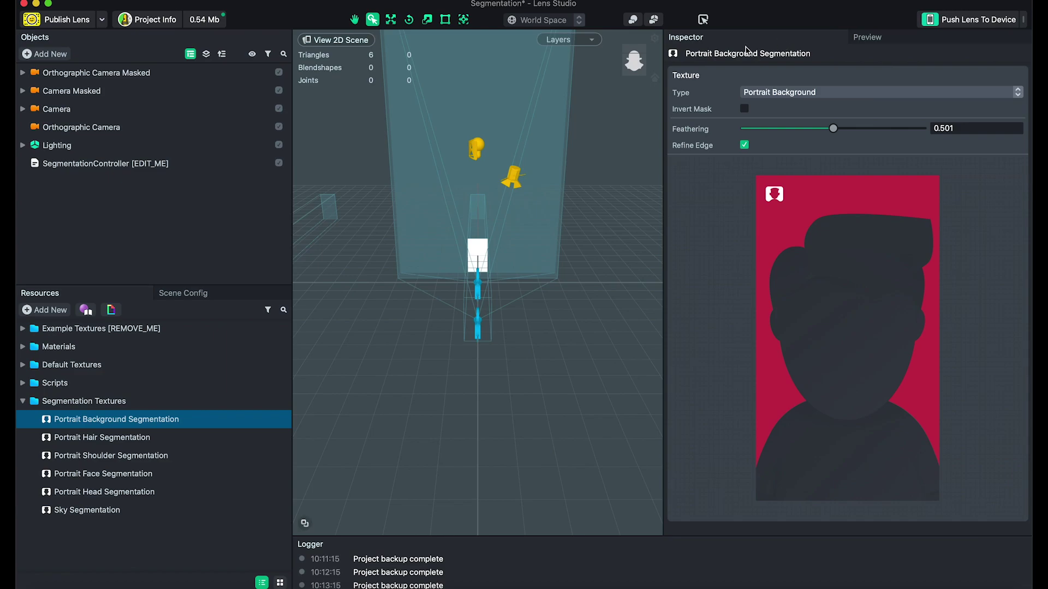
pyautogui.click(159, 166)
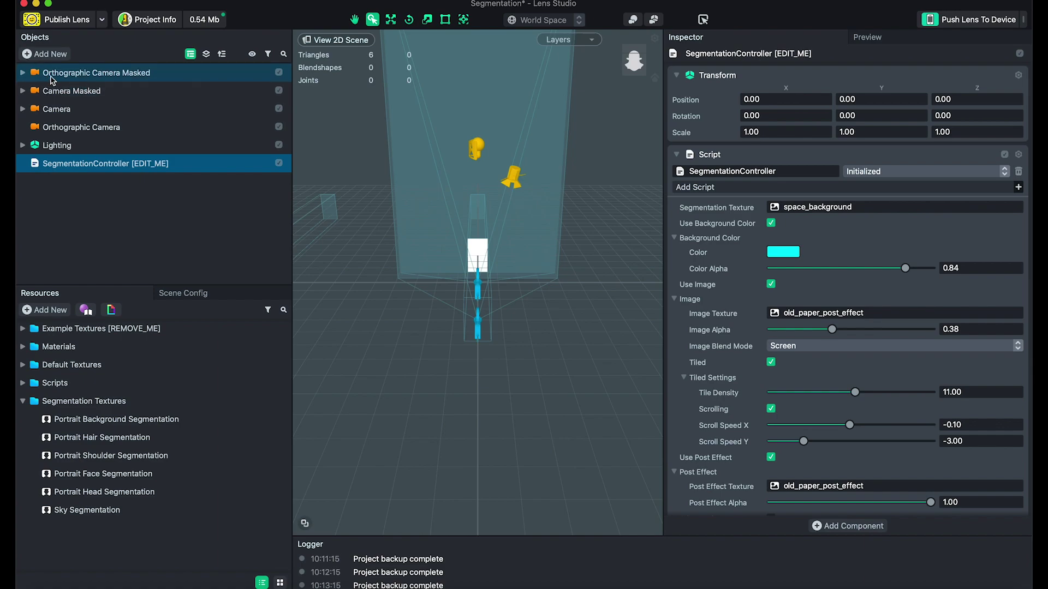
pyautogui.click(86, 77)
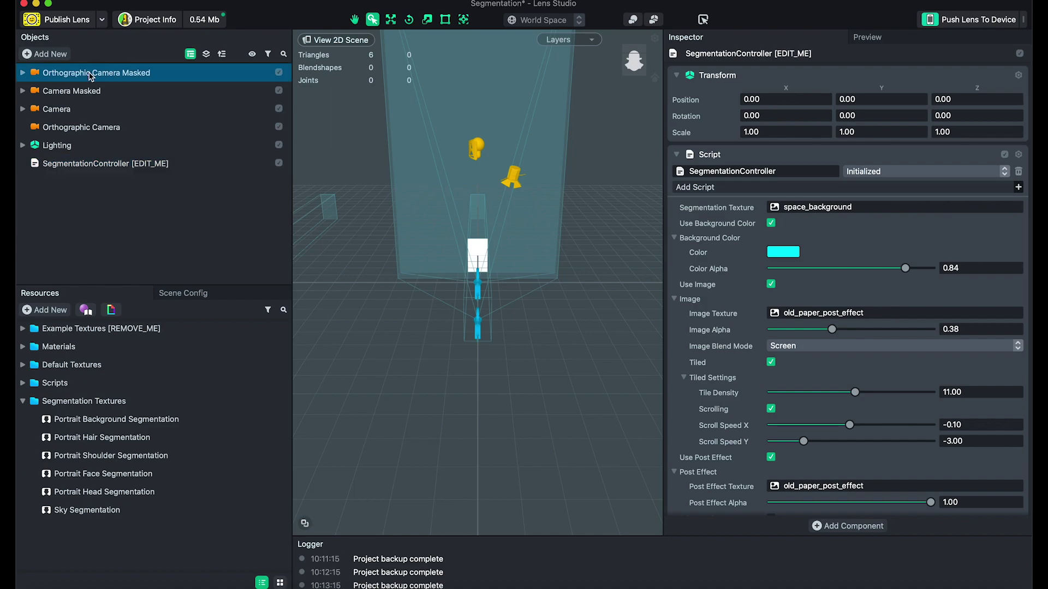
pyautogui.click(88, 92)
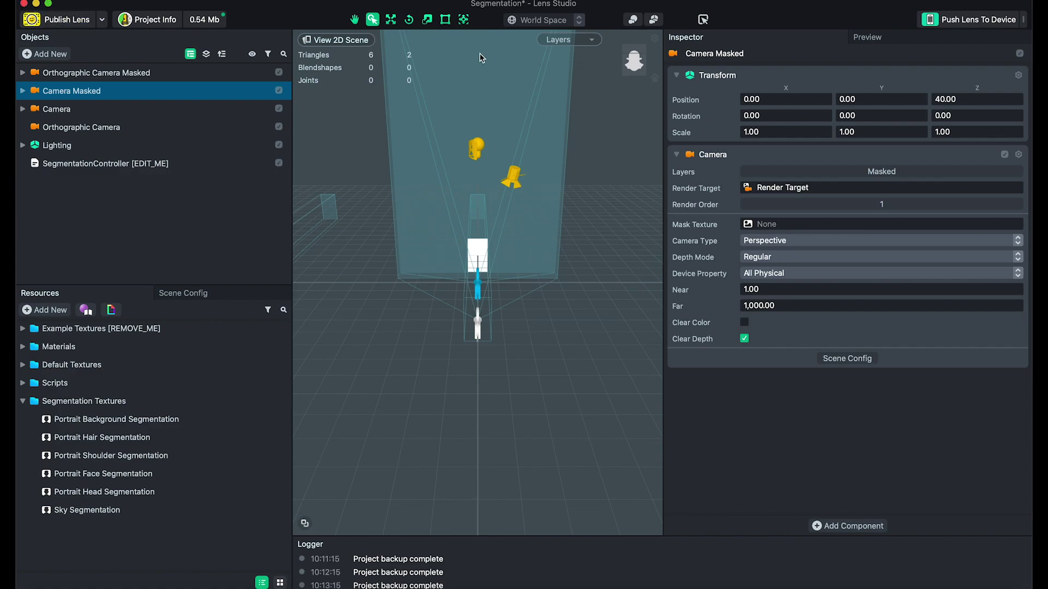
pyautogui.click(863, 43)
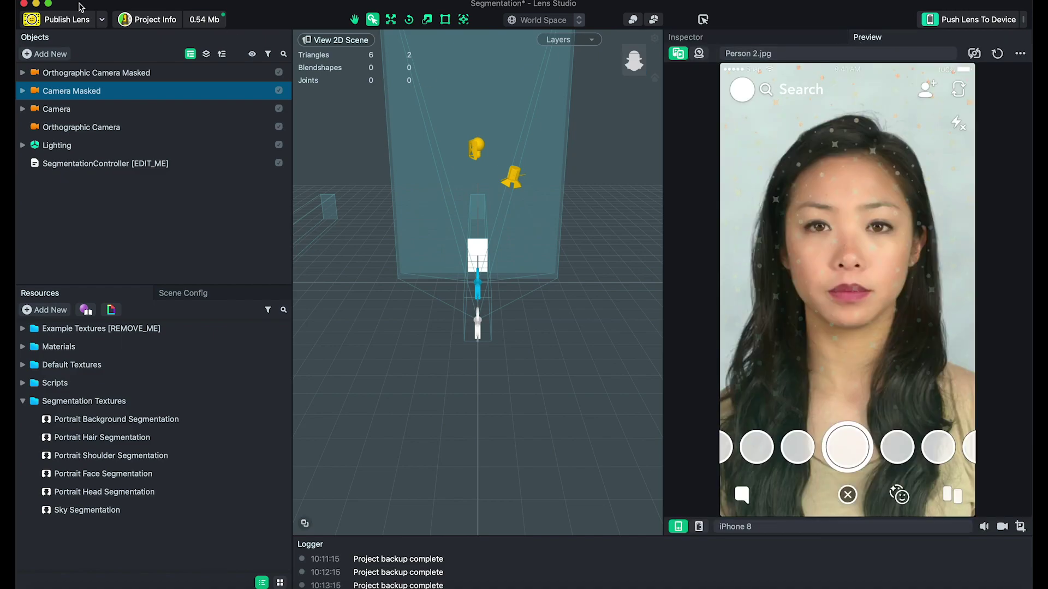
# Close the Segmentation project without saving and relaunch Lens Studio from the Applications folder
pyautogui.click(24, 4)
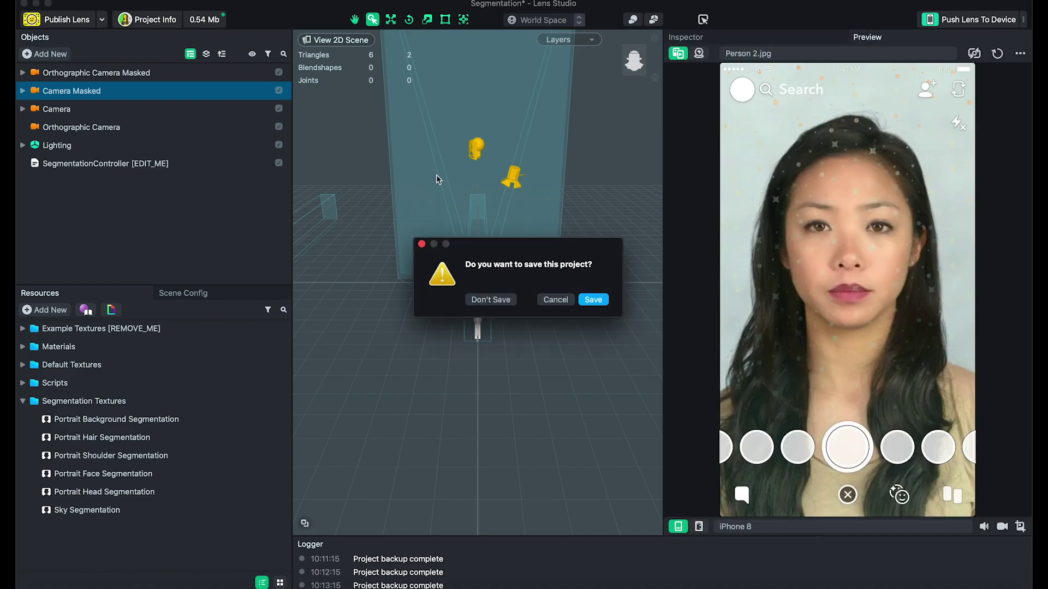
pyautogui.click(494, 300)
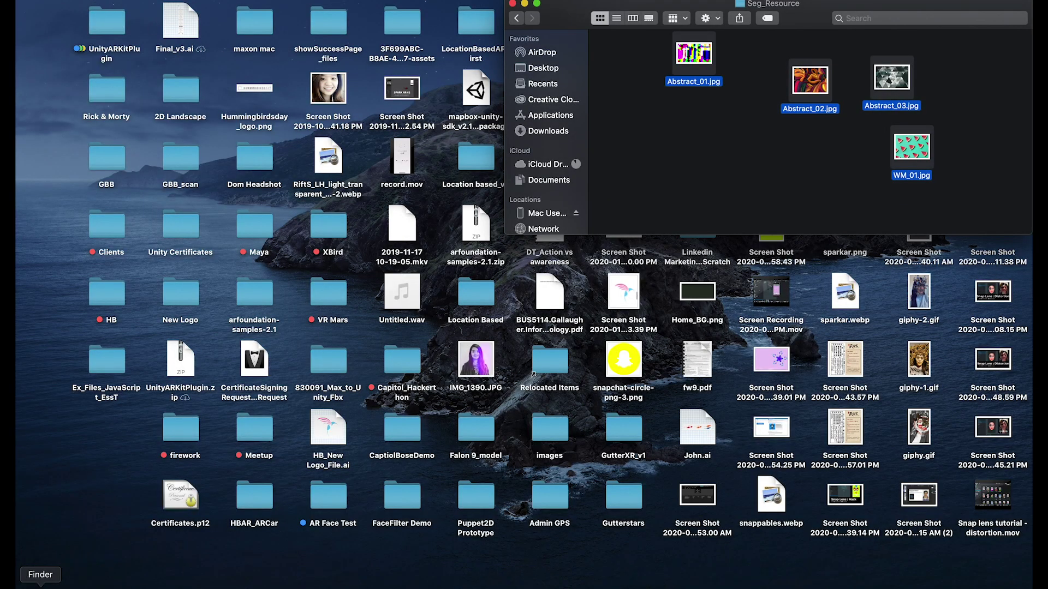
pyautogui.click(90, 1)
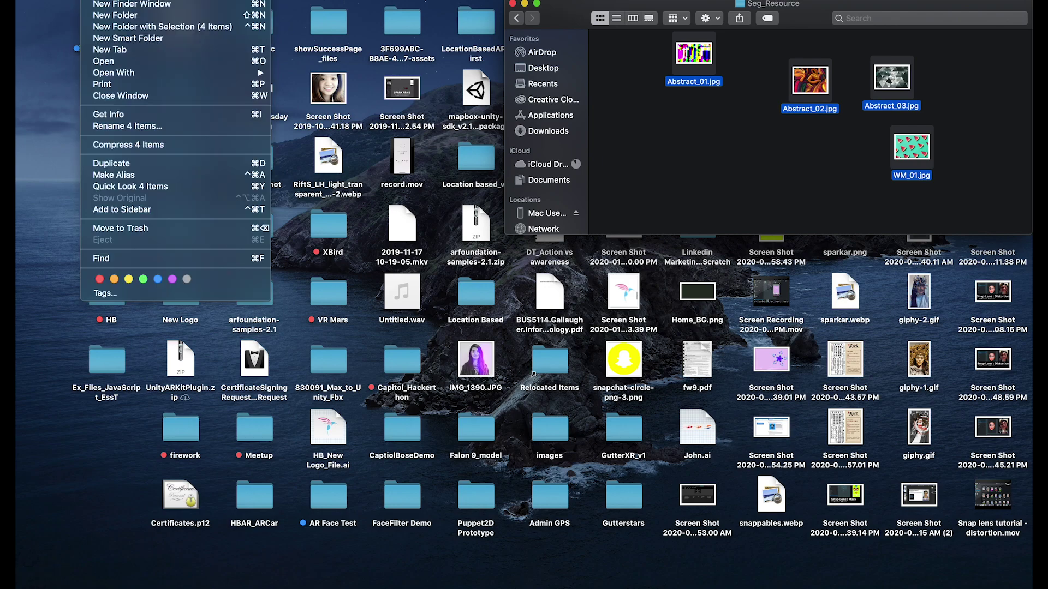
pyautogui.click(109, 5)
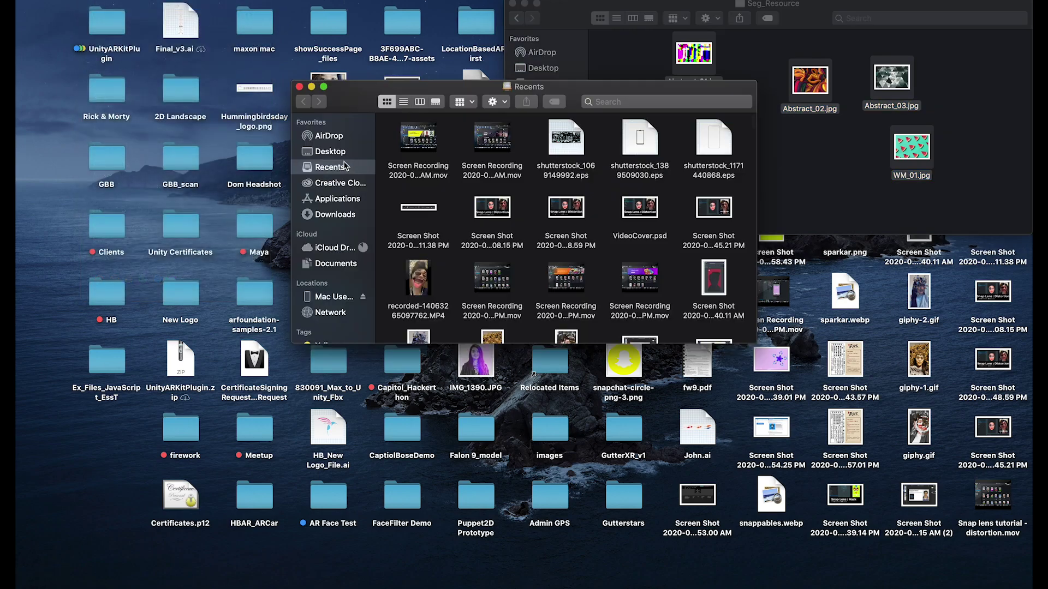
pyautogui.click(346, 203)
pyautogui.doubleClick(554, 146)
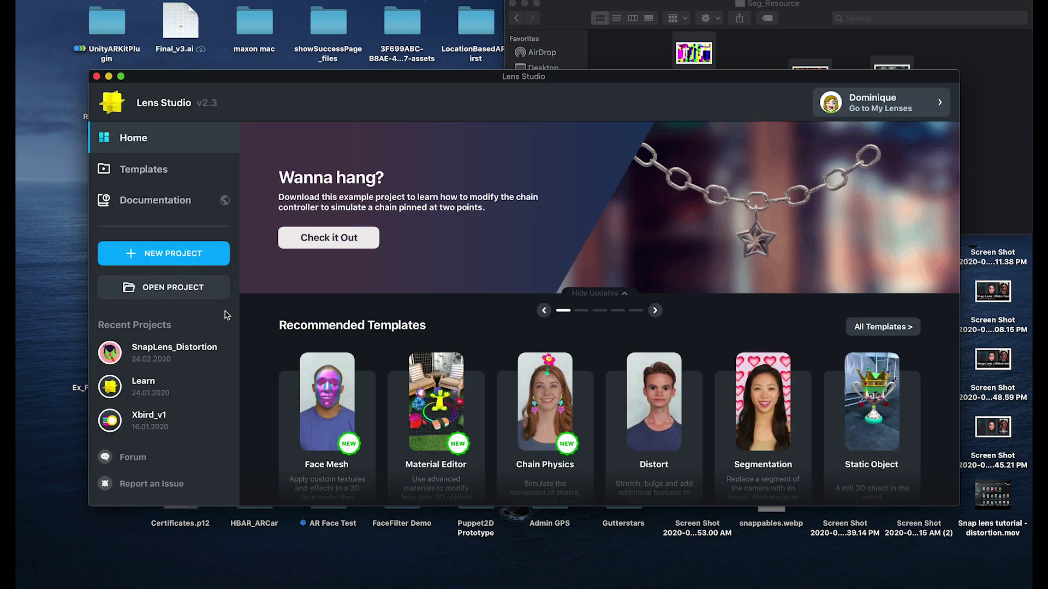
# Create a new blank project and set its preview source to the Idle Person 2.webm video
pyautogui.click(193, 257)
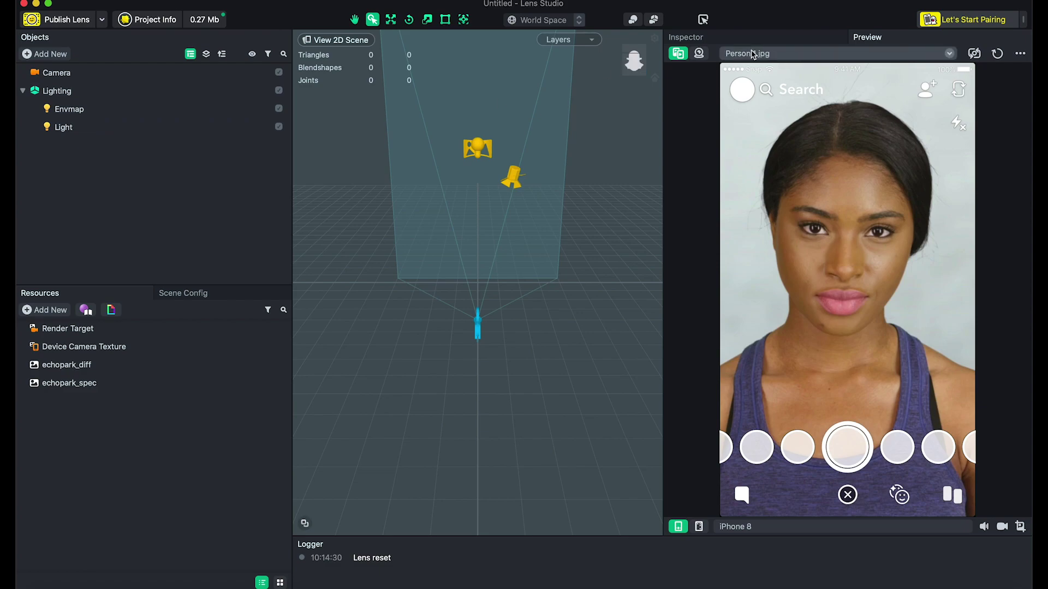
pyautogui.click(780, 55)
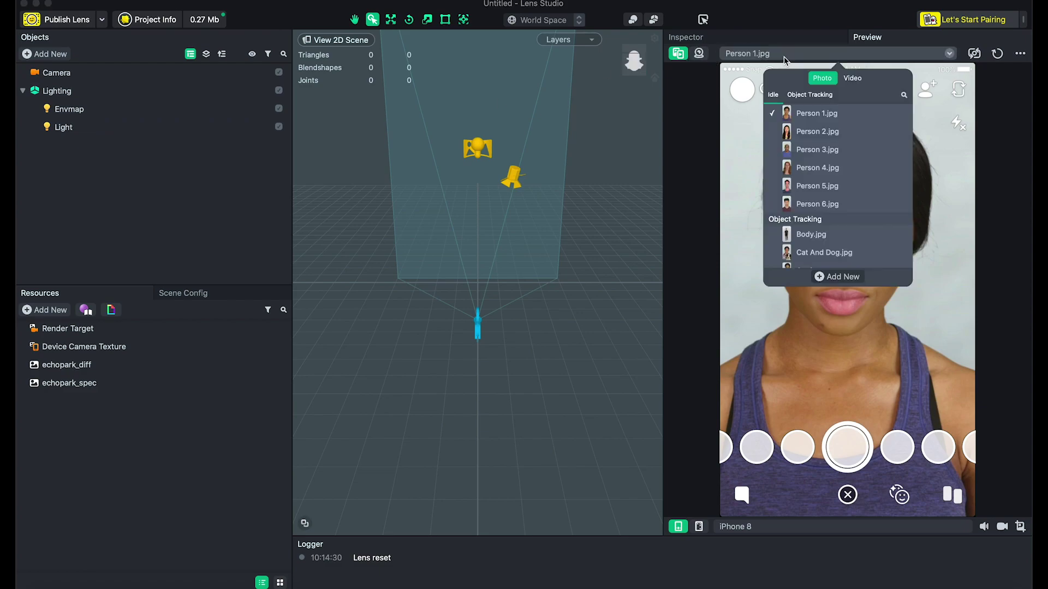
pyautogui.click(852, 78)
pyautogui.click(824, 134)
pyautogui.click(728, 250)
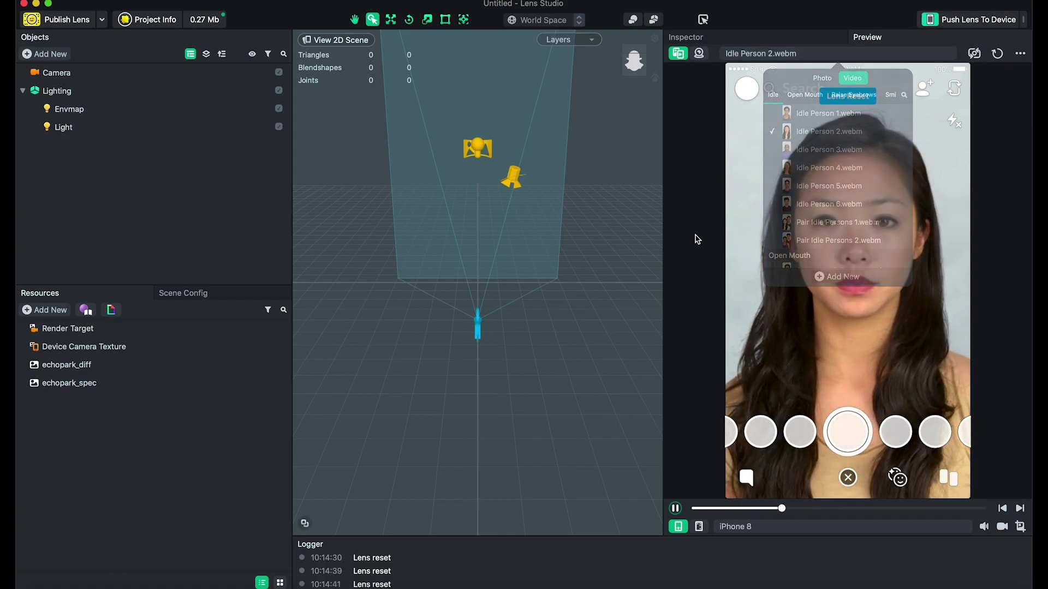
# Add a Legacy Billboard object to the scene
pyautogui.click(131, 68)
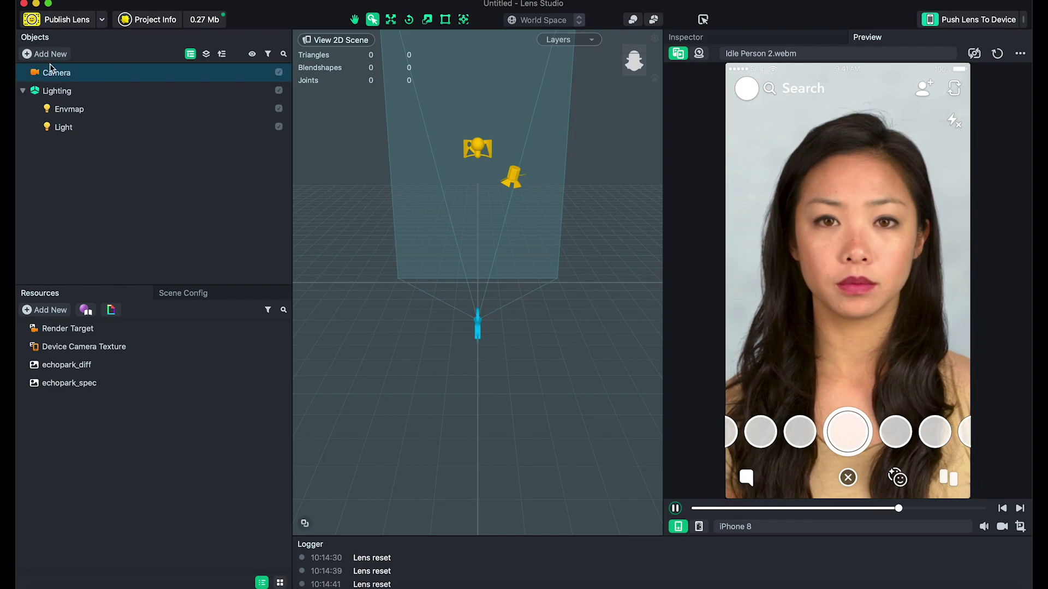
pyautogui.click(44, 53)
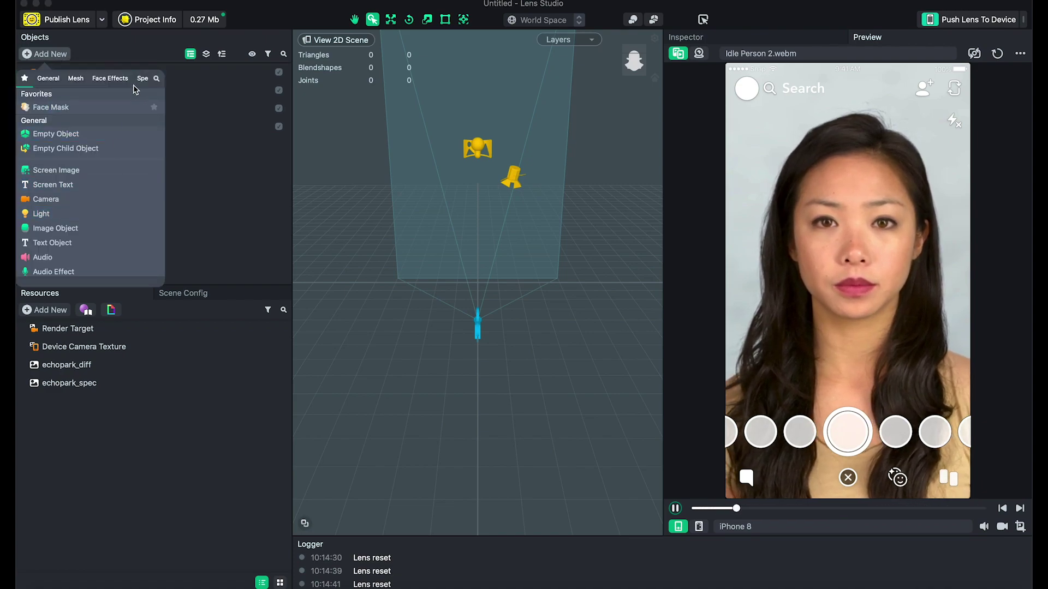
pyautogui.scroll(-10, 81, 230)
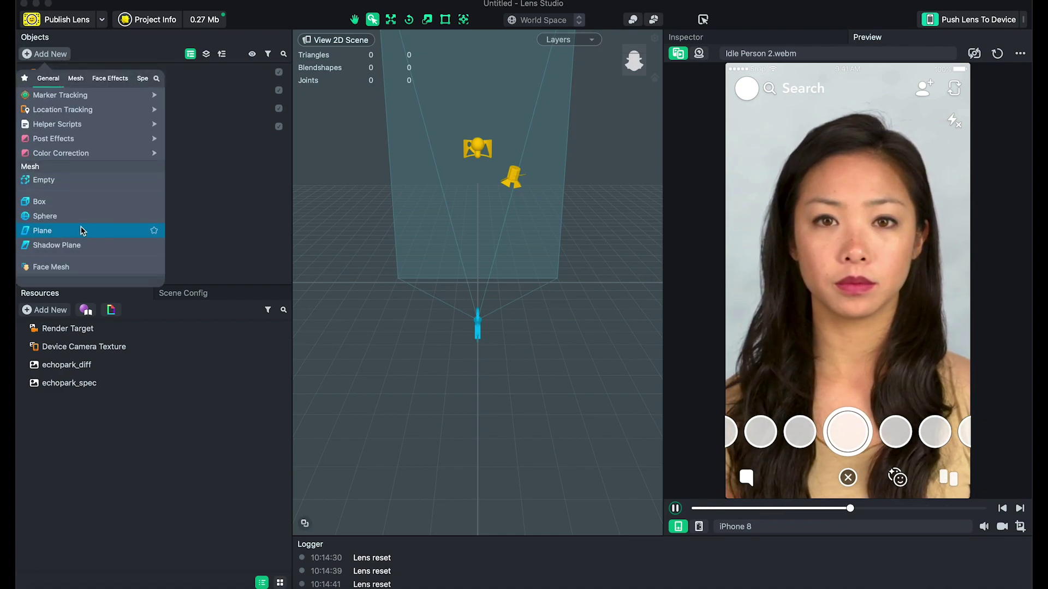
pyautogui.scroll(-2, 81, 231)
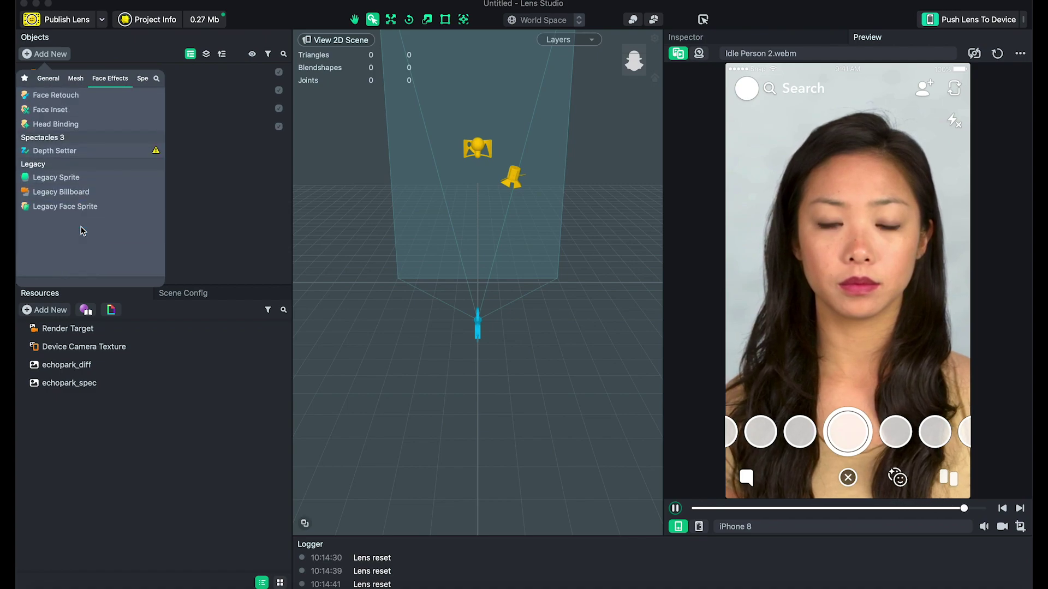
pyautogui.click(100, 192)
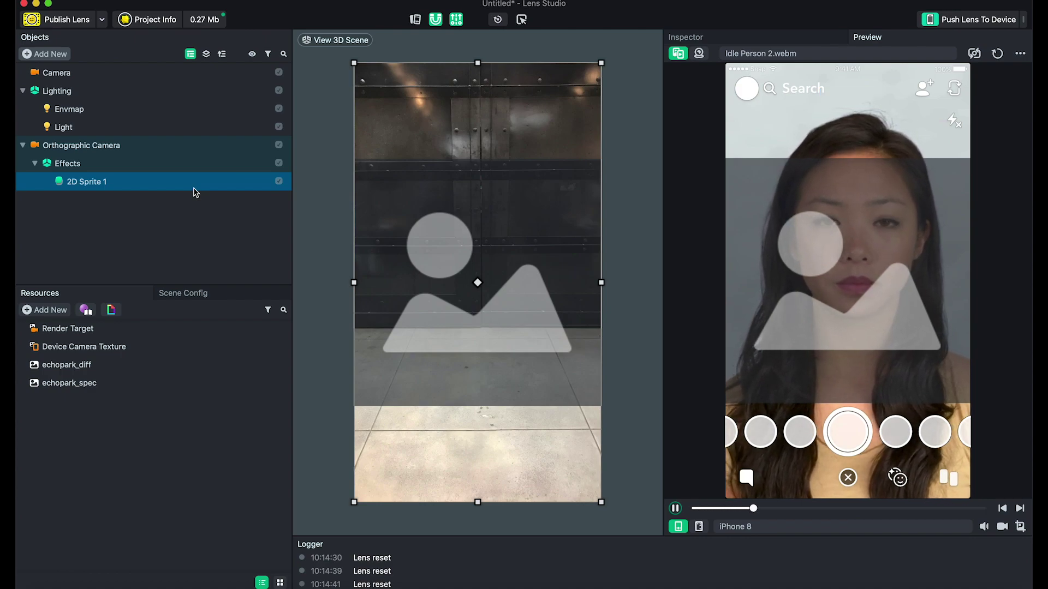
pyautogui.doubleClick(150, 181)
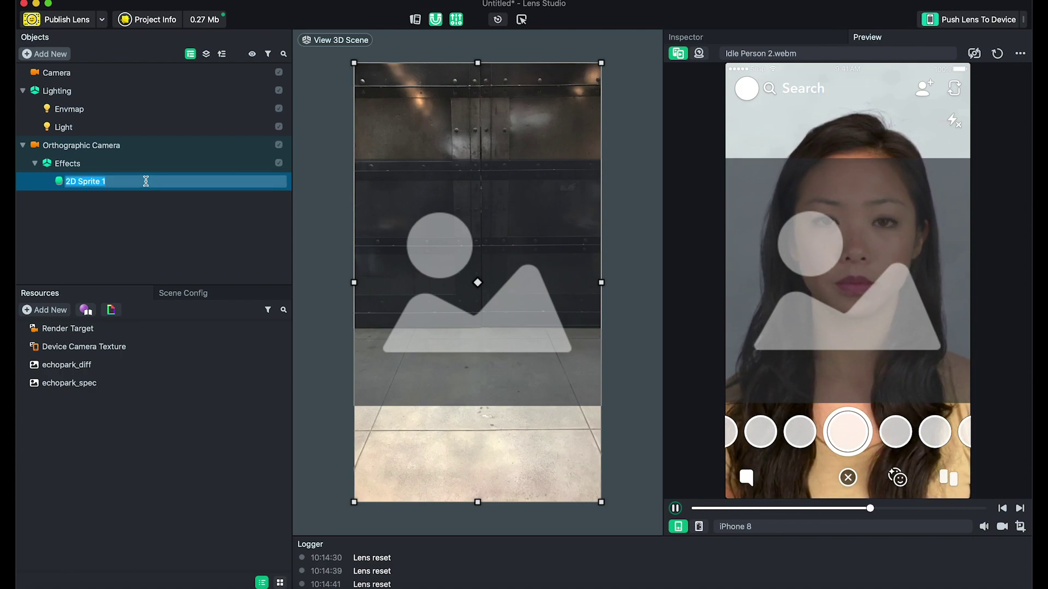
pyautogui.click(125, 245)
# Duplicate the 2D sprite in the Effects group under the Orthographic Camera
pyautogui.click(120, 145)
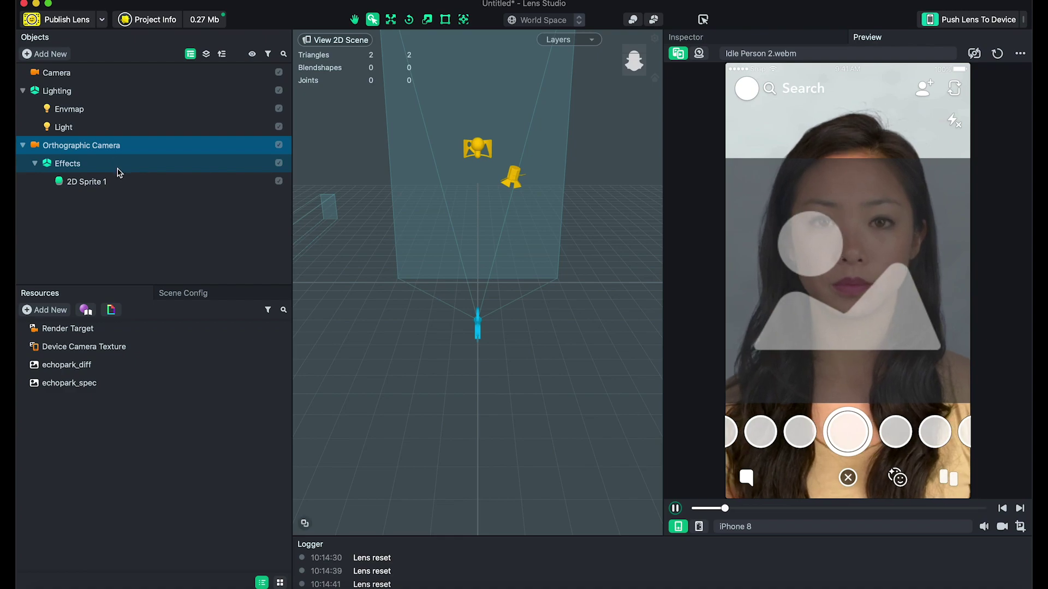
pyautogui.click(107, 186)
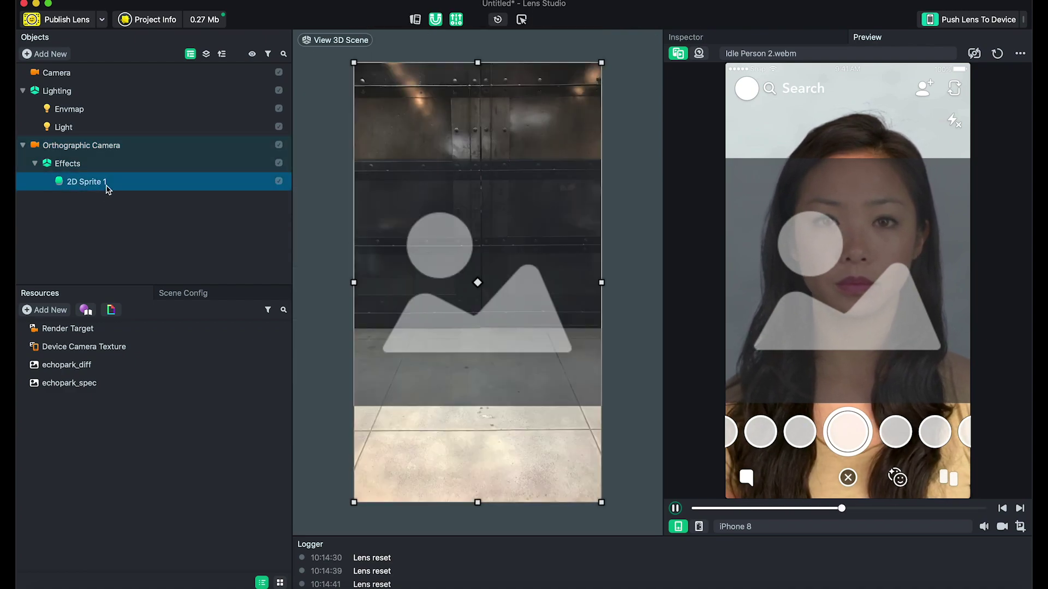
pyautogui.press('super+d')
# Rename the first 2D sprite in the Effects group as BG
pyautogui.click(105, 185)
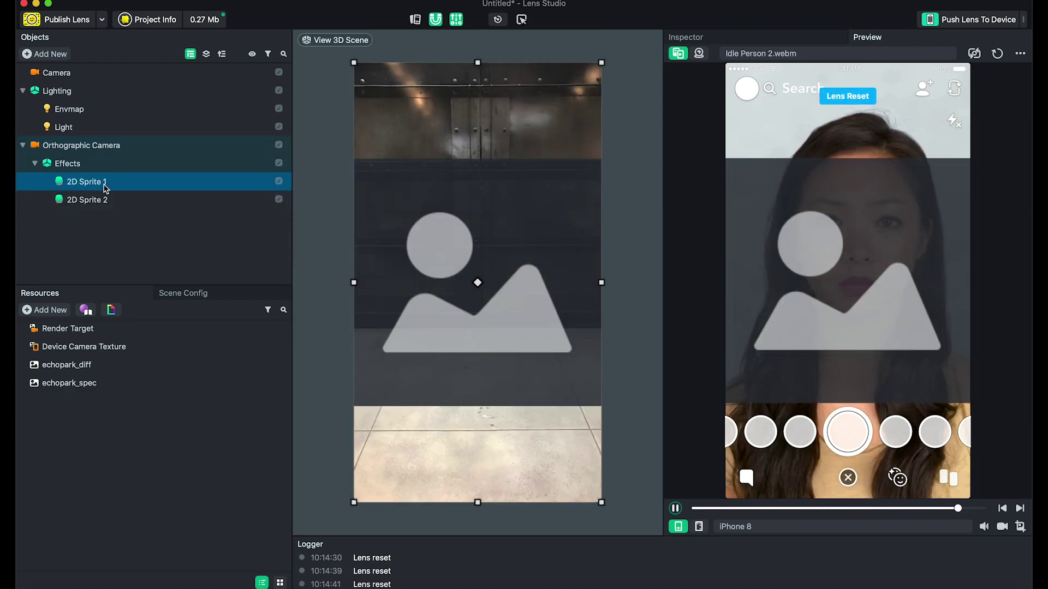
pyautogui.click(104, 185)
pyautogui.press('BackSpace')
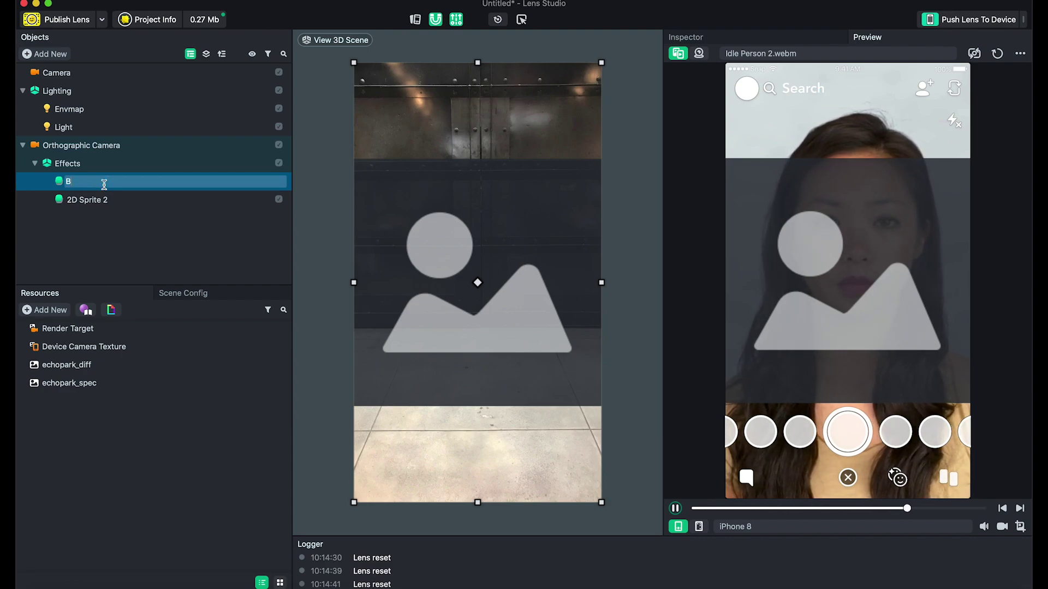
pyautogui.press('Return')
# Rename the second 2D sprite in the Effects group as Camera seg
pyautogui.click(85, 200)
pyautogui.click(85, 200)
pyautogui.write('De')
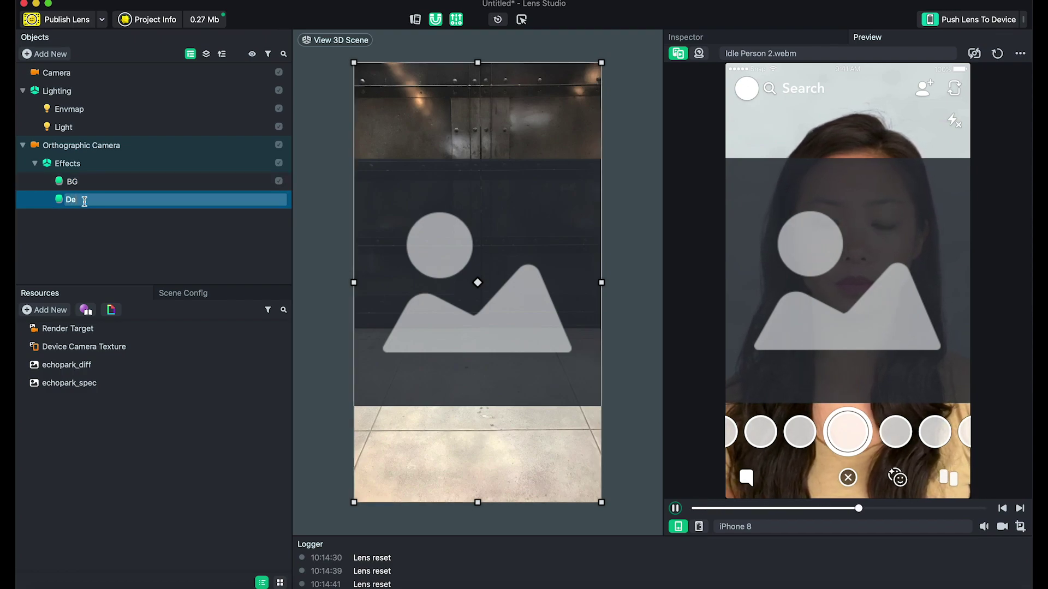
pyautogui.write('mera D')
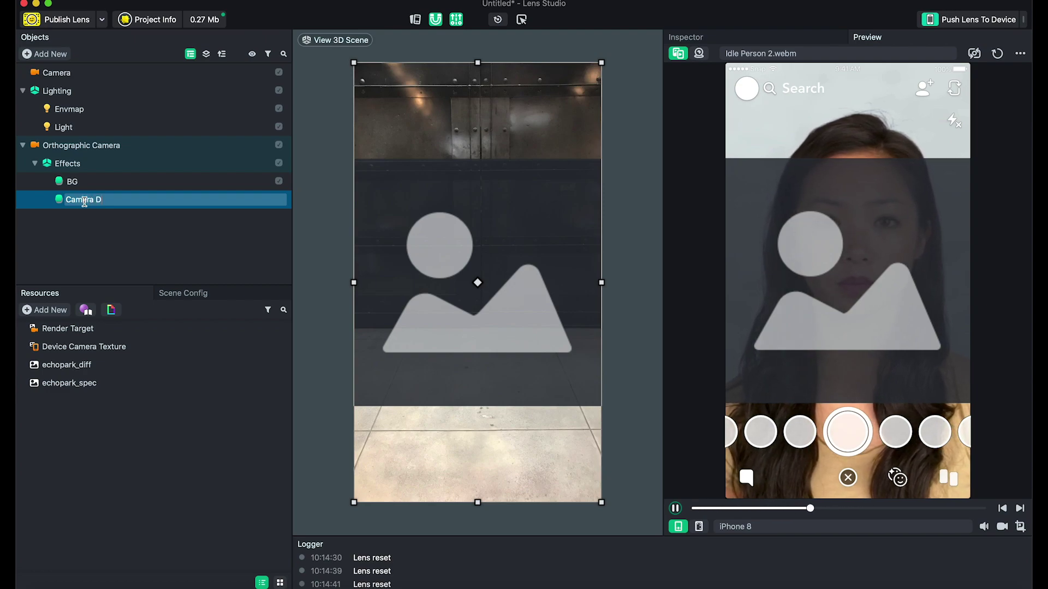
pyautogui.write('ev')
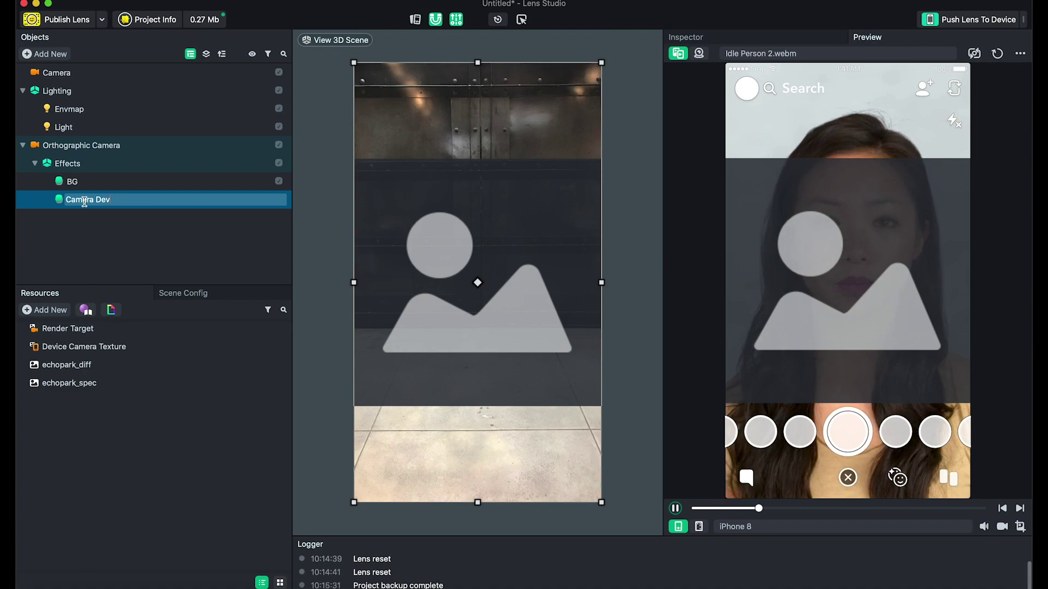
pyautogui.press('BackSpace')
pyautogui.press('BackSpace')
pyautogui.write('se')
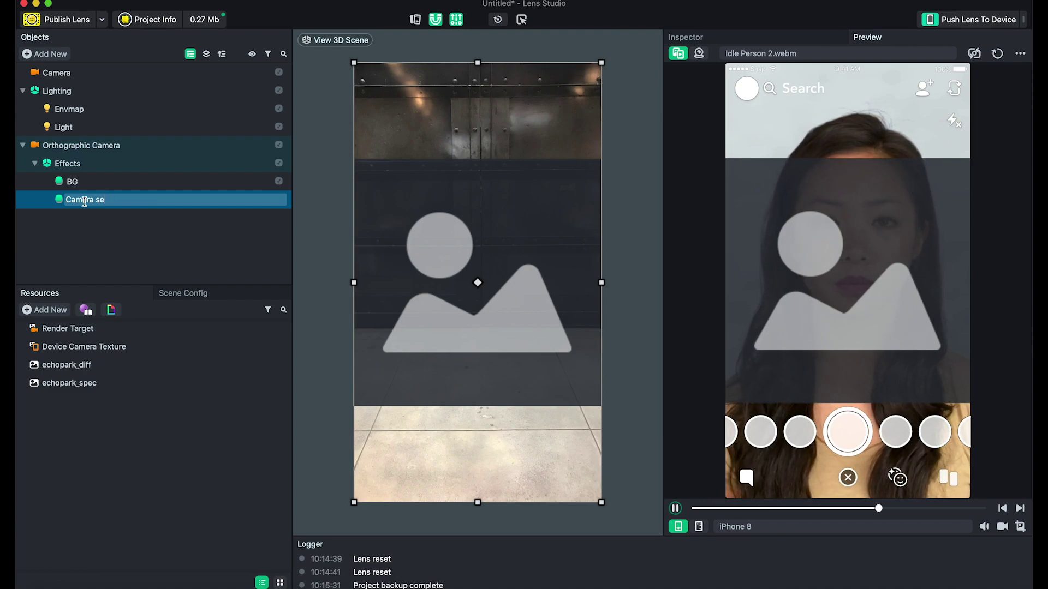
pyautogui.write('g')
pyautogui.press('Return')
pyautogui.click(144, 221)
# Import Abstract_01.jpg, Abstract_02.jpg, Abstract_03.jpg and WM_01.jpg from the Seg_Resource folder into the project's resources
pyautogui.click(145, 190)
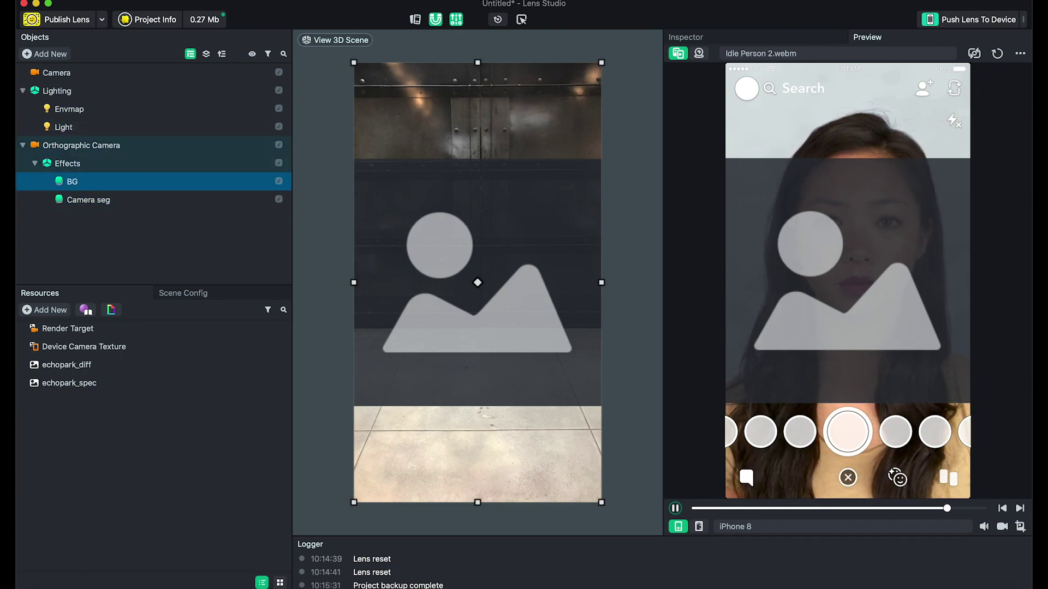
pyautogui.moveTo(819, 3); pyautogui.dragTo(834, 227)
pyautogui.moveTo(951, 33); pyautogui.dragTo(636, 183)
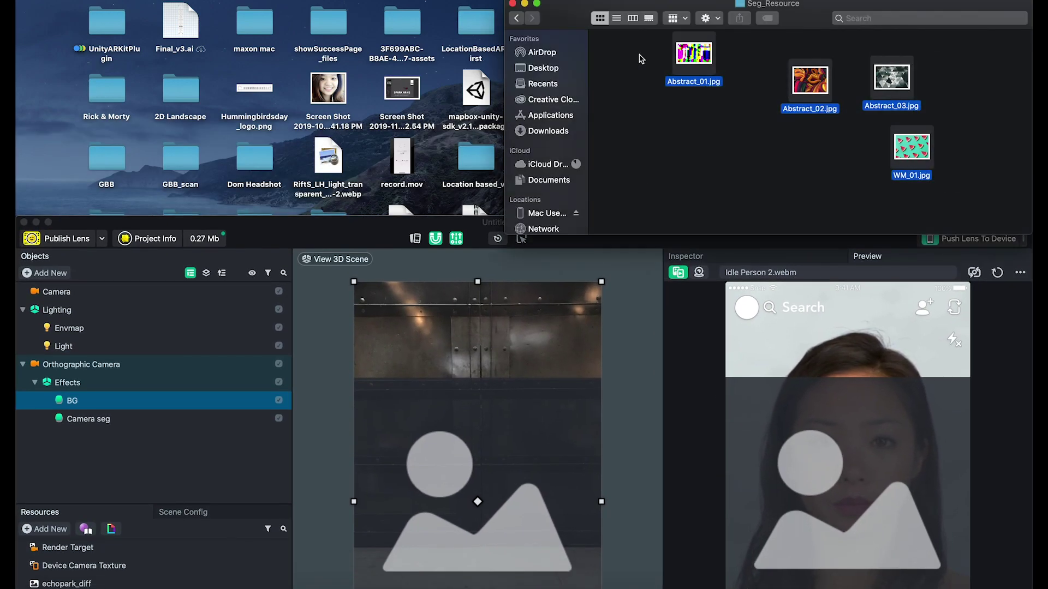
pyautogui.moveTo(332, 222); pyautogui.dragTo(245, 2)
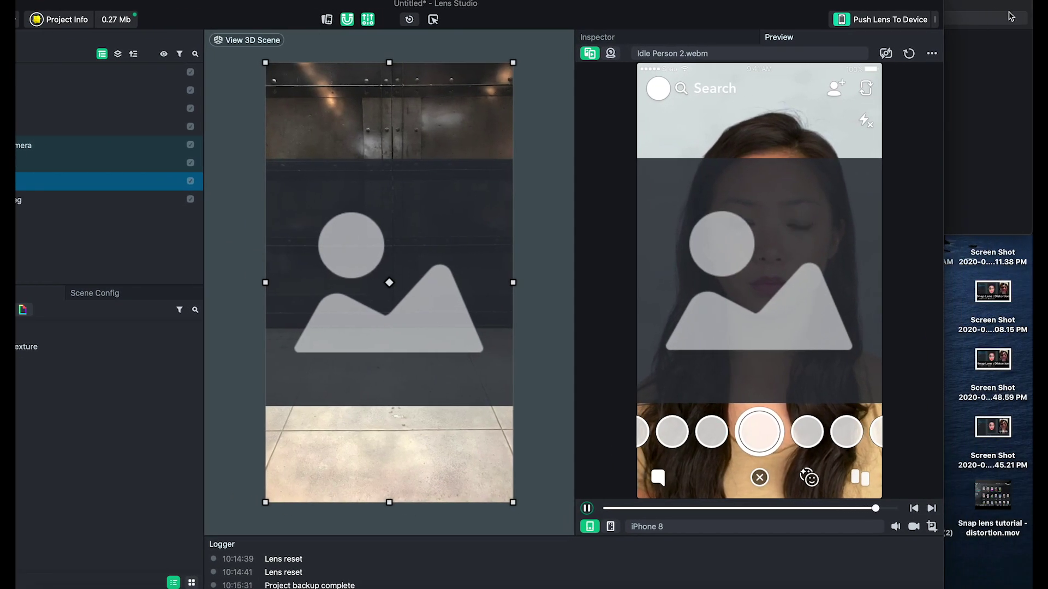
pyautogui.click(988, 109)
pyautogui.moveTo(595, 3); pyautogui.dragTo(663, 2)
pyautogui.click(1022, 115)
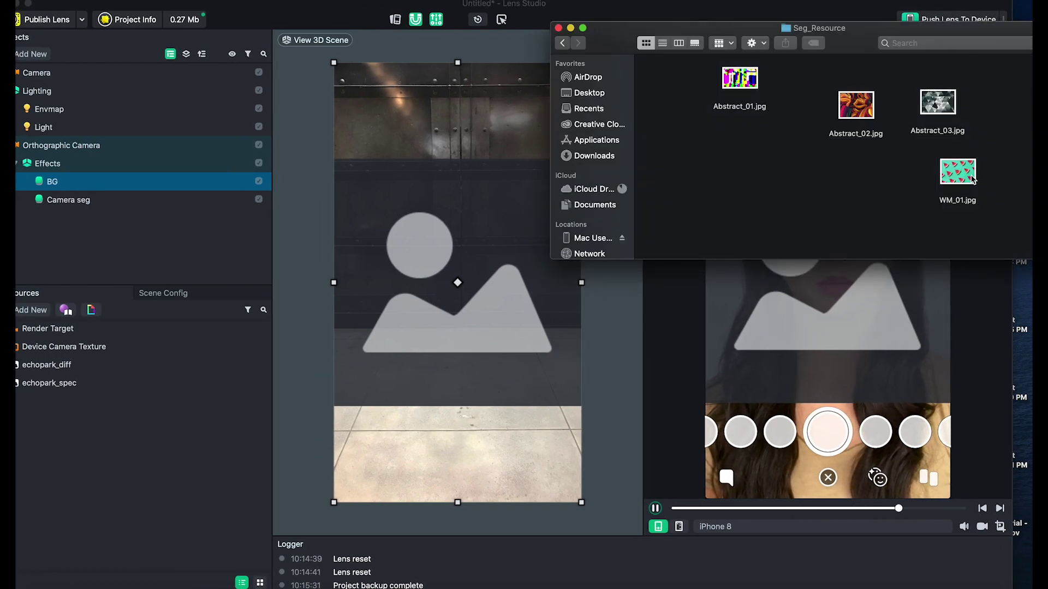
pyautogui.moveTo(982, 225); pyautogui.dragTo(213, 476)
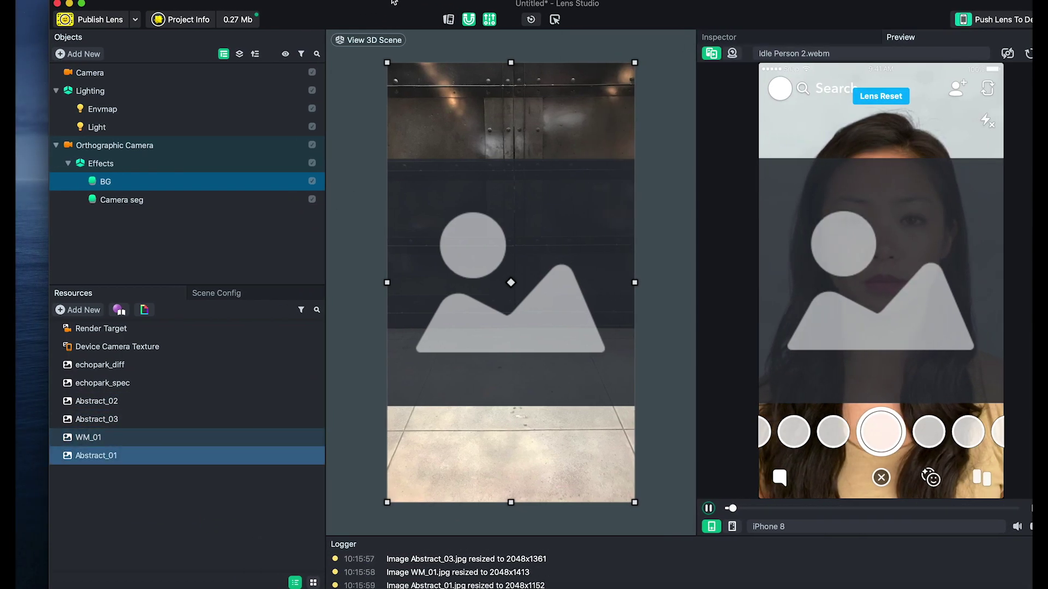
# Examine the WM_01 image and compare the properties of the BG and Camera seg sprites
pyautogui.click(192, 436)
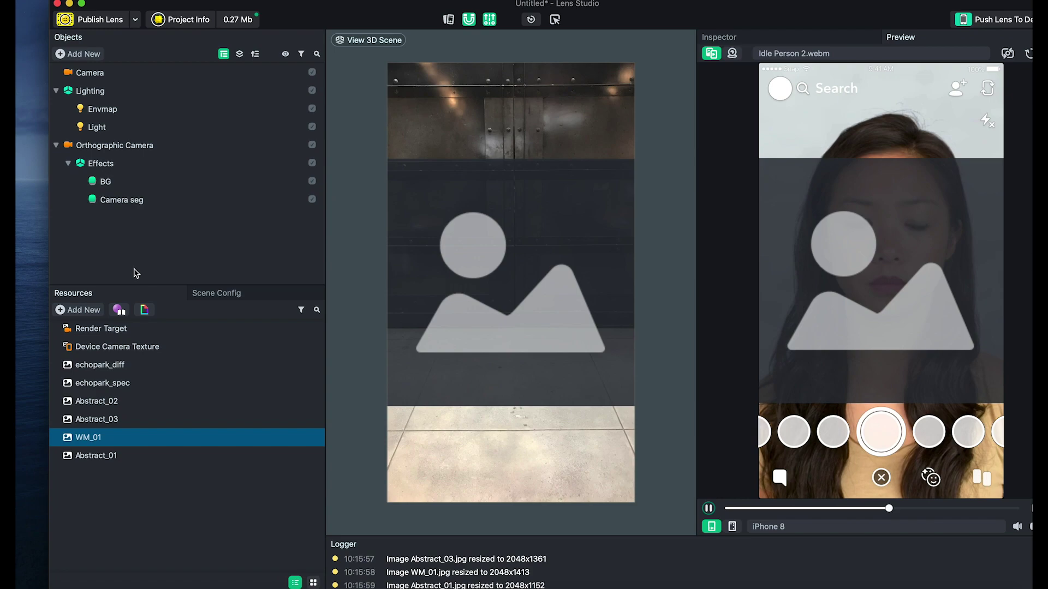
pyautogui.click(138, 181)
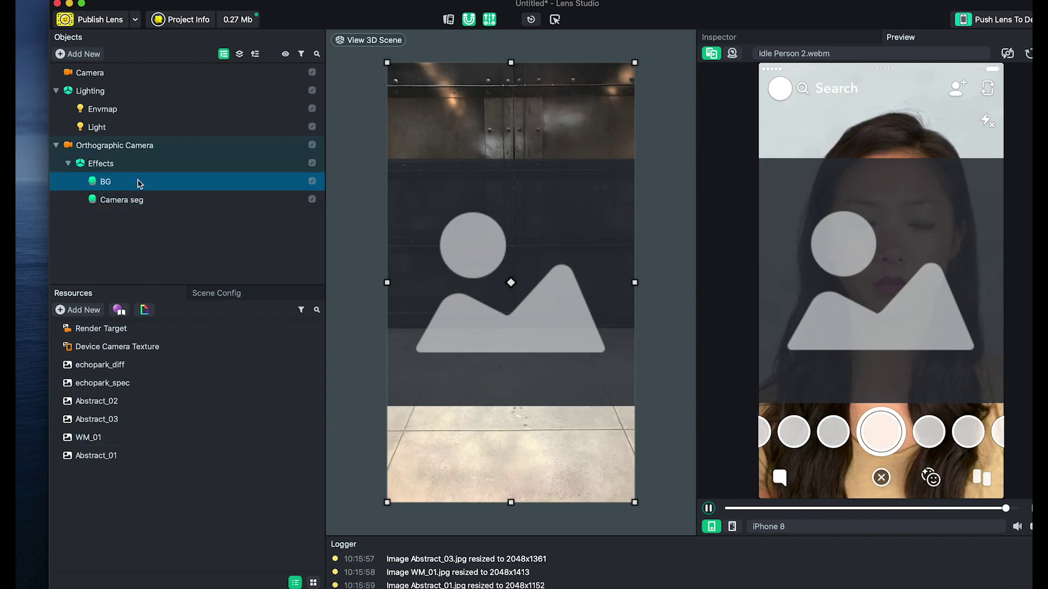
pyautogui.click(753, 41)
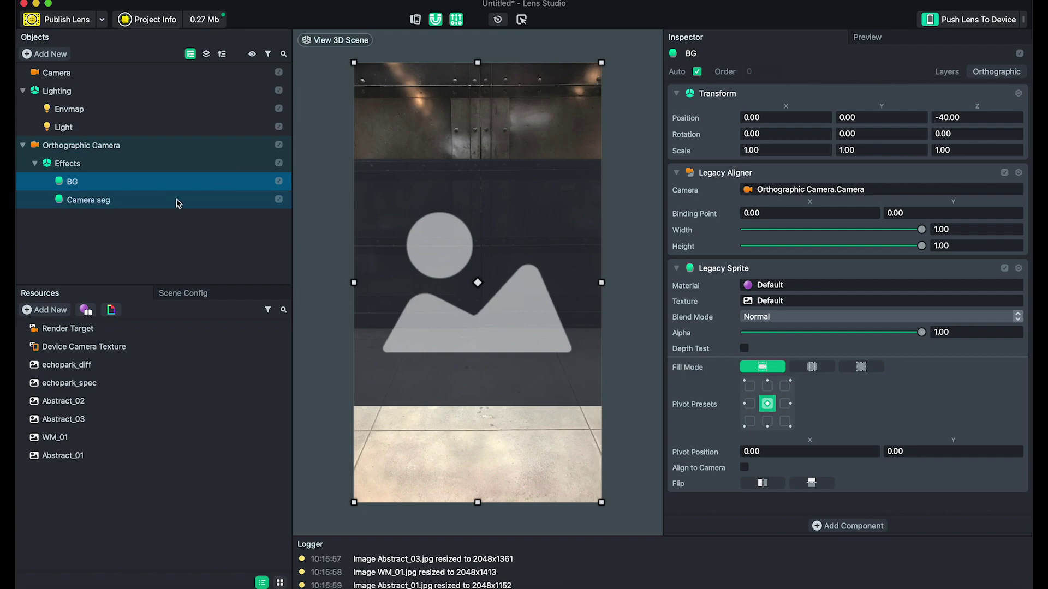
pyautogui.click(141, 202)
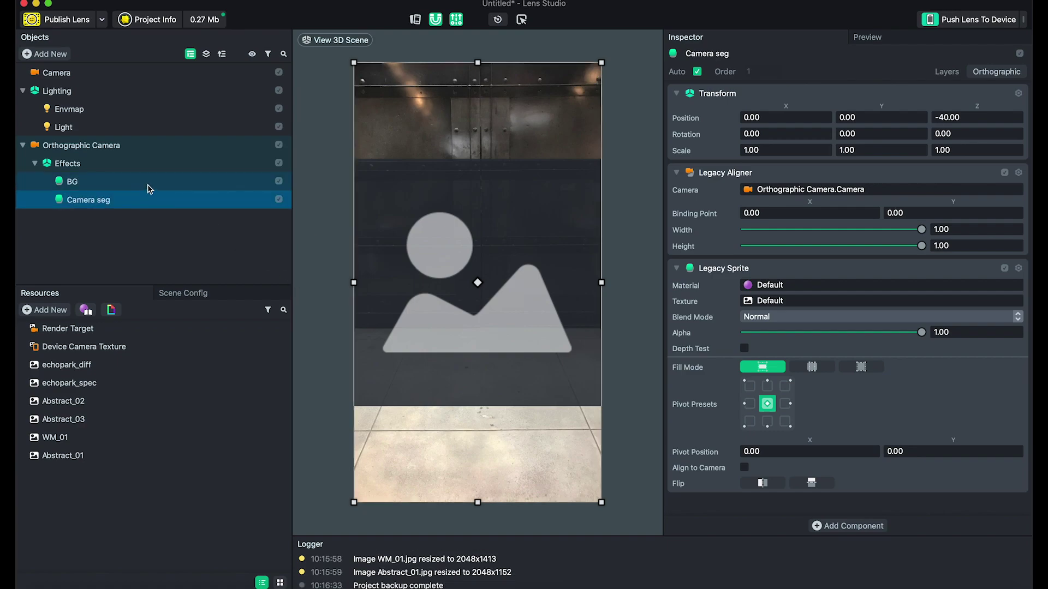
pyautogui.doubleClick(139, 203)
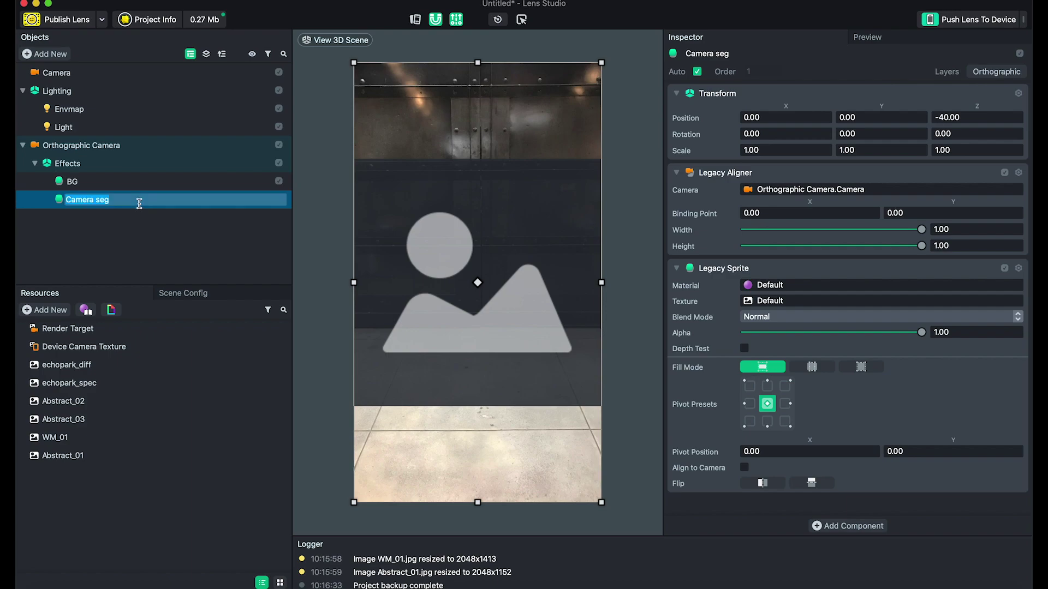
pyautogui.click(149, 181)
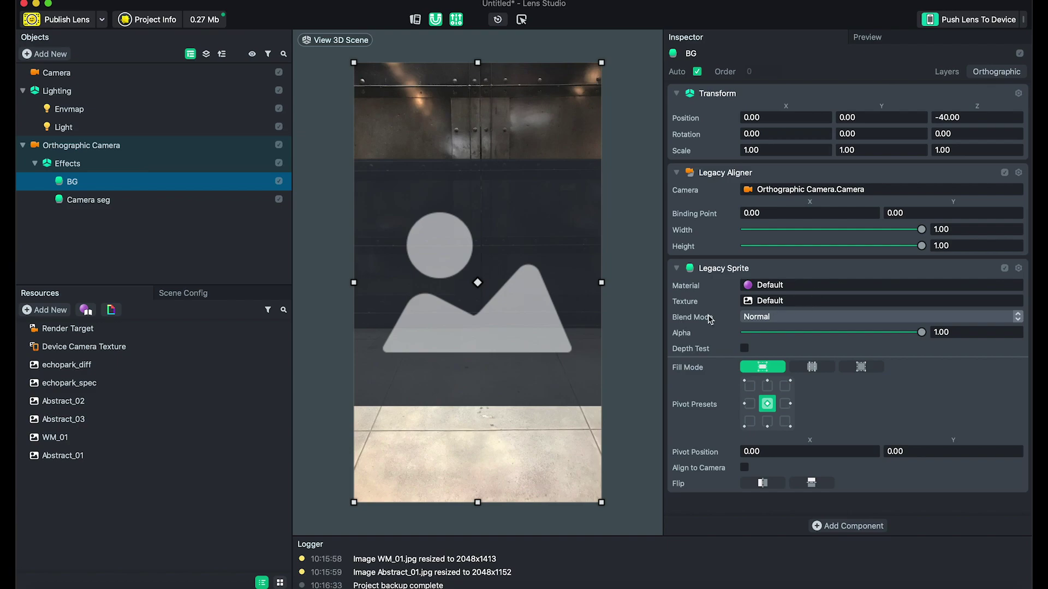
pyautogui.click(147, 437)
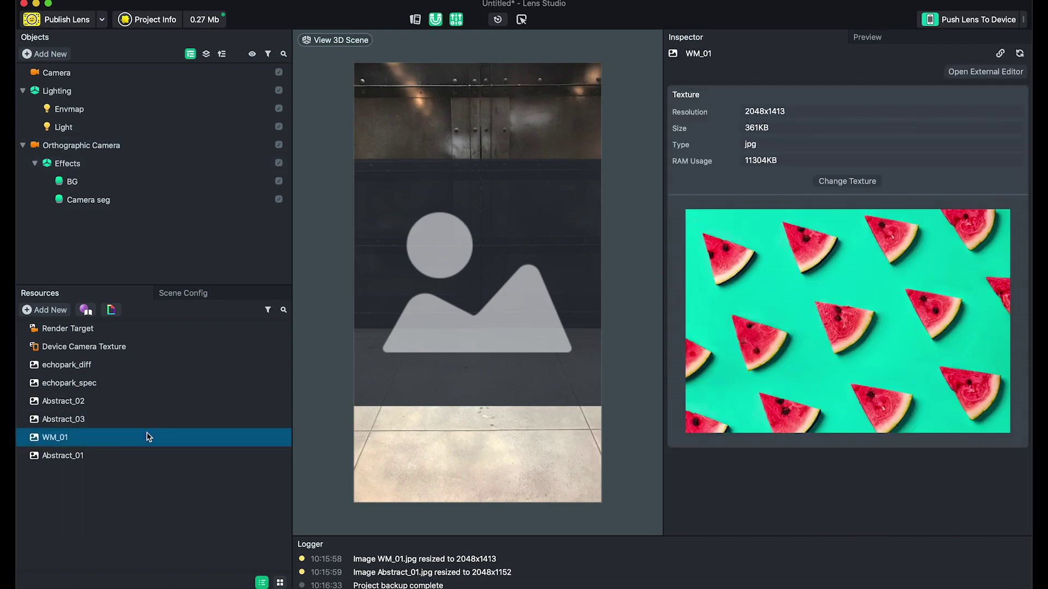
pyautogui.click(135, 202)
# Assign WM_01 as the BG sprite's texture and change its fill mode so the image covers the whole frame
pyautogui.click(144, 180)
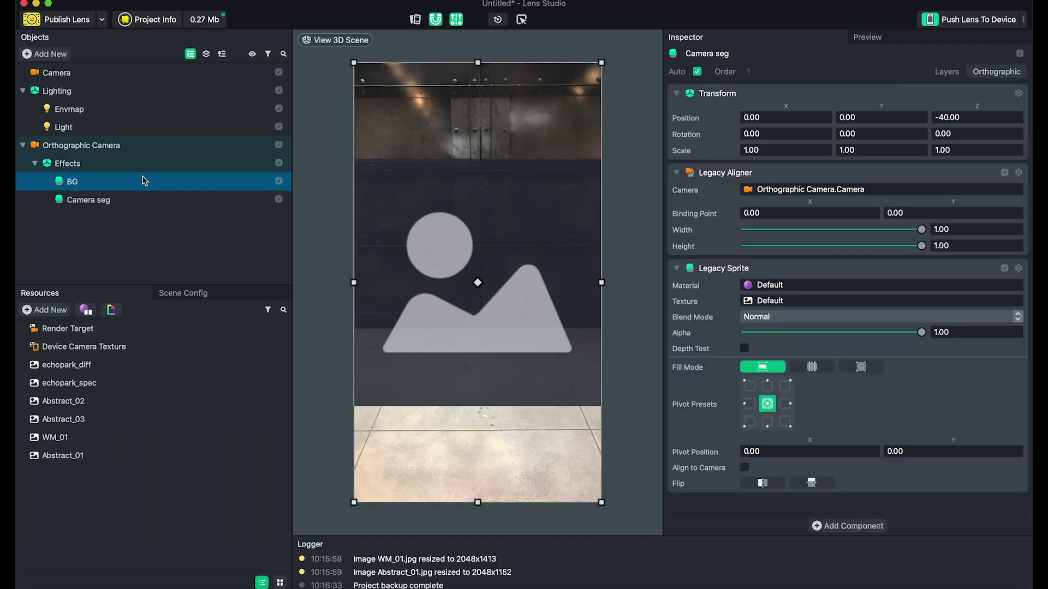
pyautogui.click(797, 303)
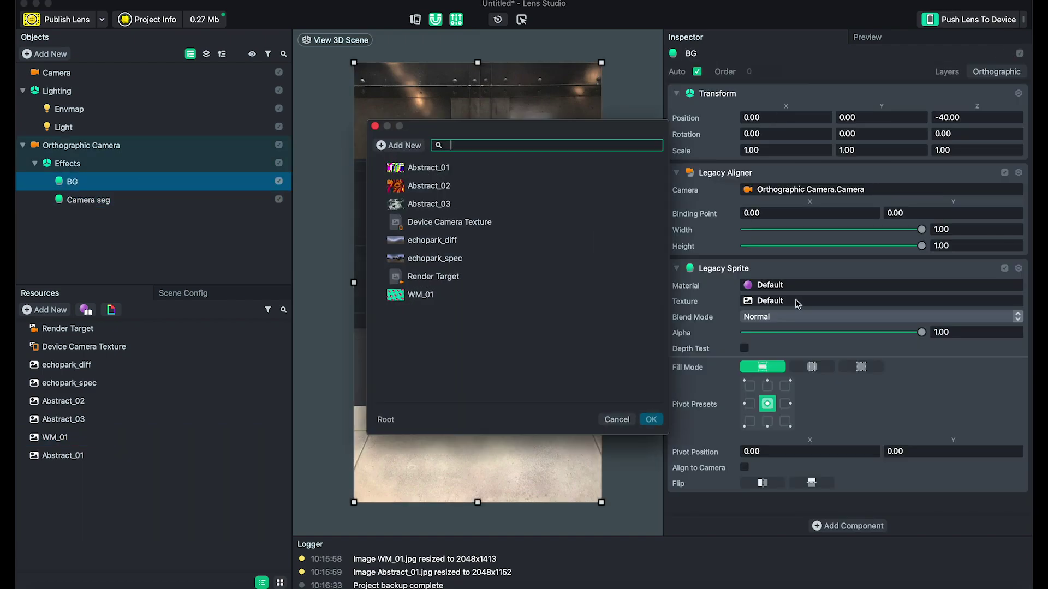
pyautogui.click(490, 297)
pyautogui.click(652, 419)
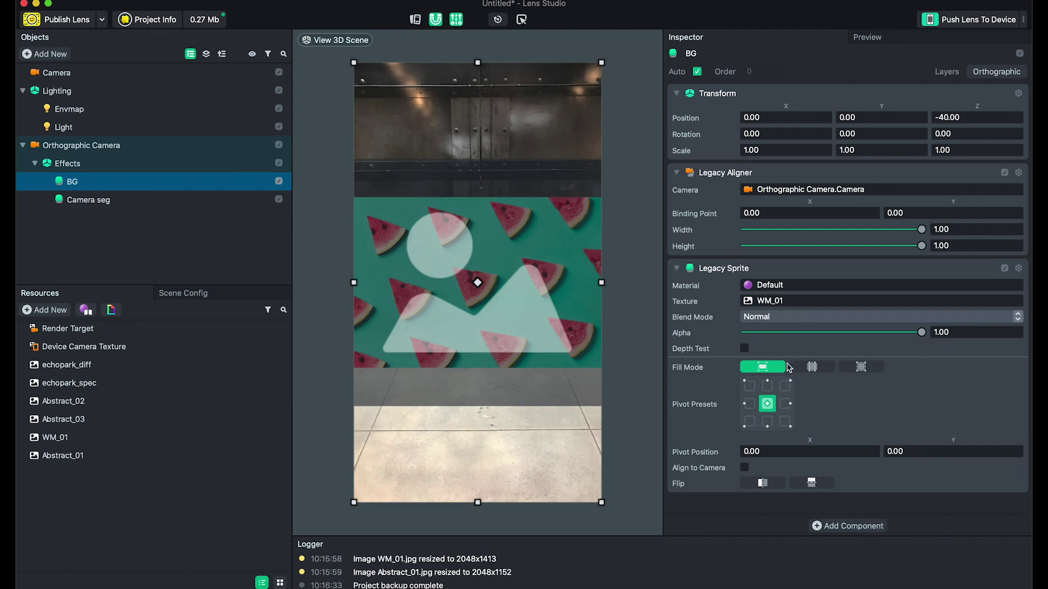
pyautogui.click(811, 367)
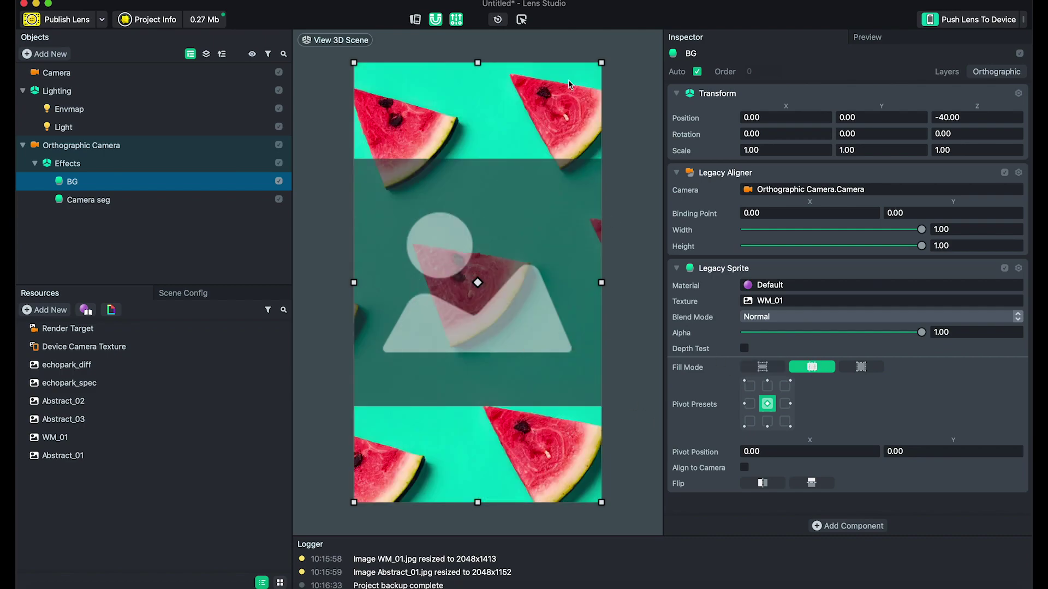
# Create an Unlit material and assign it to the Camera seg sprite
pyautogui.click(157, 203)
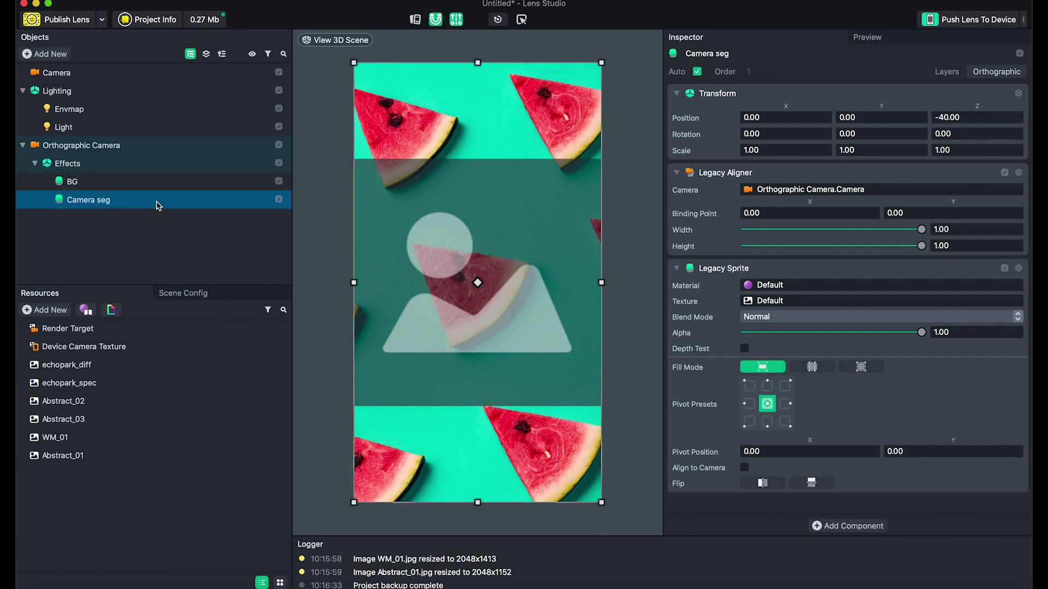
pyautogui.click(869, 285)
pyautogui.click(413, 146)
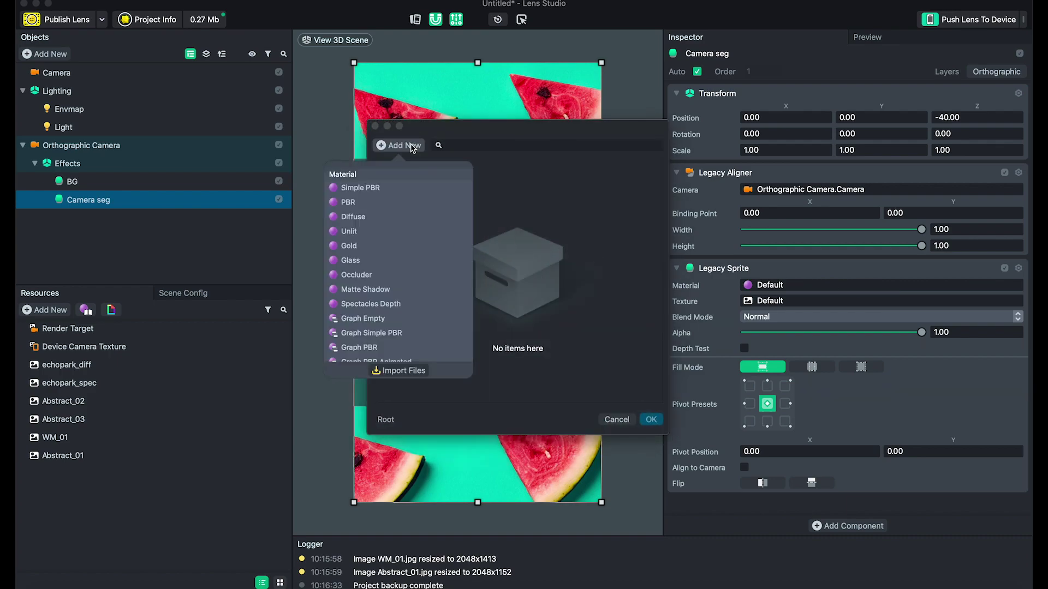
pyautogui.click(375, 235)
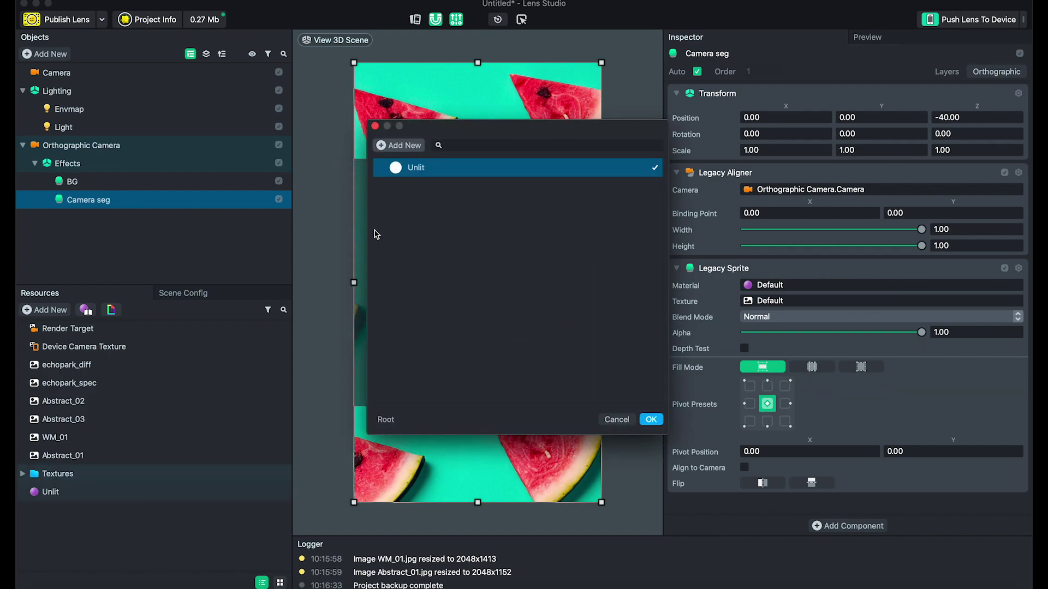
pyautogui.click(651, 419)
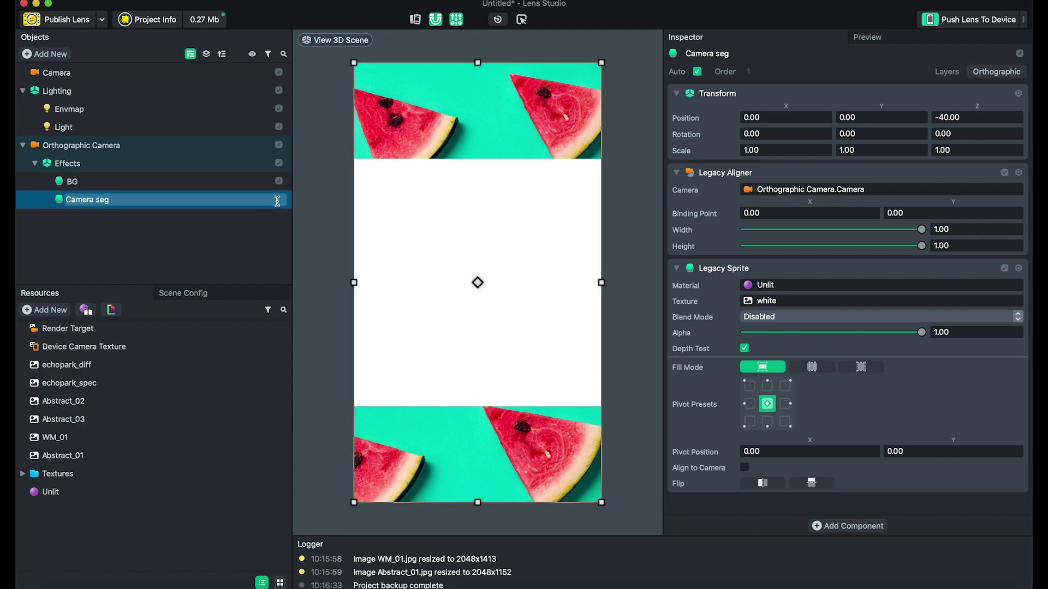
# Toggle the Camera seg sprite's visibility off and on, and review its material assignment and the Unlit material's settings
pyautogui.click(221, 238)
pyautogui.click(278, 199)
pyautogui.click(278, 200)
pyautogui.click(279, 199)
pyautogui.click(279, 199)
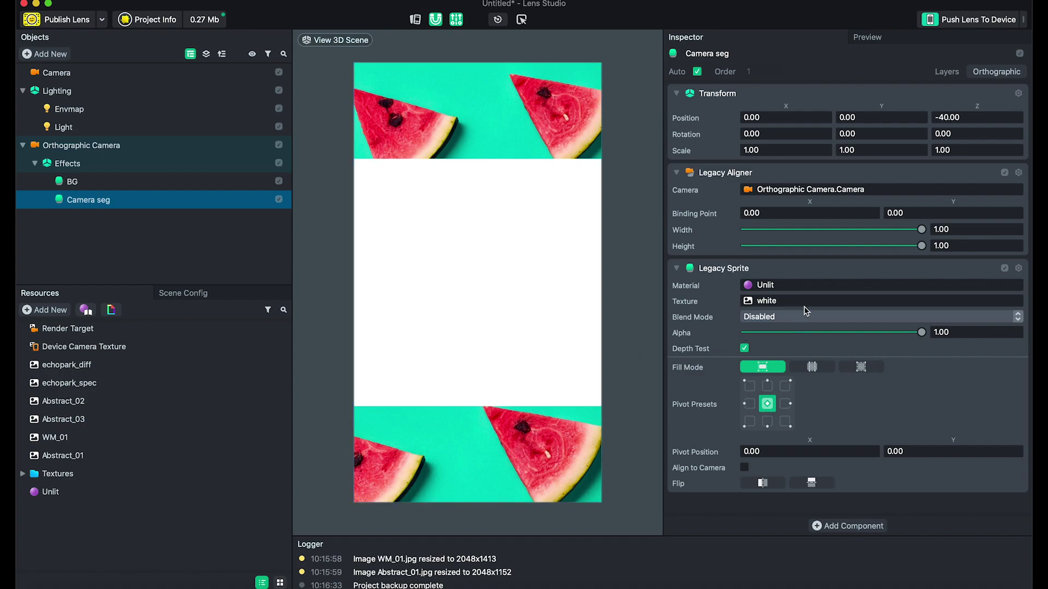
pyautogui.click(814, 286)
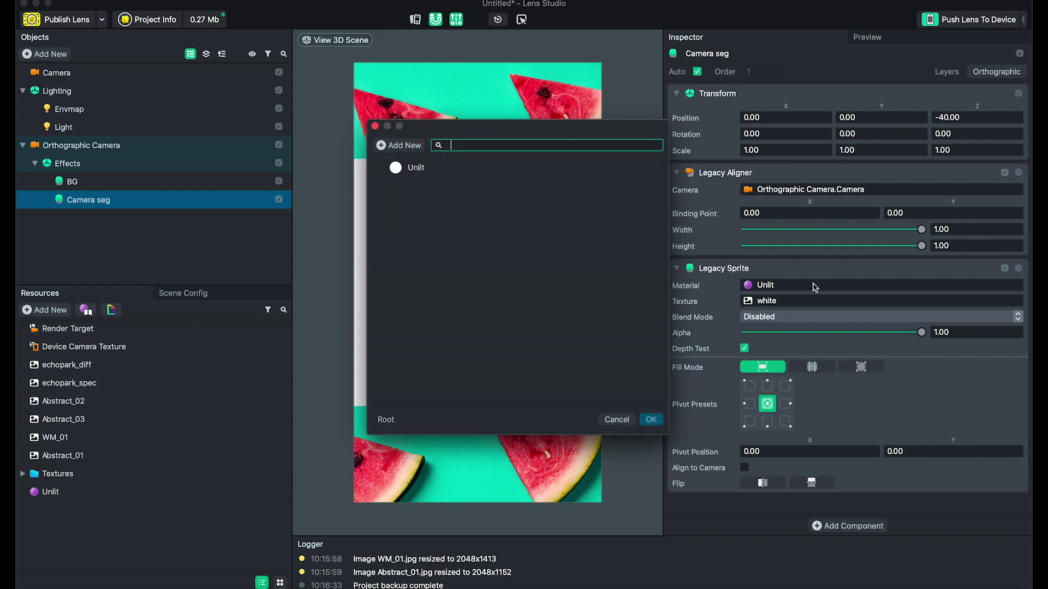
pyautogui.click(617, 419)
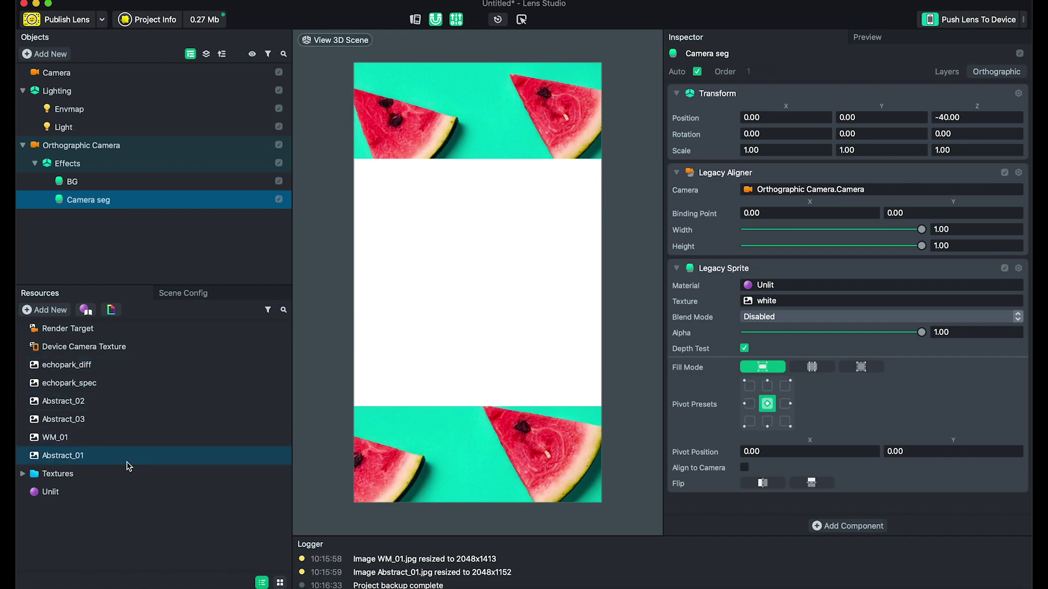
pyautogui.click(110, 491)
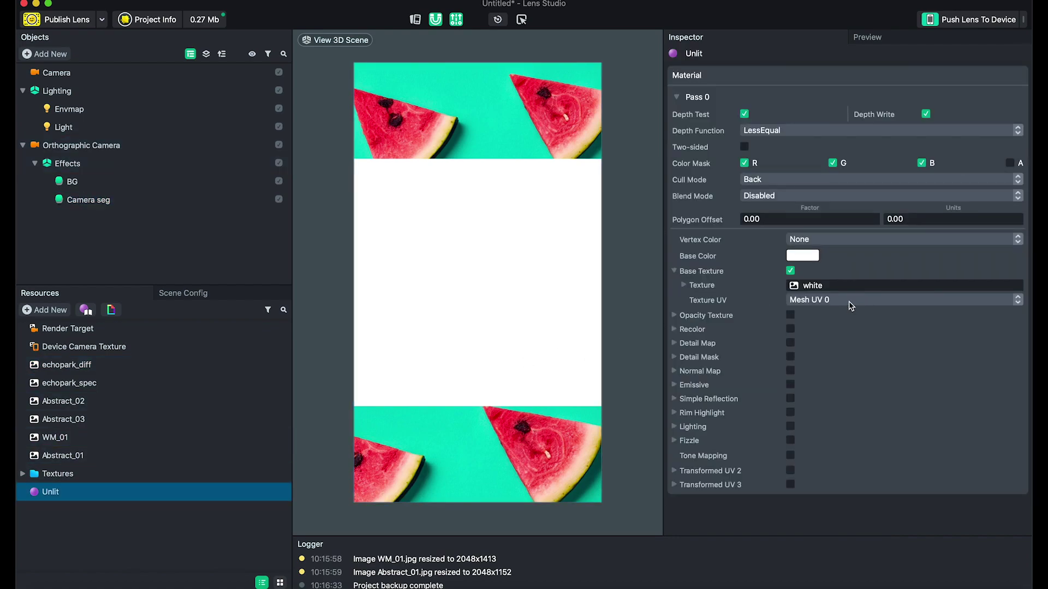
pyautogui.click(521, 255)
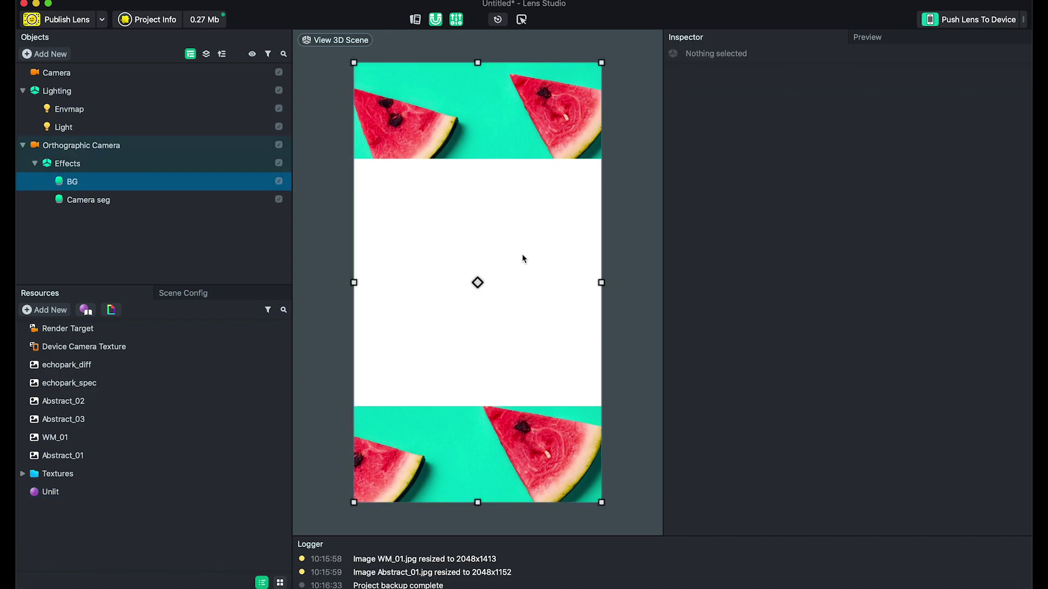
pyautogui.click(172, 205)
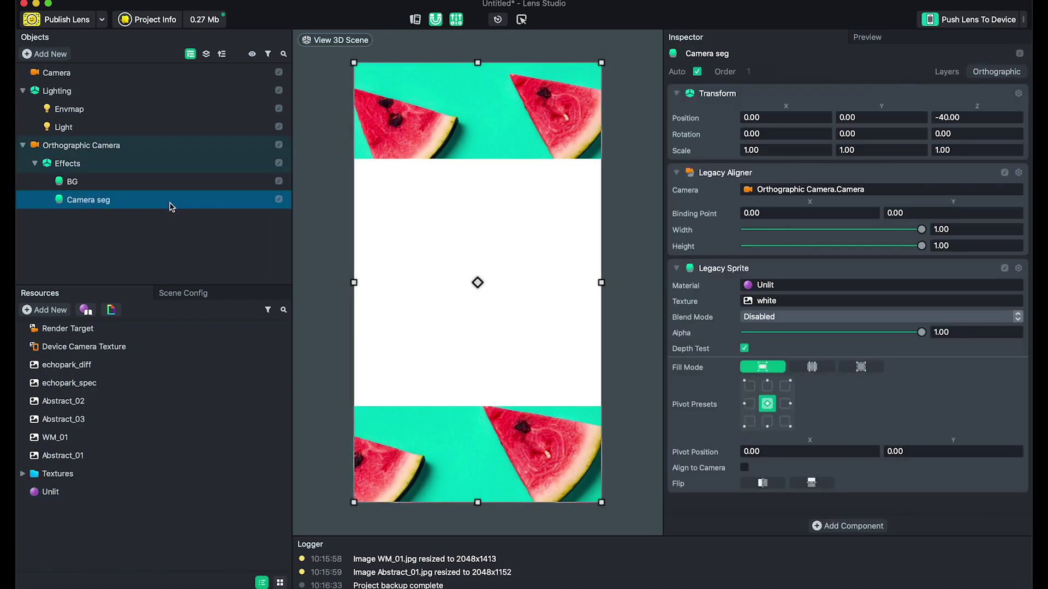
# In the Unlit material, enable Opacity Texture and set the base texture to Device Camera Texture
pyautogui.click(89, 493)
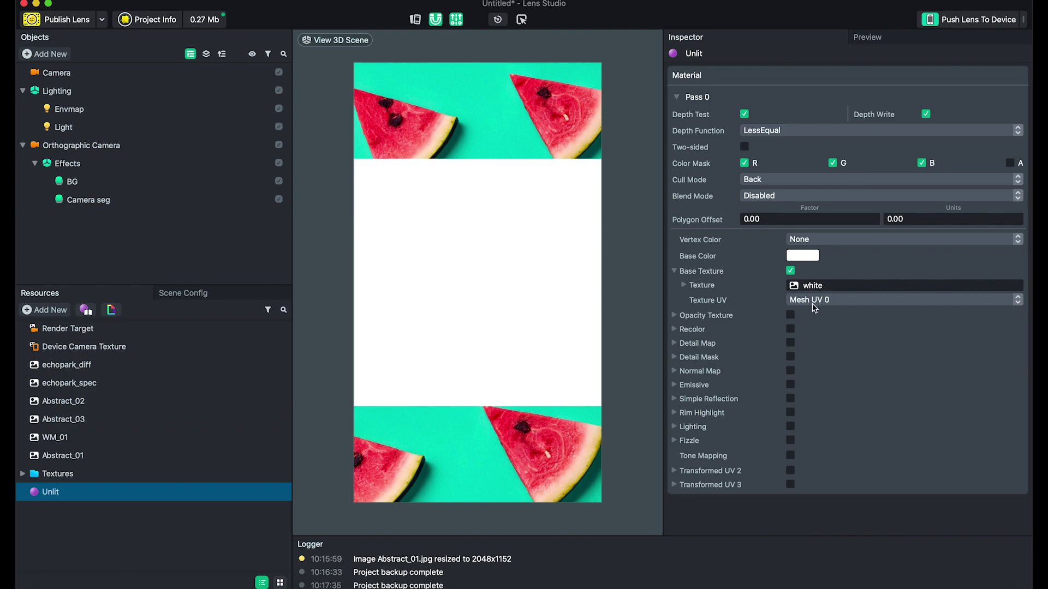
pyautogui.click(790, 315)
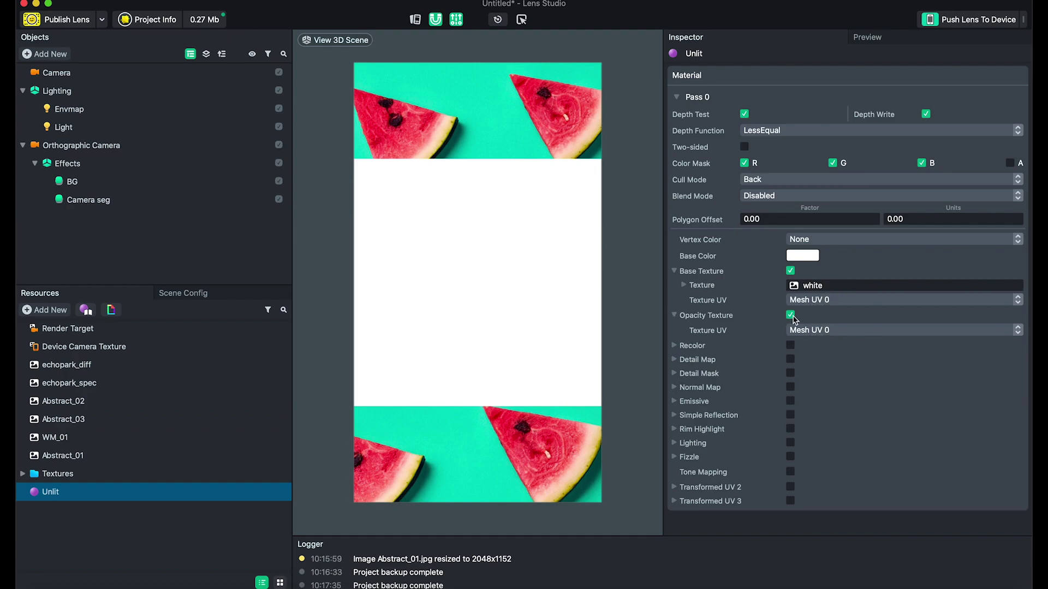
pyautogui.click(845, 287)
pyautogui.click(564, 223)
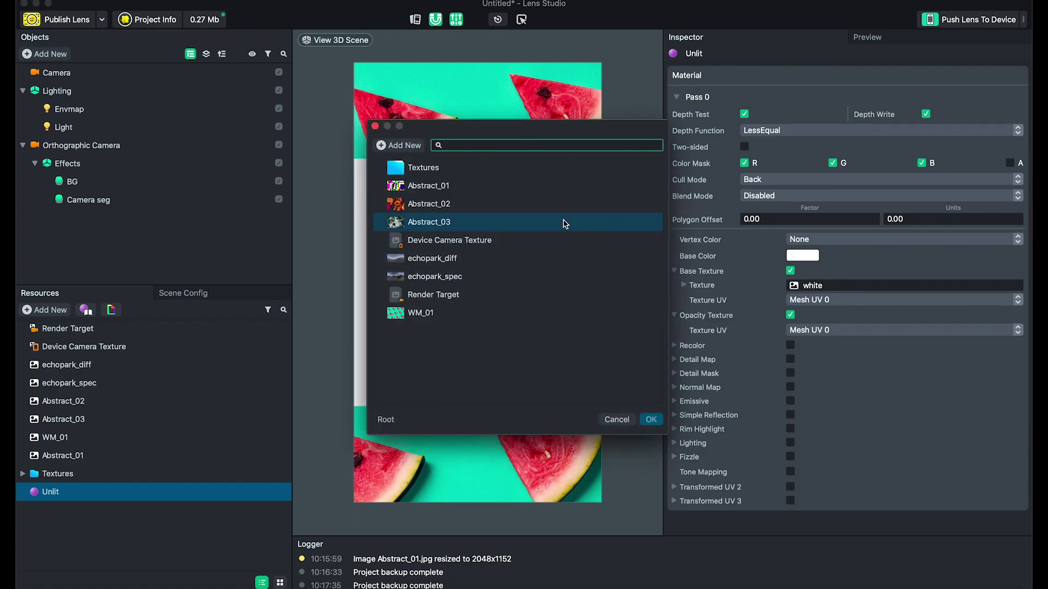
pyautogui.click(565, 241)
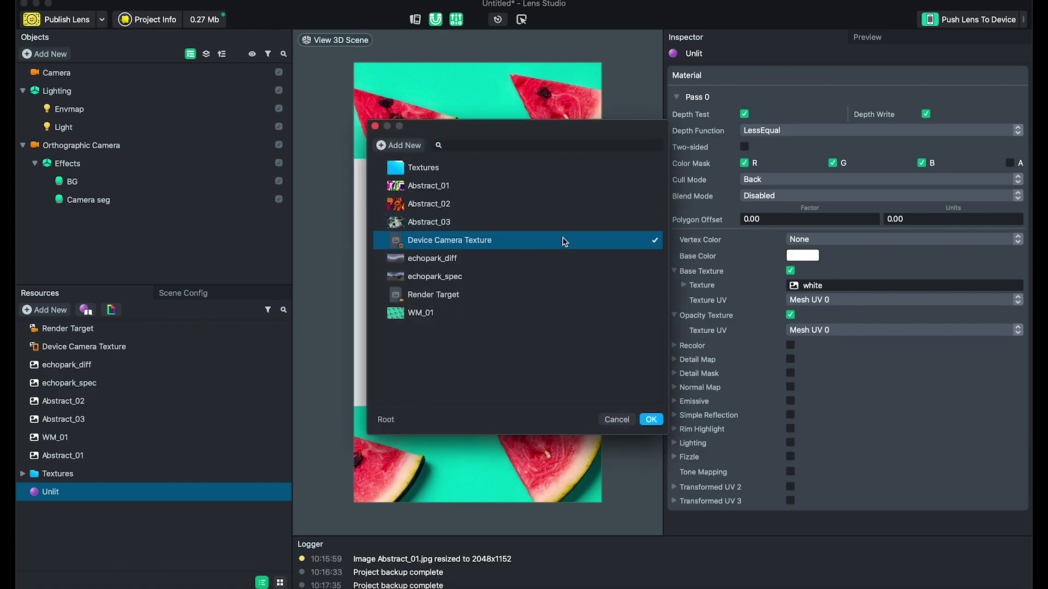
pyautogui.click(651, 420)
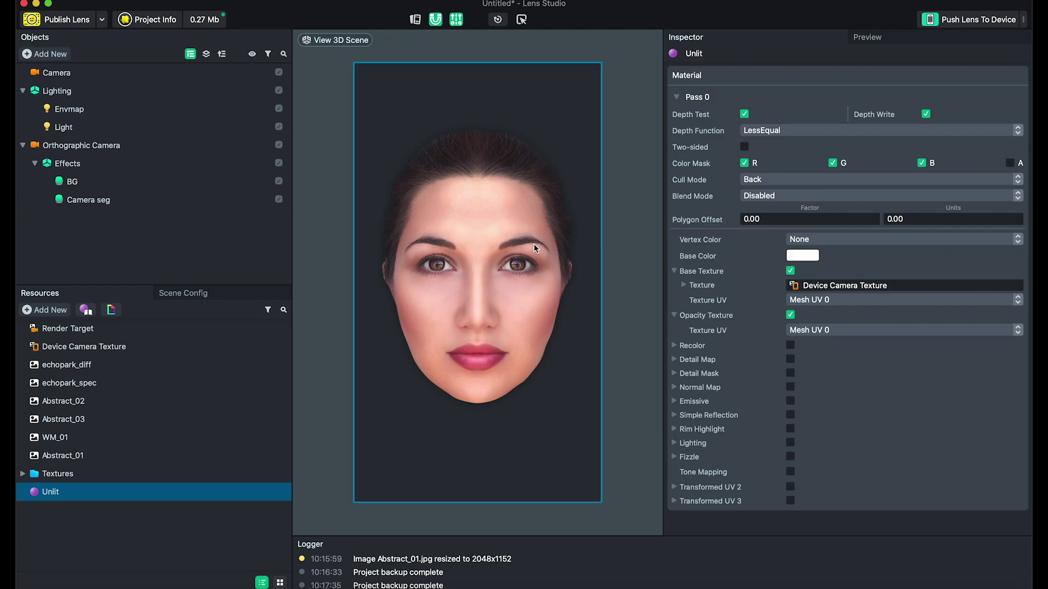
# Set the Unlit material's blend mode to Normal
pyautogui.click(829, 331)
pyautogui.click(841, 413)
pyautogui.click(810, 196)
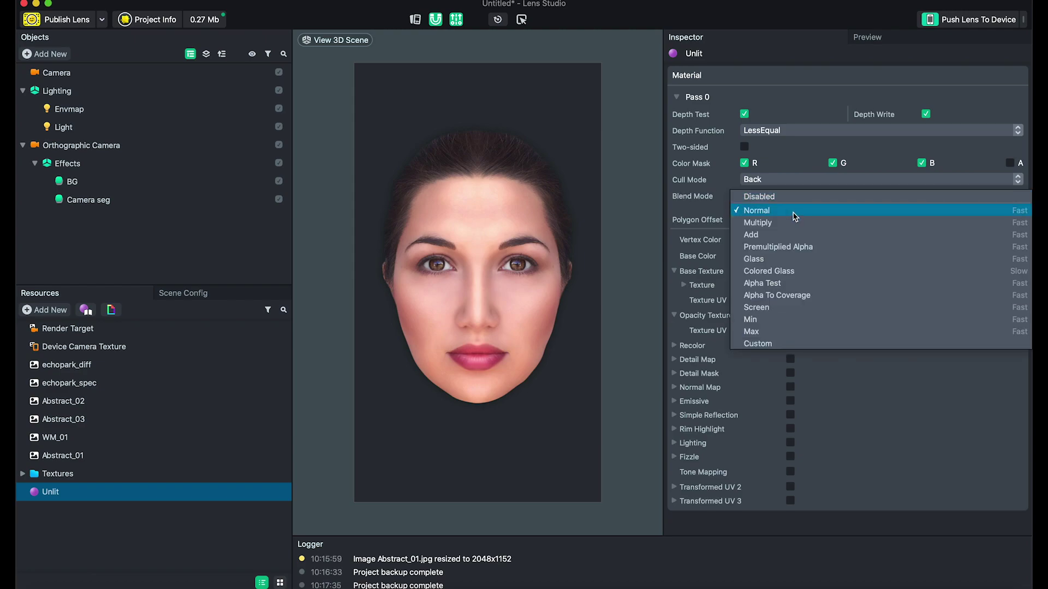
pyautogui.click(796, 211)
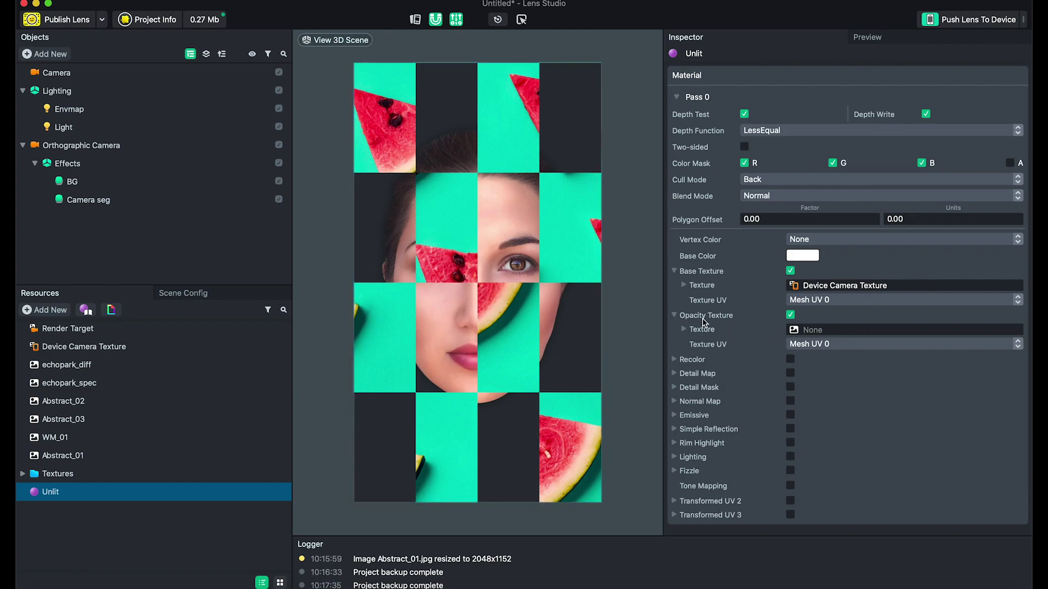
# Create a Portrait Background segmentation texture and assign it as the Unlit material's opacity texture
pyautogui.click(813, 331)
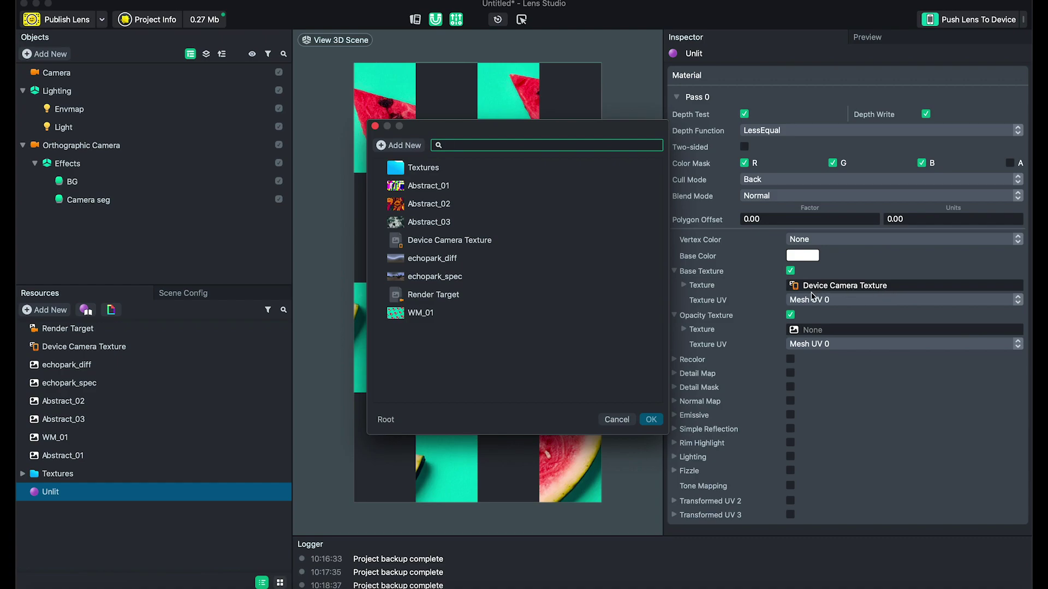
pyautogui.click(412, 147)
pyautogui.moveTo(375, 280)
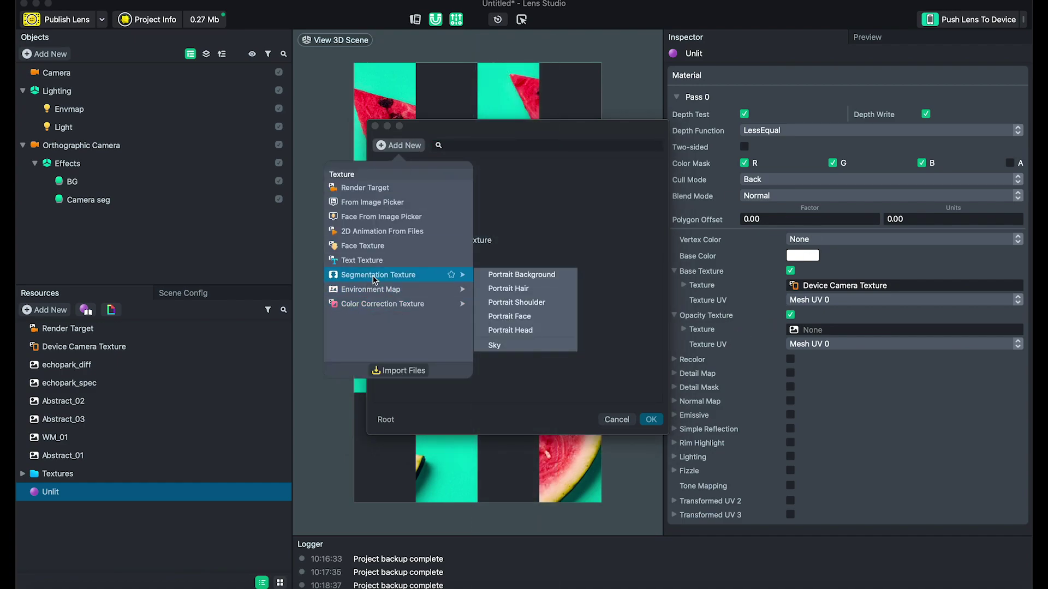
pyautogui.click(515, 274)
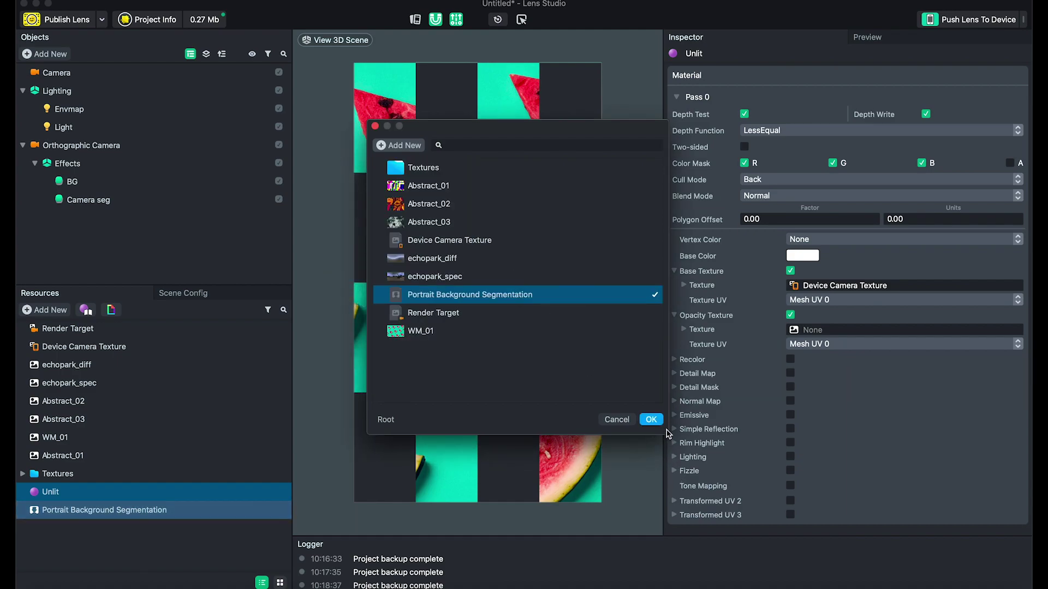
pyautogui.click(651, 419)
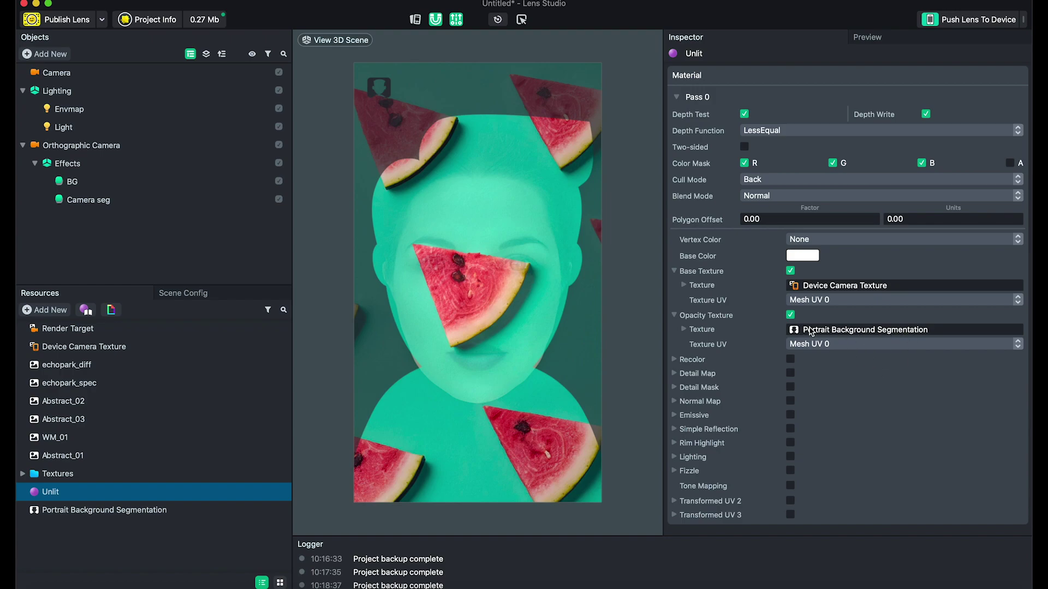
# Check the segmentation in the preview using the live webcam feed, and return to the Unlit material's settings
pyautogui.click(888, 45)
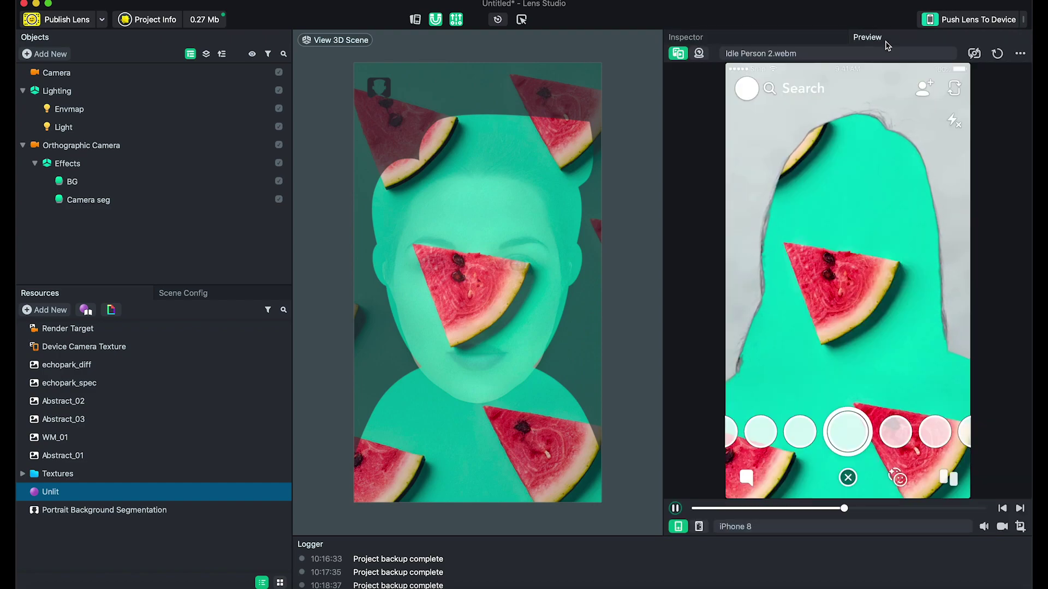
pyautogui.click(698, 52)
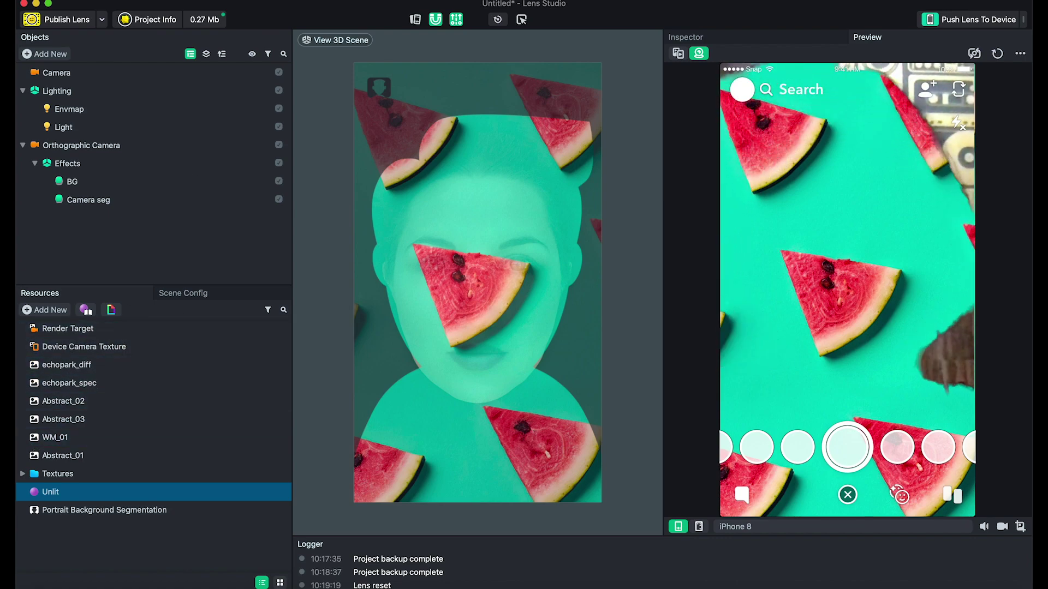
pyautogui.click(717, 38)
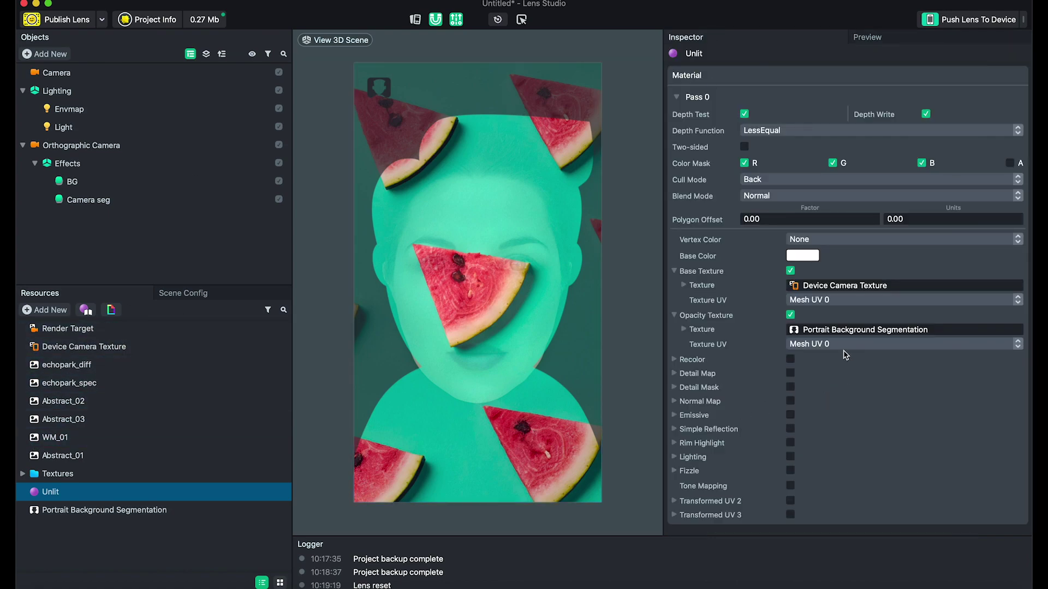
# Enable Invert Mask on the Portrait Background Segmentation texture and check the effect in the live preview
pyautogui.click(835, 331)
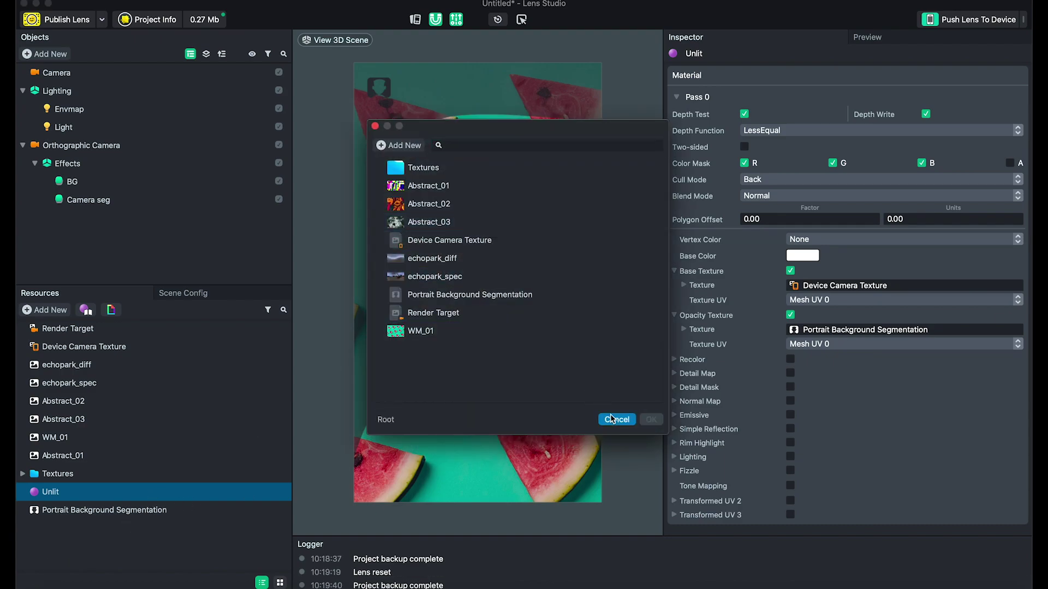
pyautogui.click(616, 419)
pyautogui.click(164, 509)
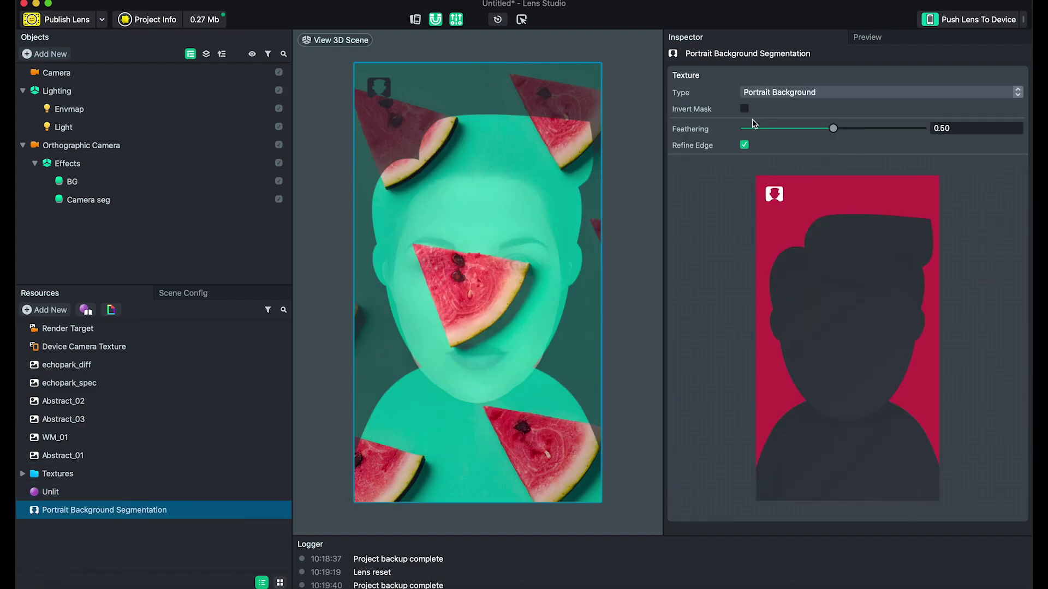
pyautogui.click(745, 109)
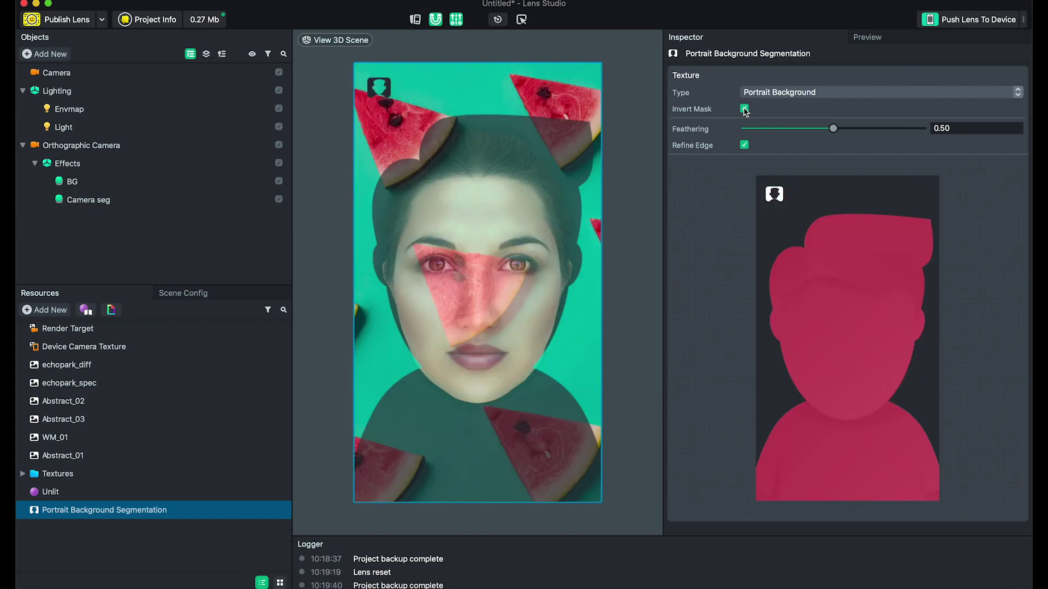
pyautogui.click(919, 38)
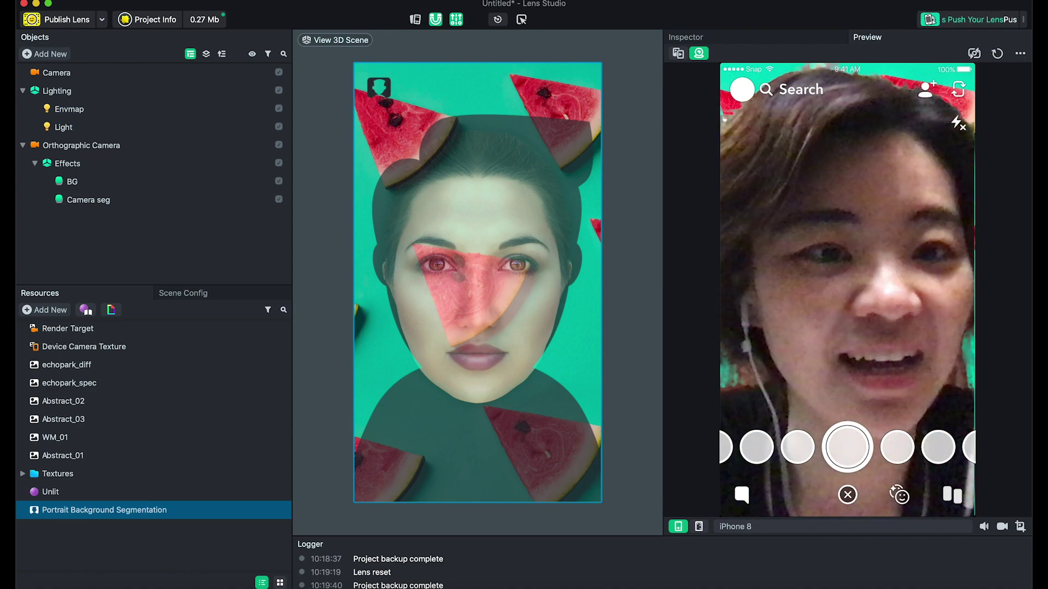
# Test the segmentation texture's feathering at about 0.05, set it to 0.651, and compare the edges in the live preview
pyautogui.click(752, 40)
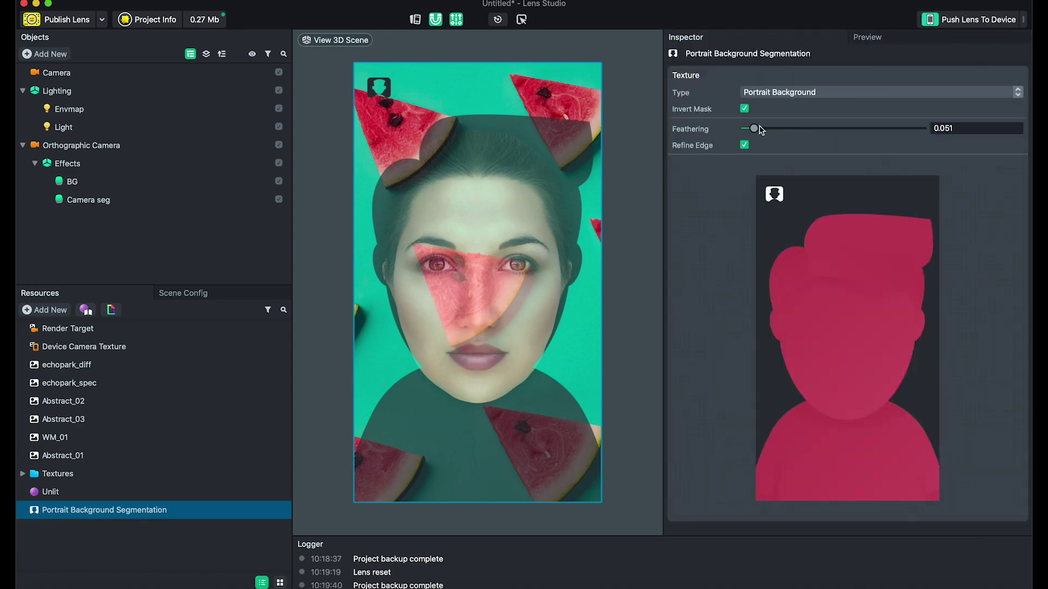
pyautogui.click(882, 44)
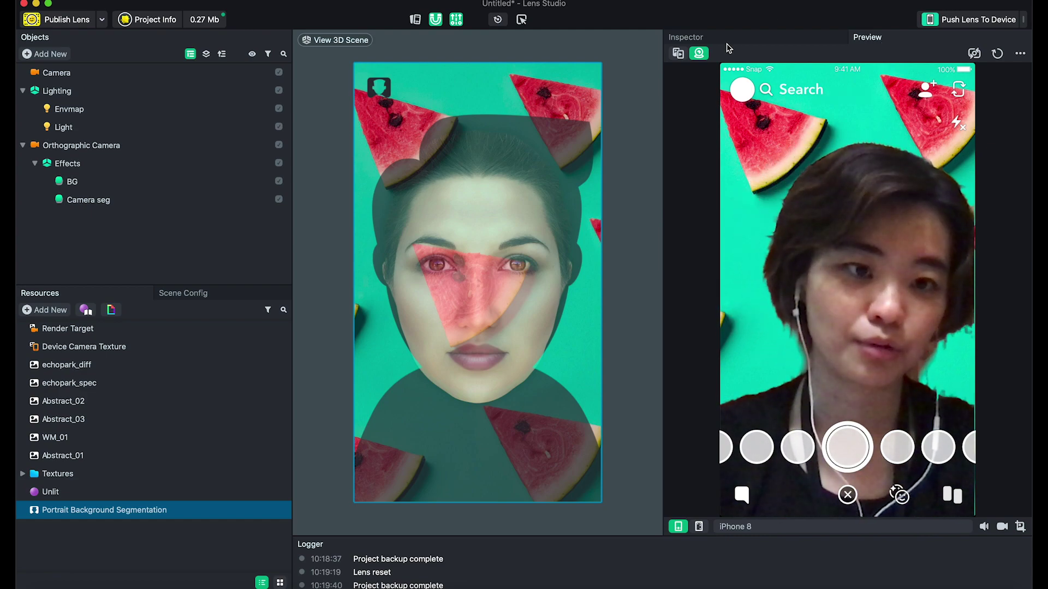
pyautogui.click(796, 39)
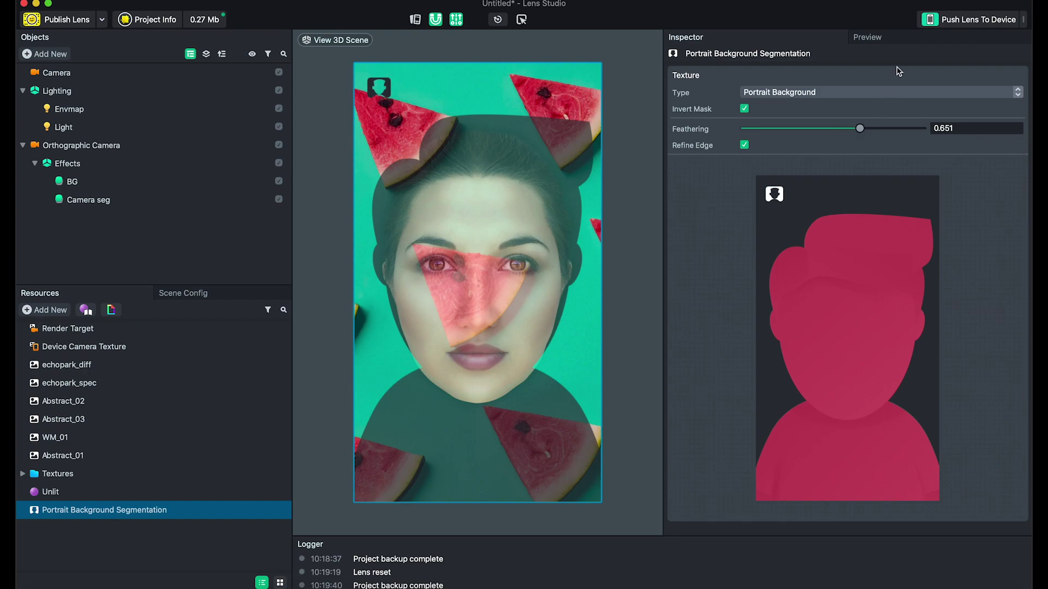
pyautogui.click(873, 38)
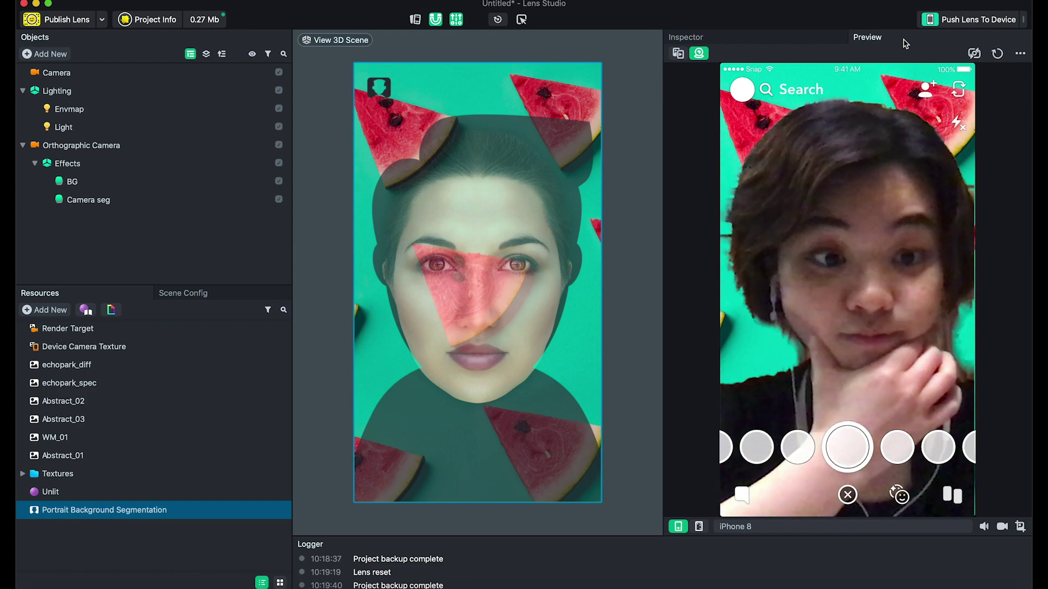
# Review the Camera seg sprite's settings and check the finished background segmentation in the live preview
pyautogui.click(748, 40)
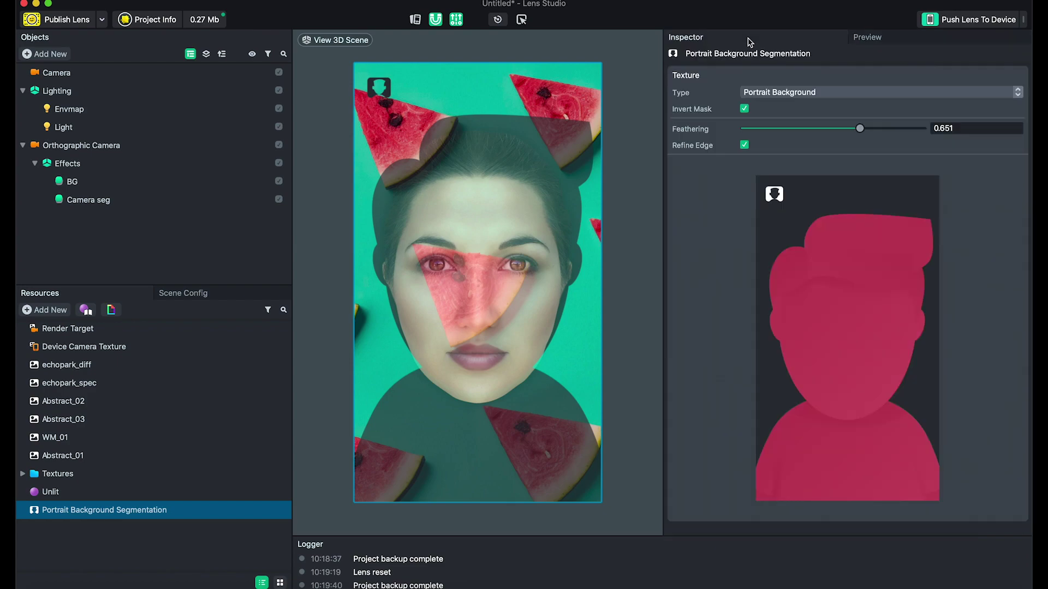
pyautogui.click(136, 200)
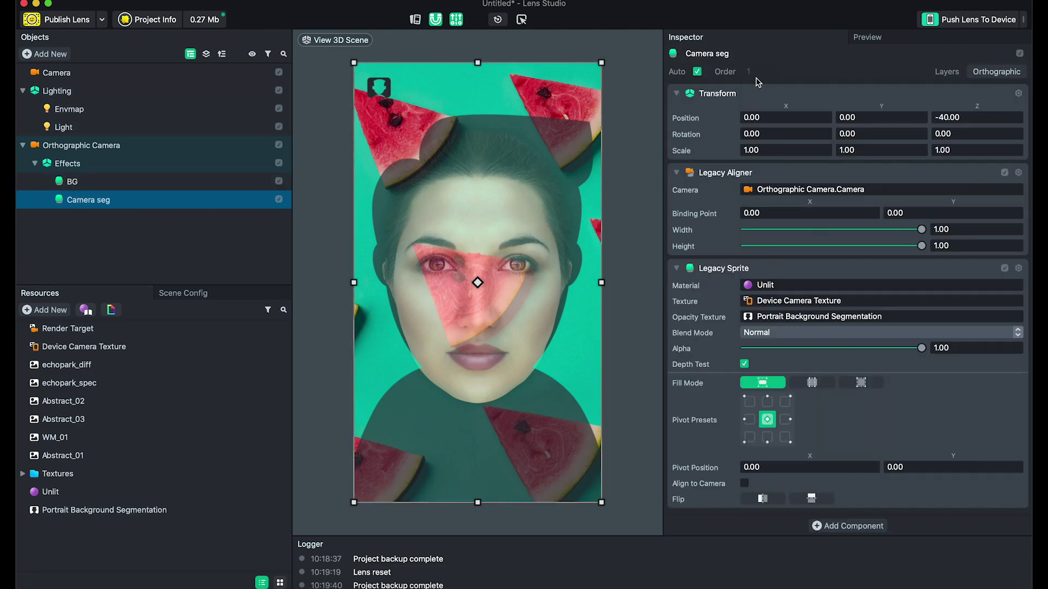
pyautogui.click(917, 40)
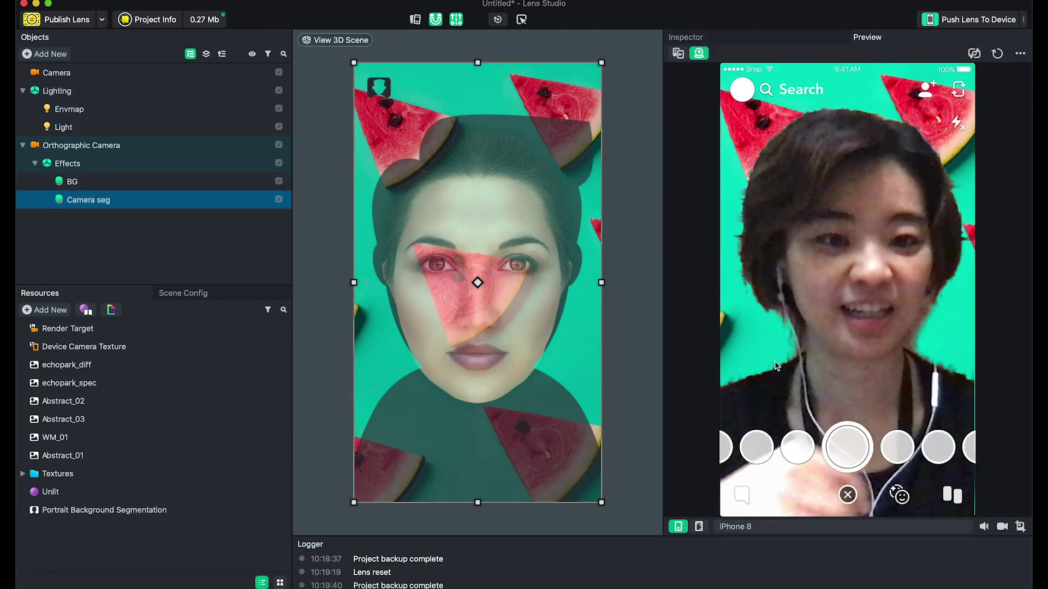